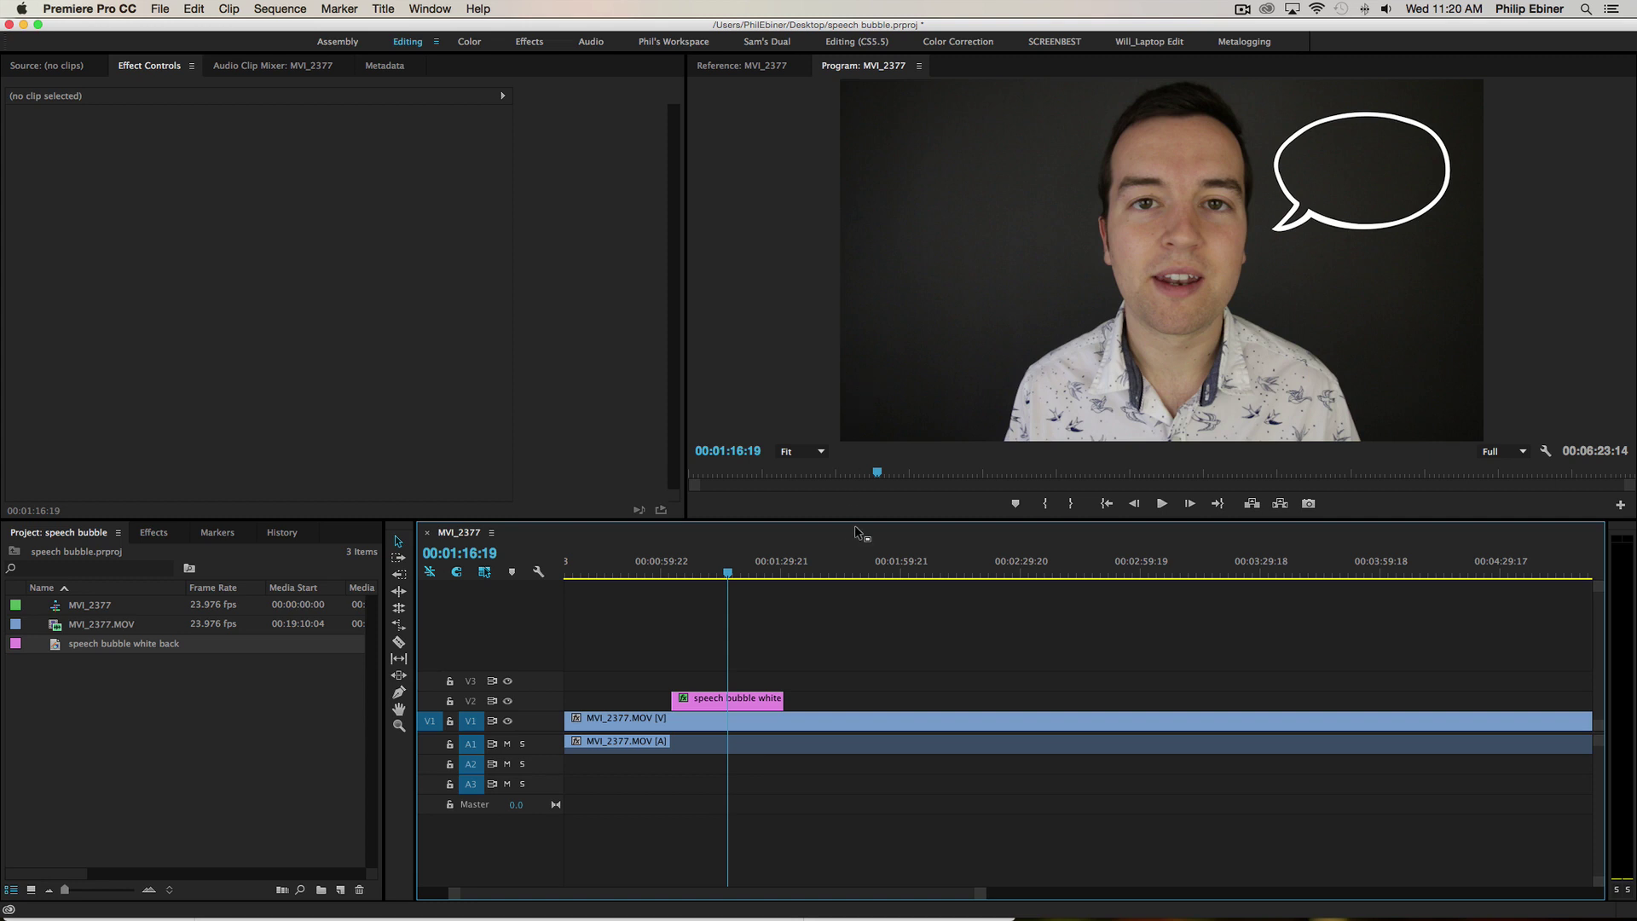
Load the 'speech bubble white background' image in the Source monitor and select the old bubble clip on V2.
click(54, 645)
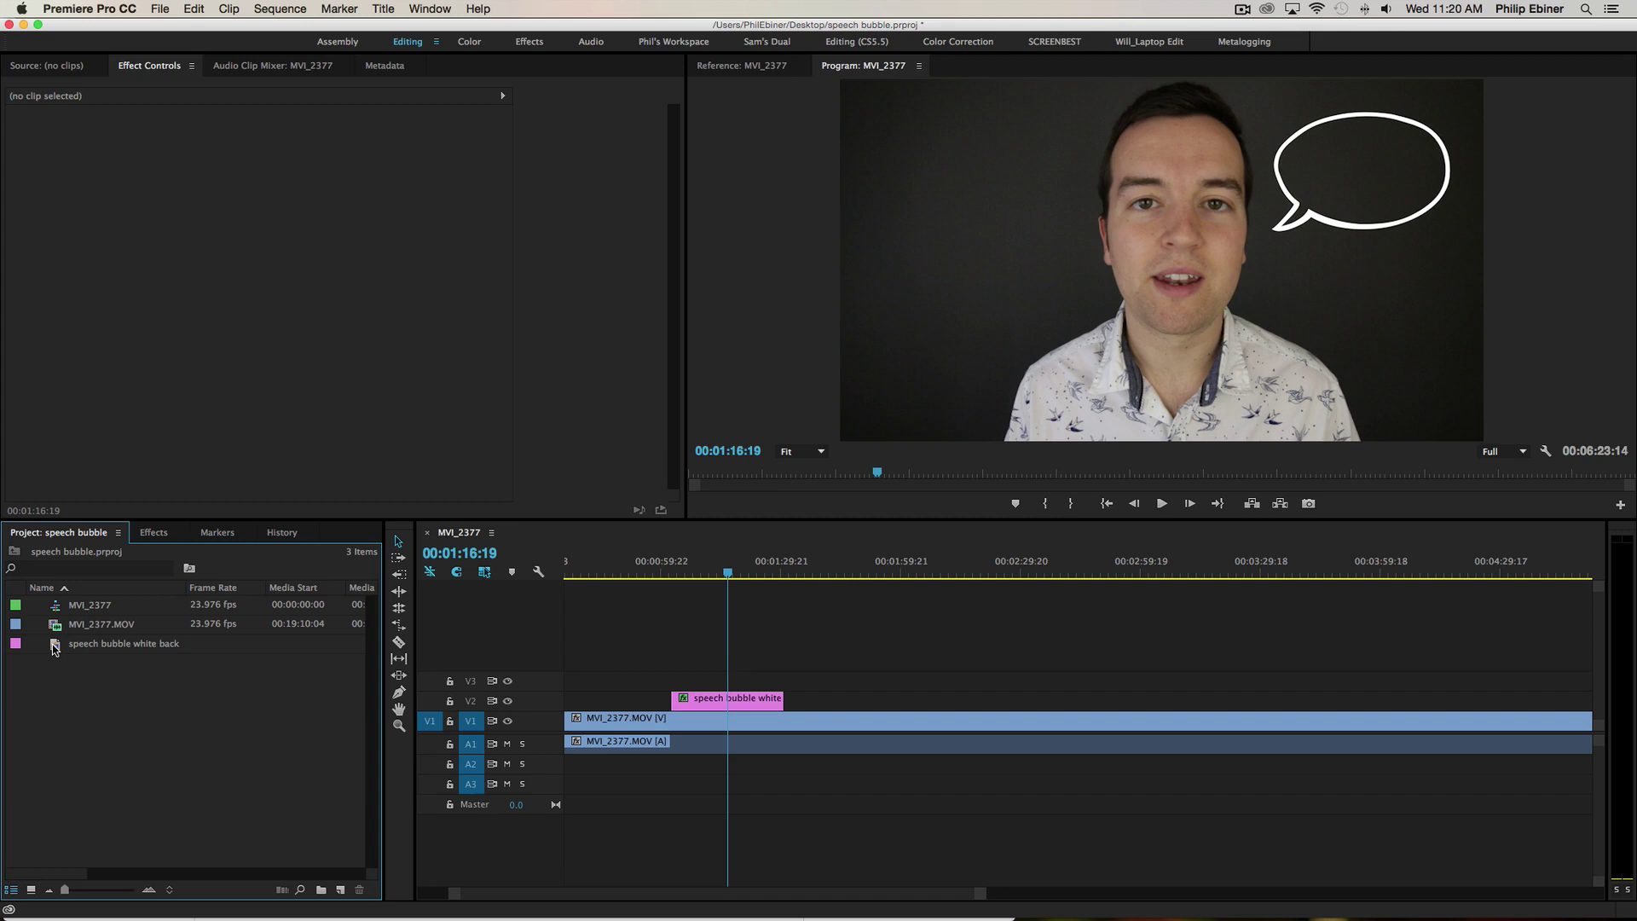
double_click(54, 645)
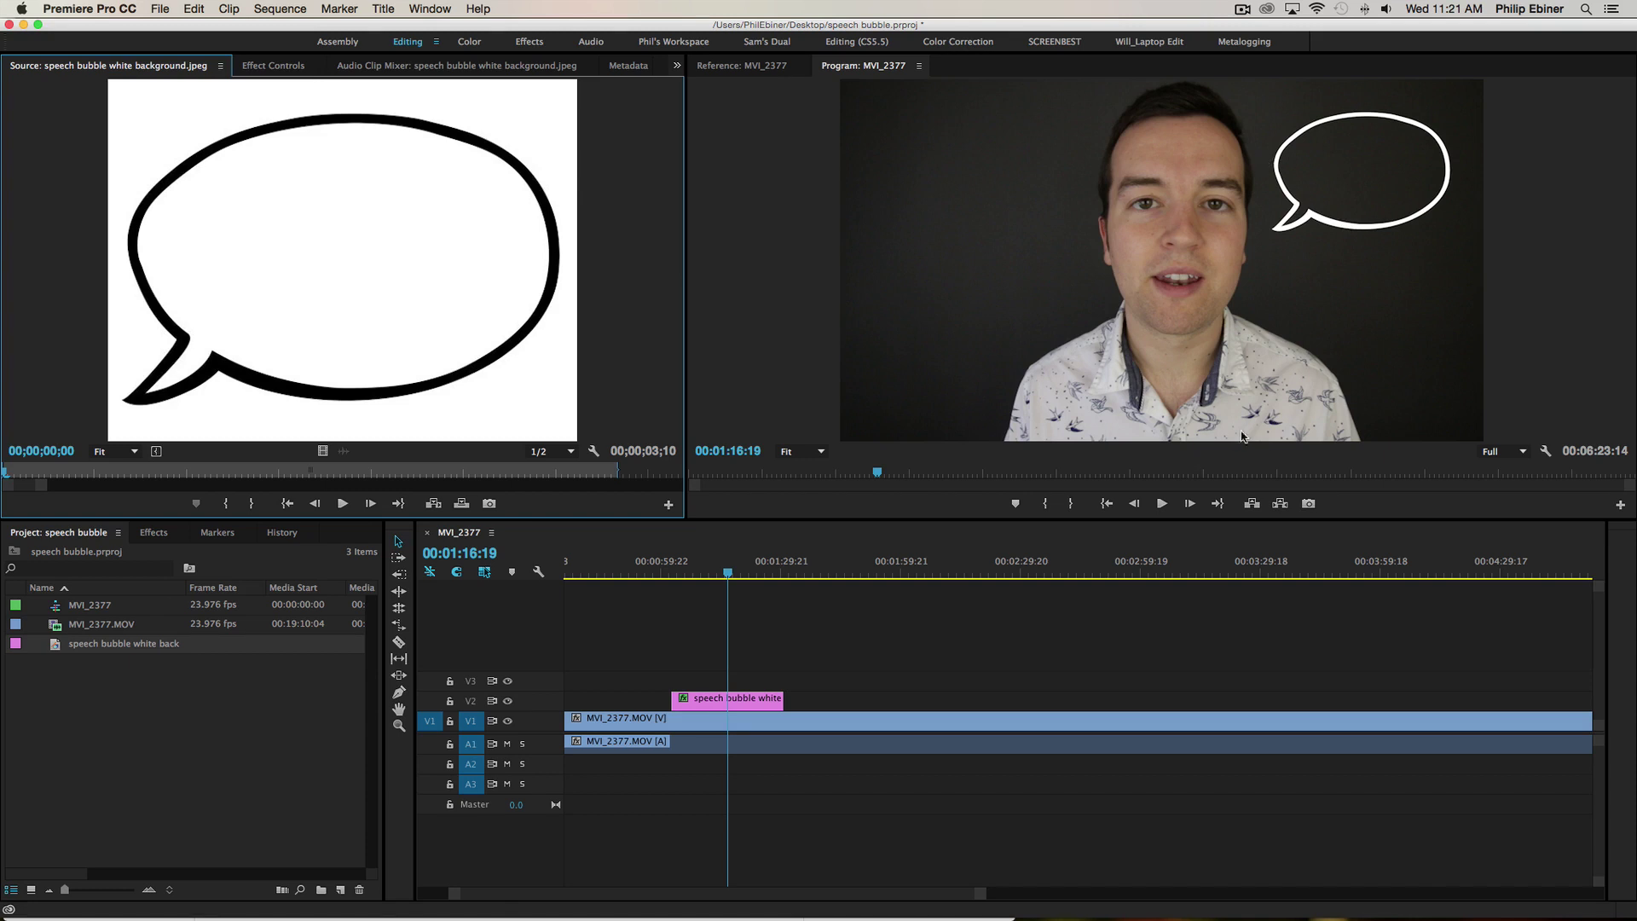
click(742, 718)
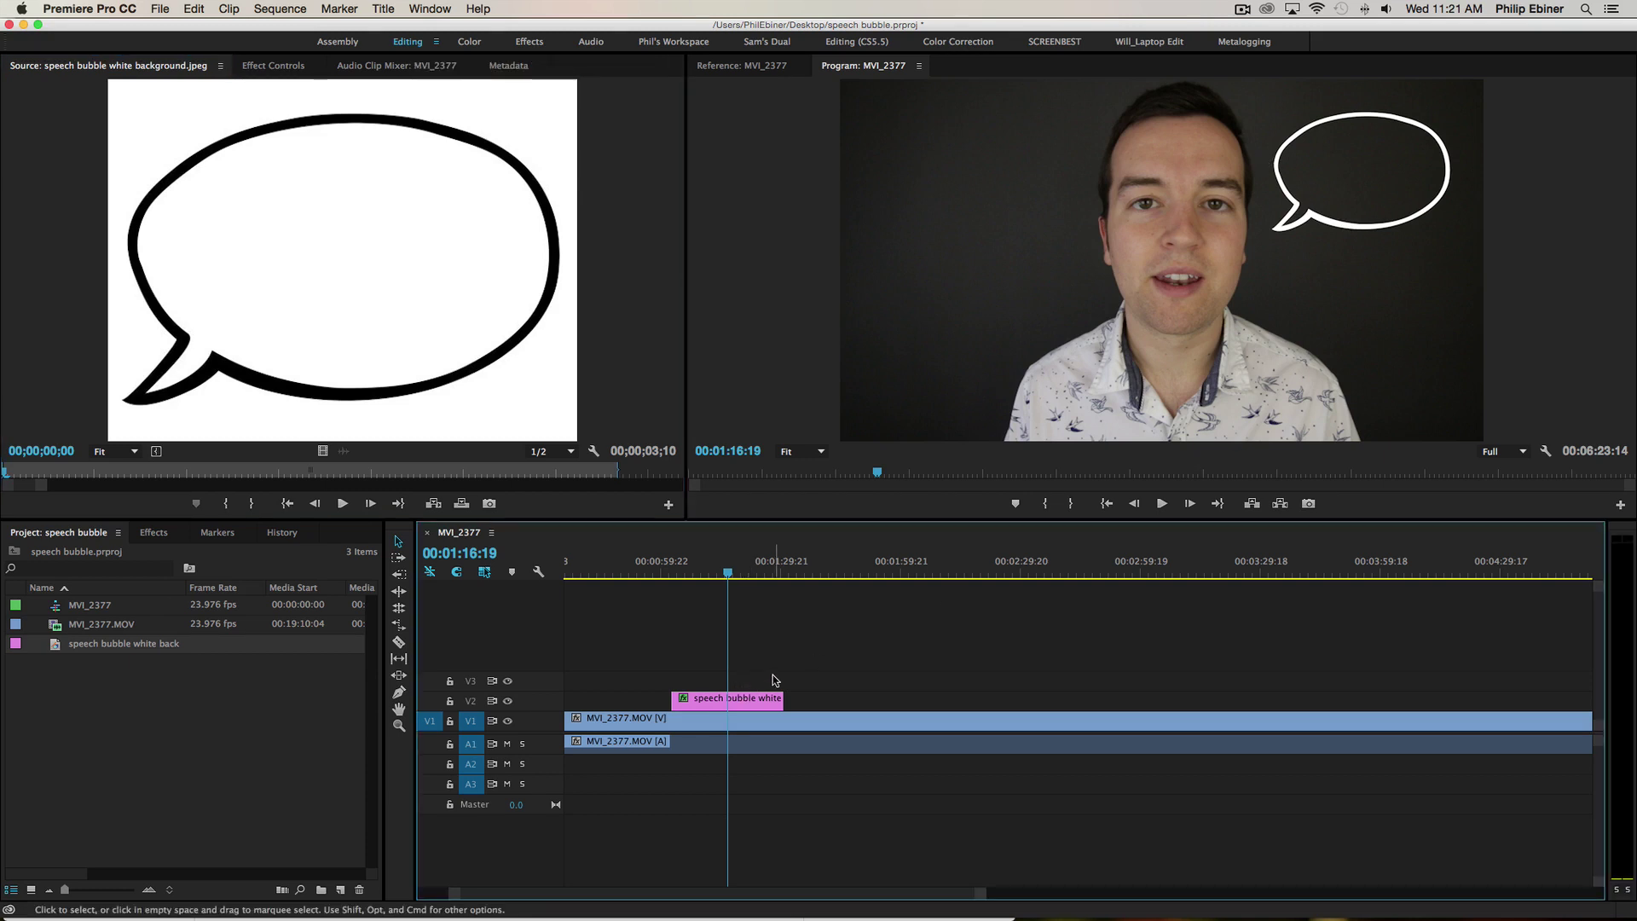
click(769, 704)
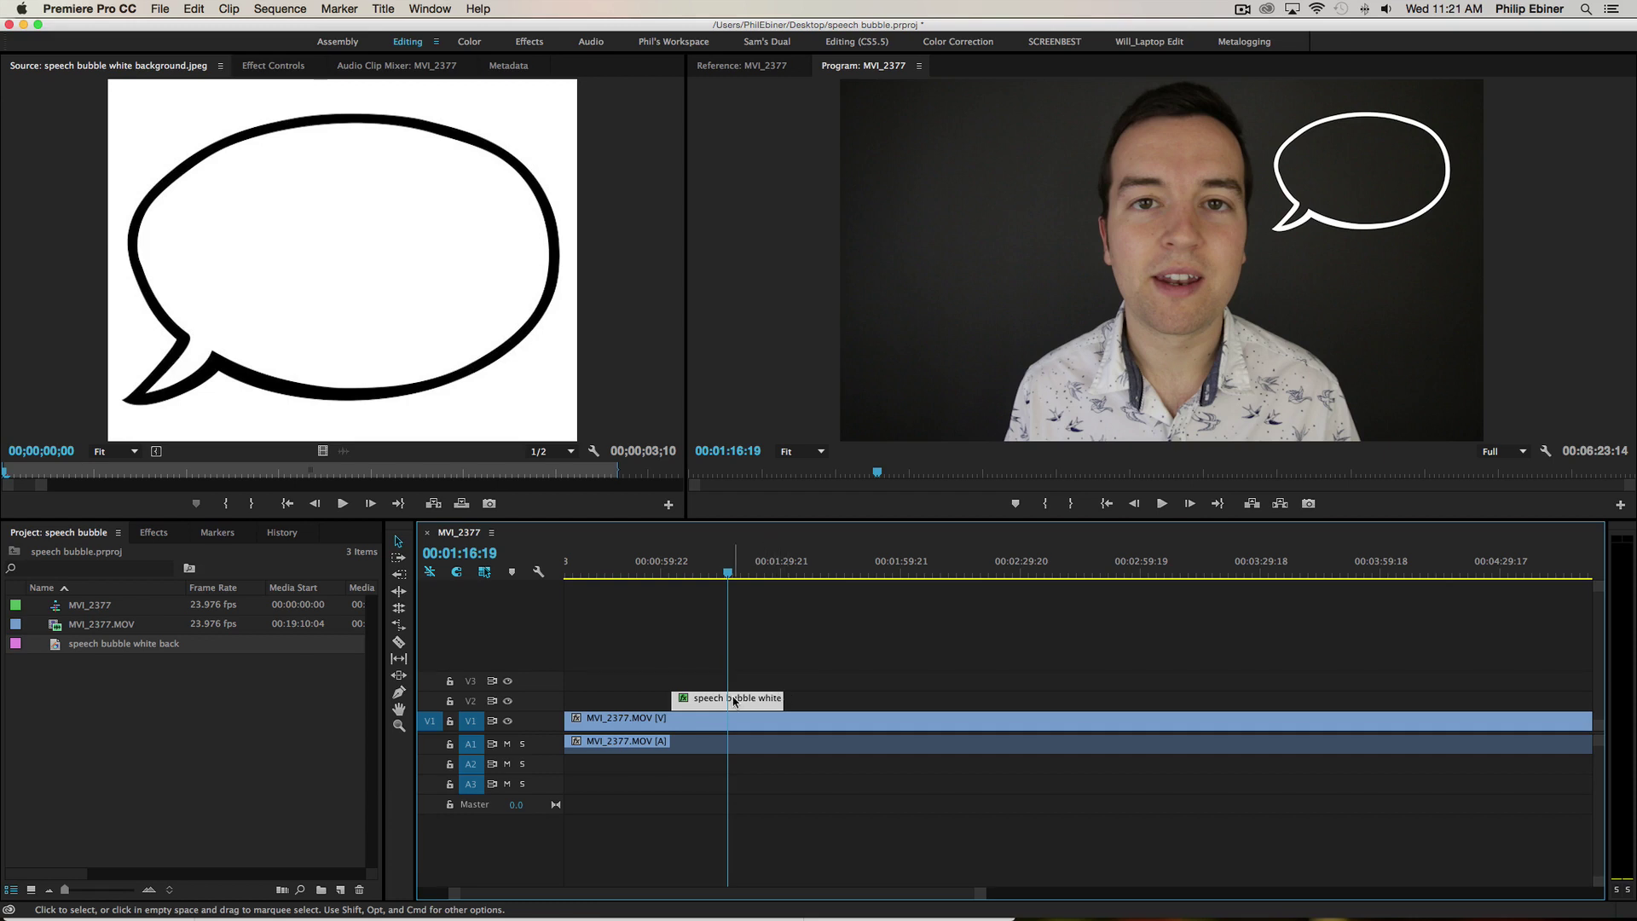
click(751, 705)
click(752, 706)
click(810, 678)
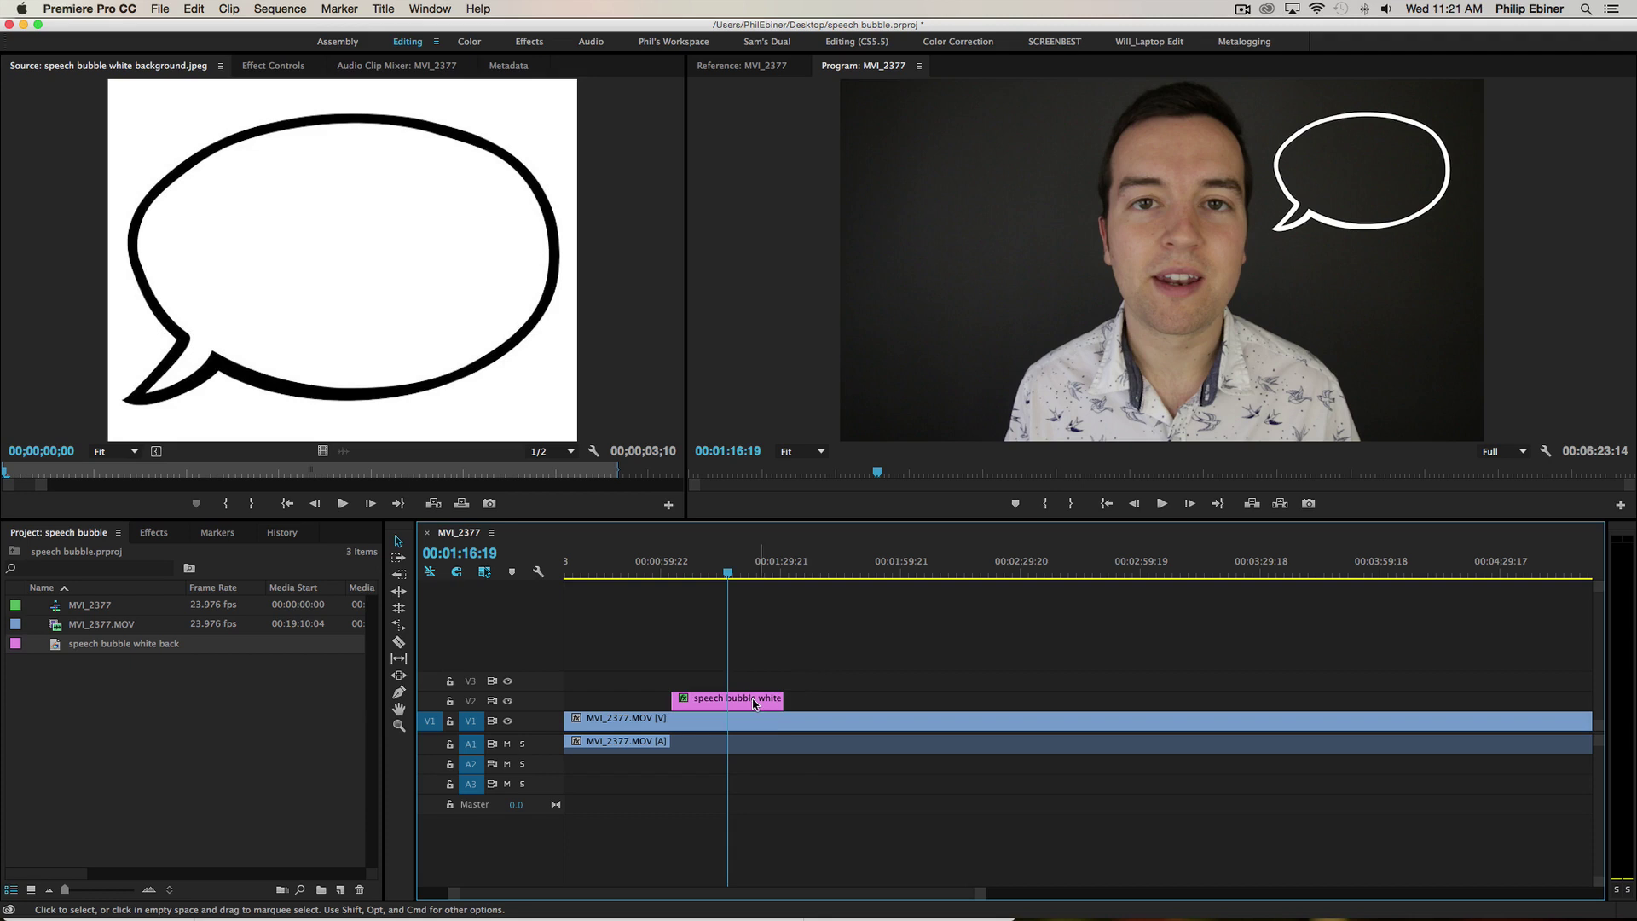
Remove the old bubble clip and place the speech bubble image on V2 at the playhead.
key(super+z)
click(132, 655)
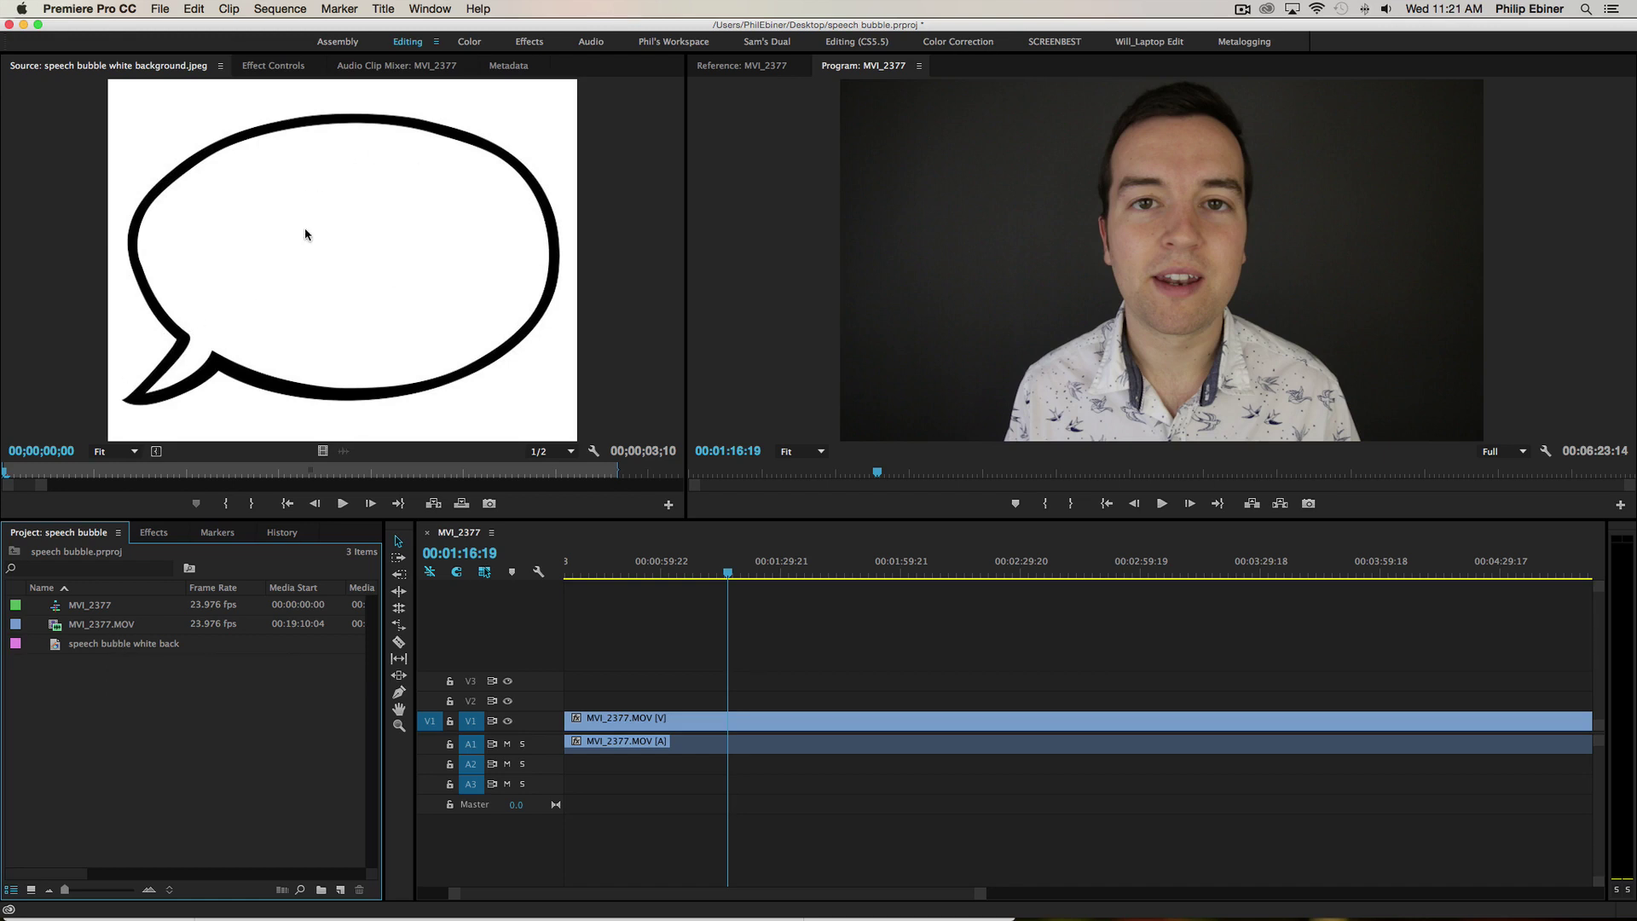
drag(148, 648, 725, 700)
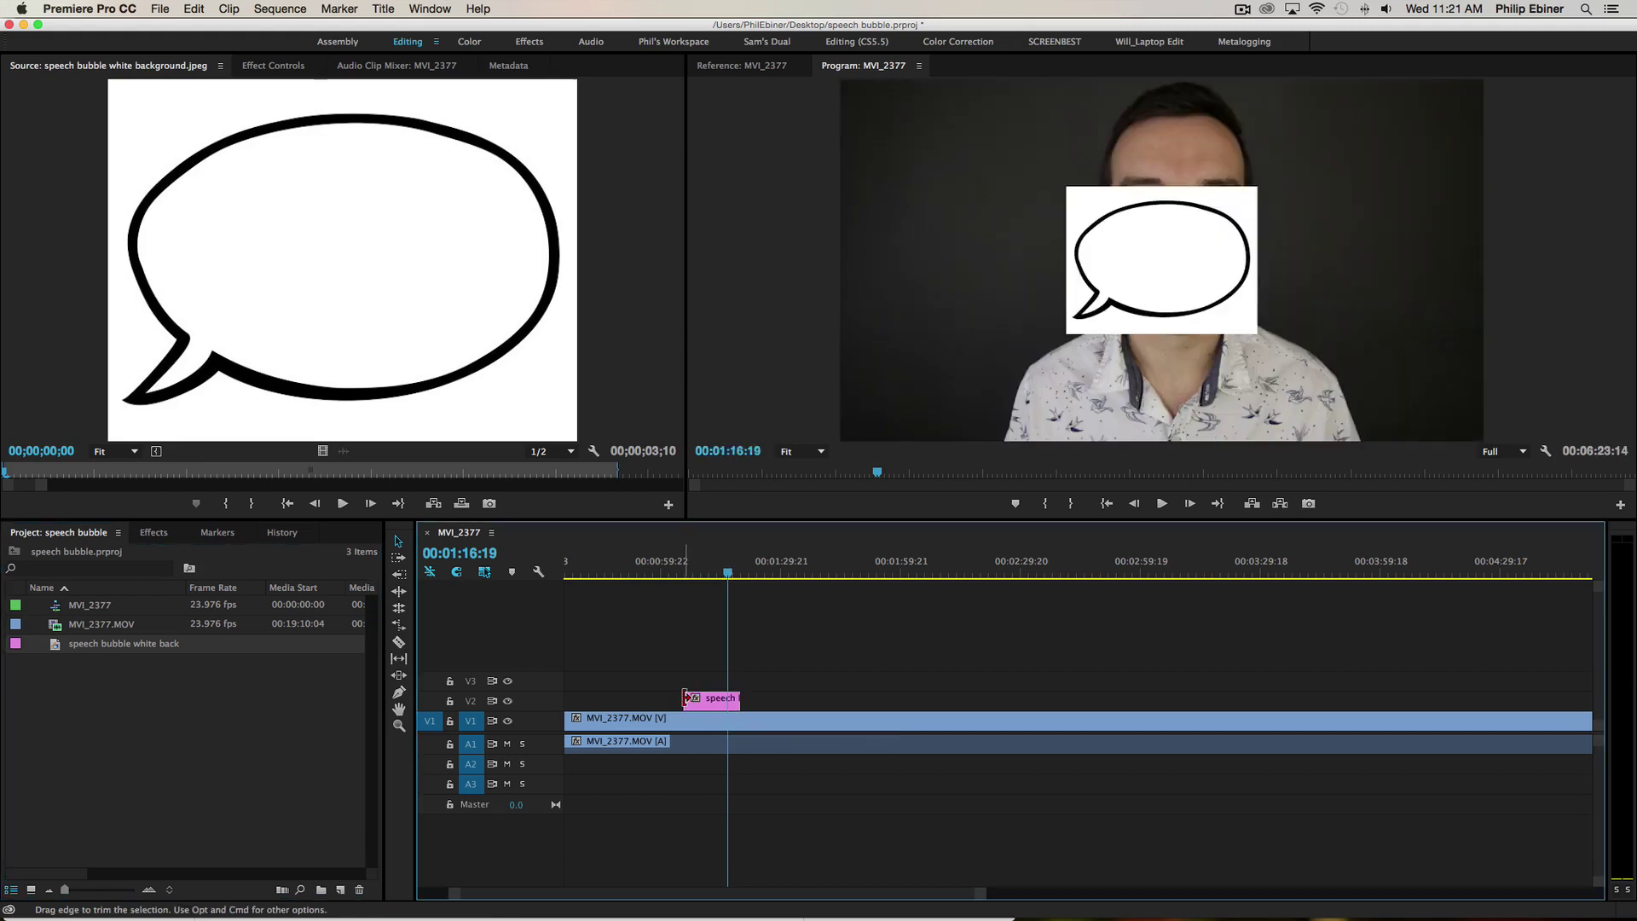
Drag out the end of the speech bubble clip on V2 to lengthen it.
click(1197, 247)
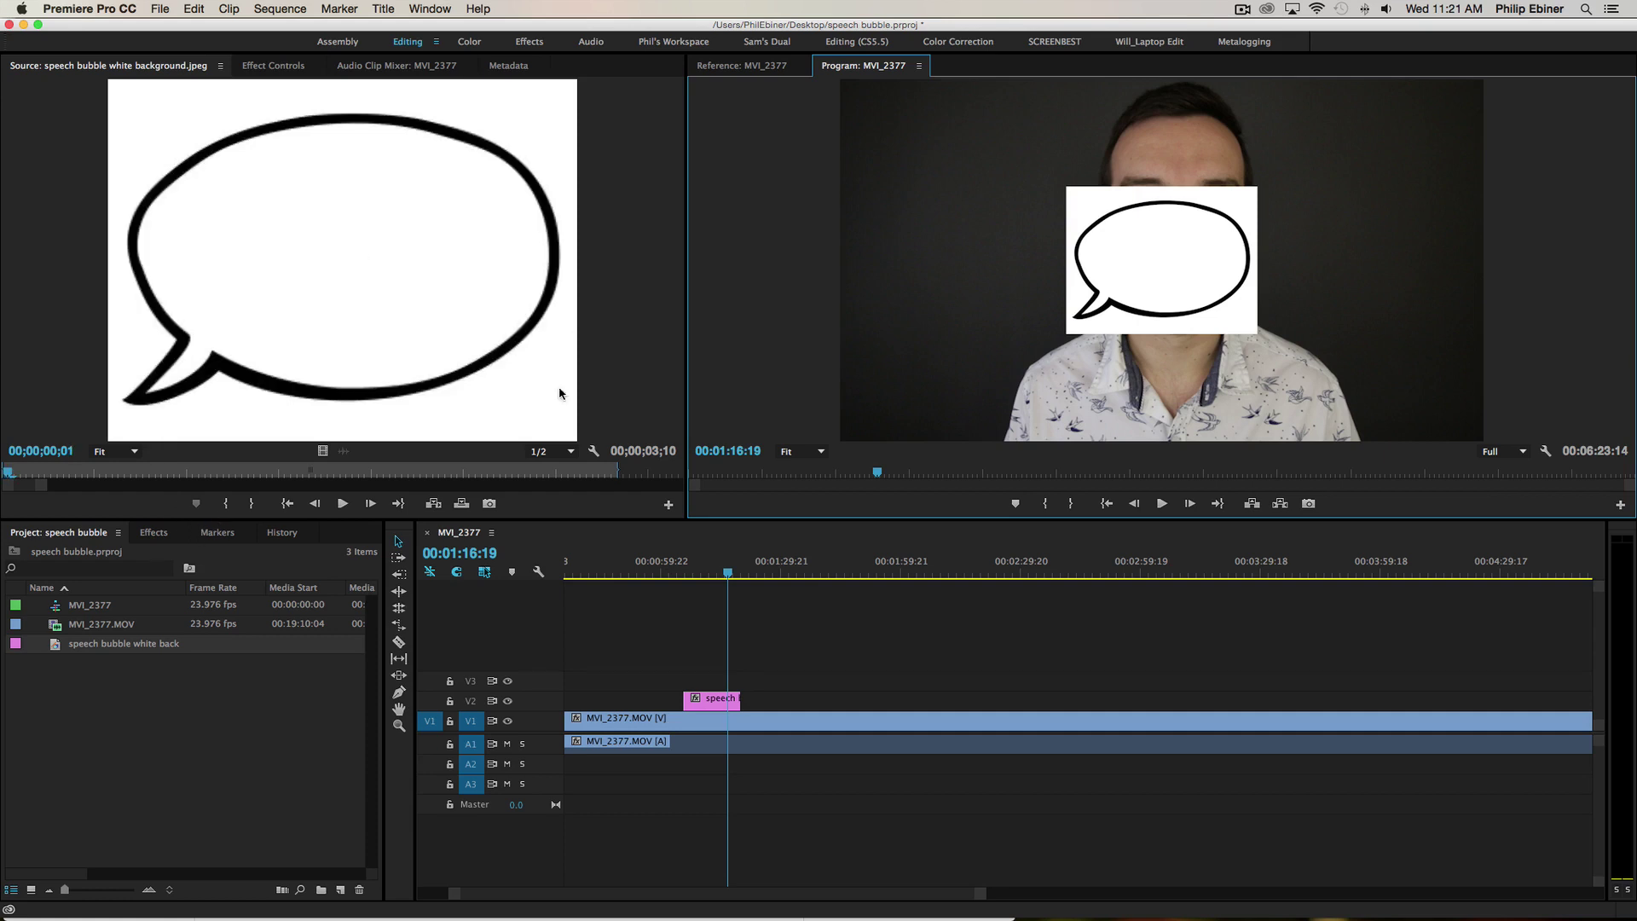
click(723, 700)
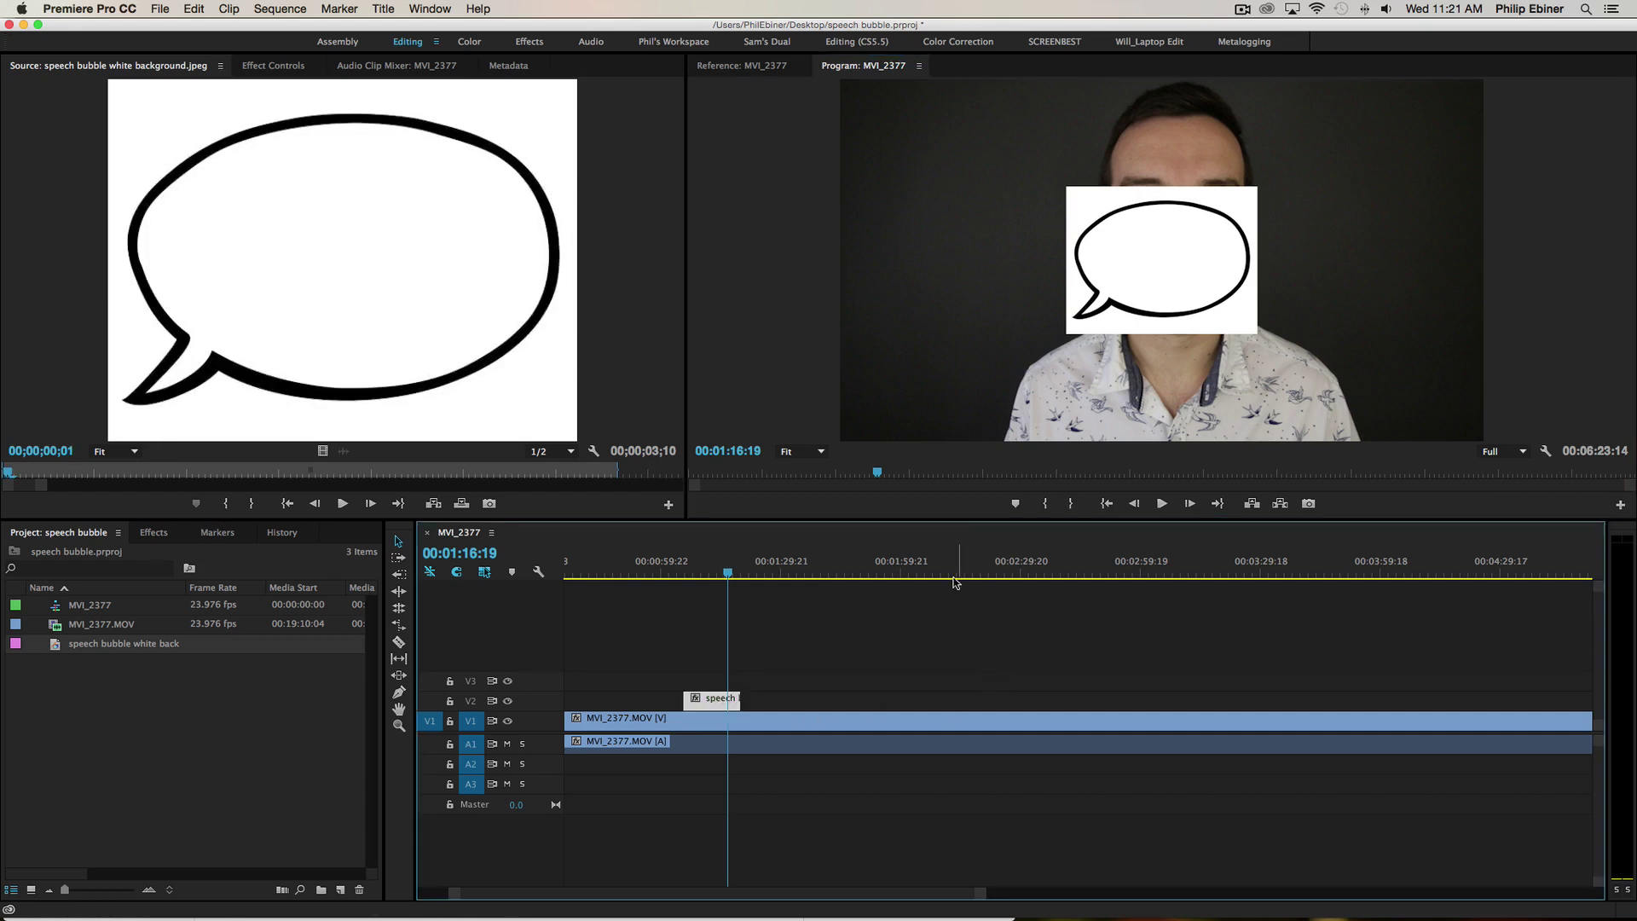
click(701, 680)
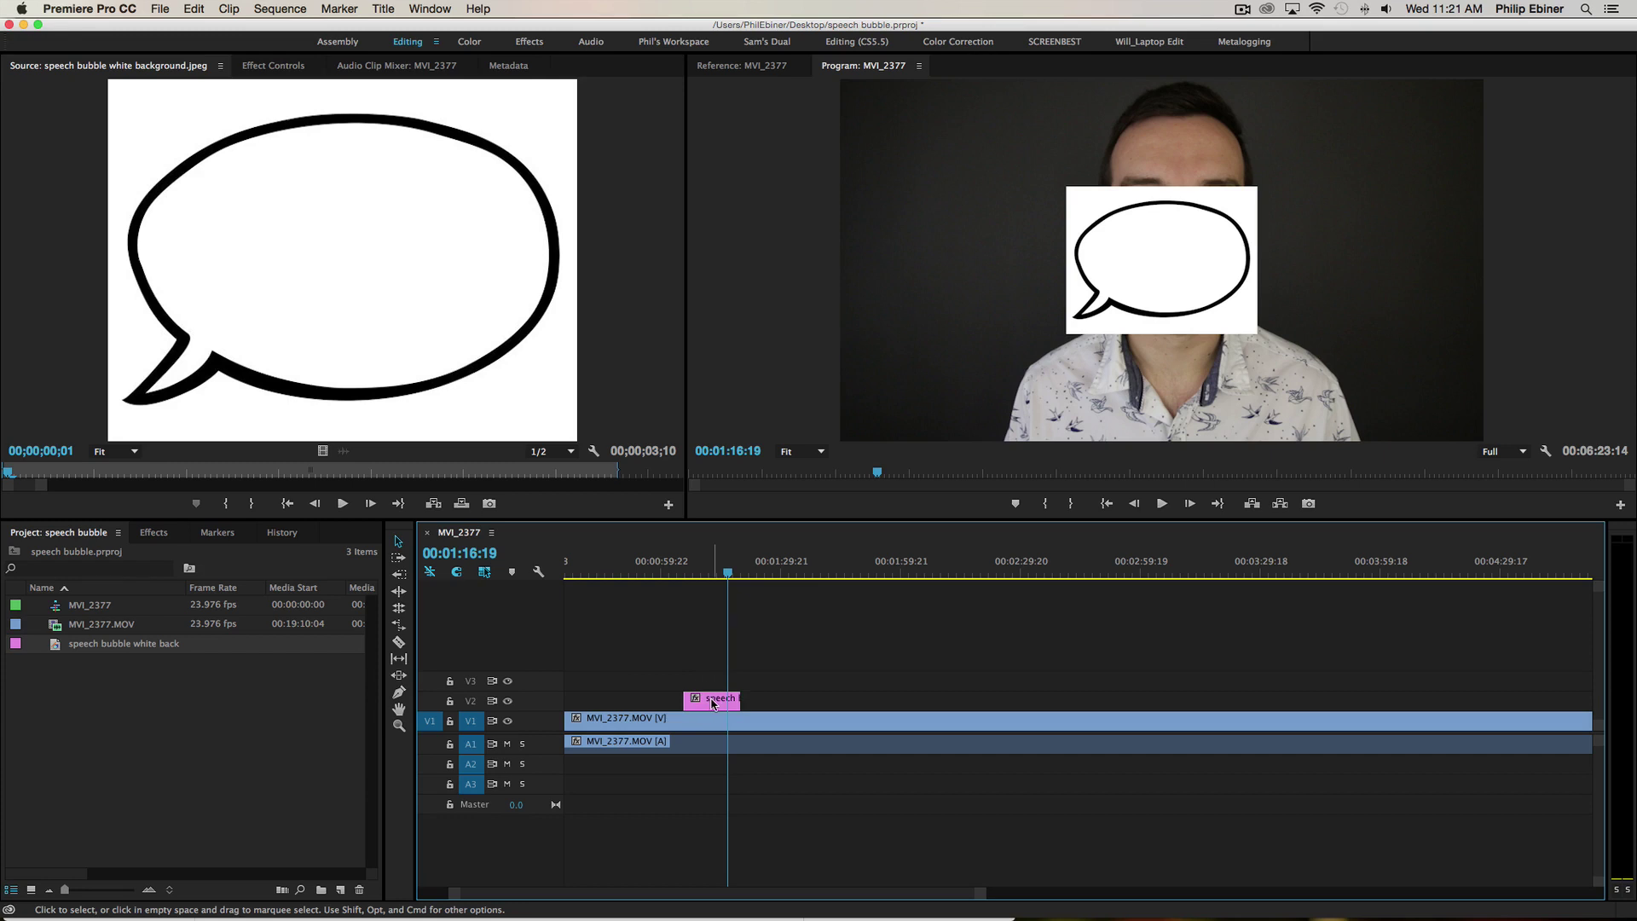
drag(740, 700, 798, 700)
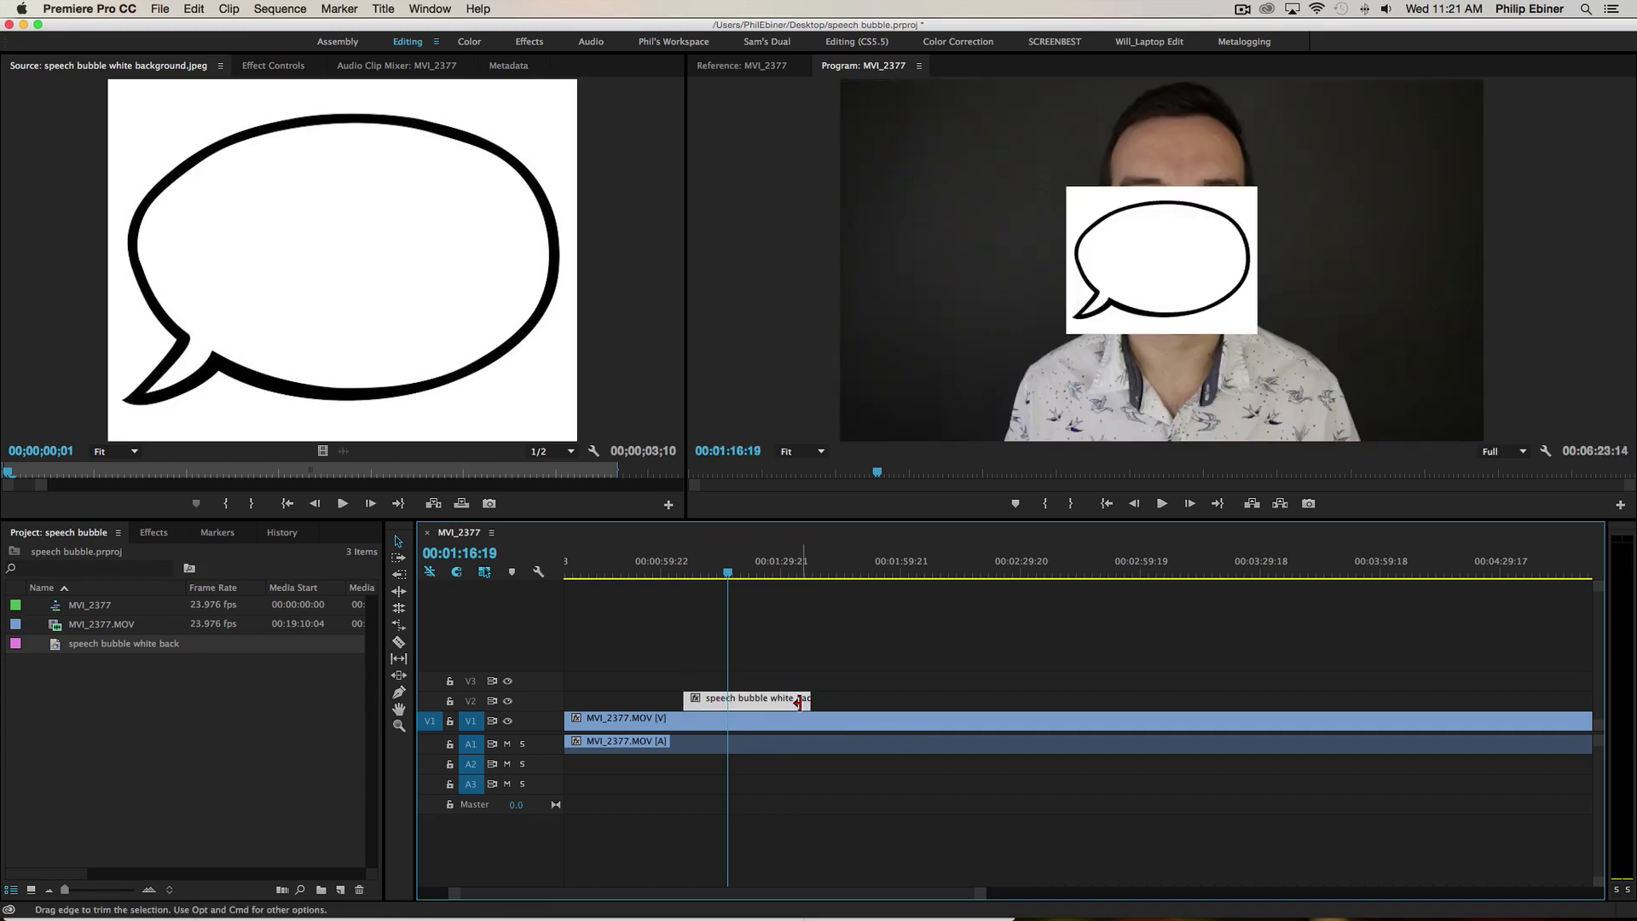
click(273, 66)
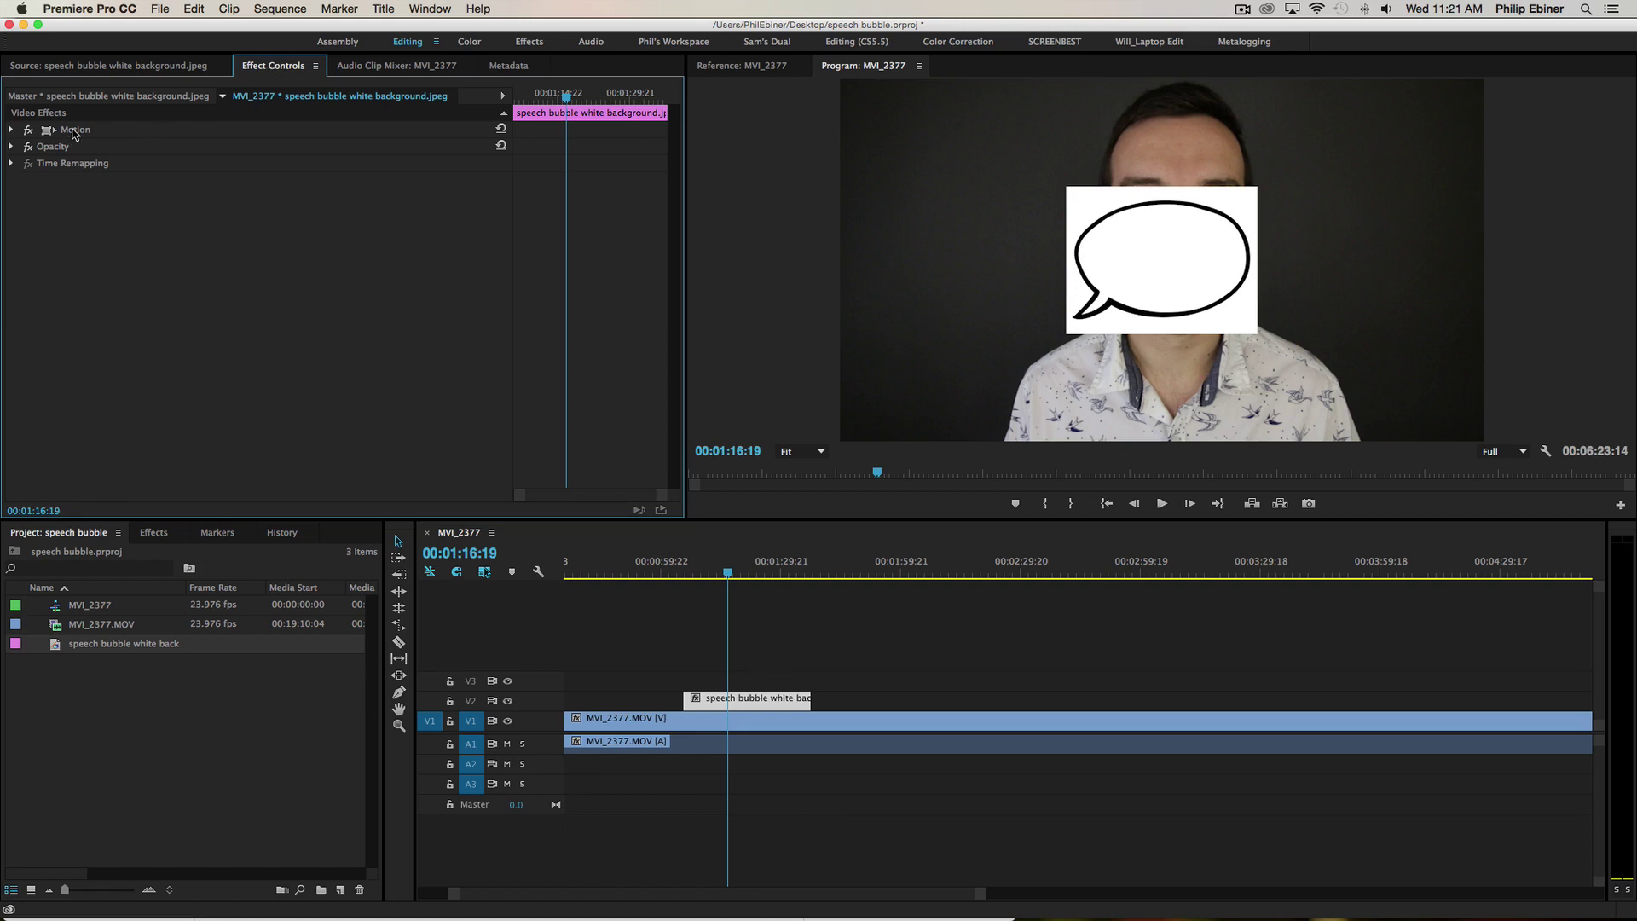
Set the bubble clip's Opacity blend mode to Darken to hide its white background.
click(10, 148)
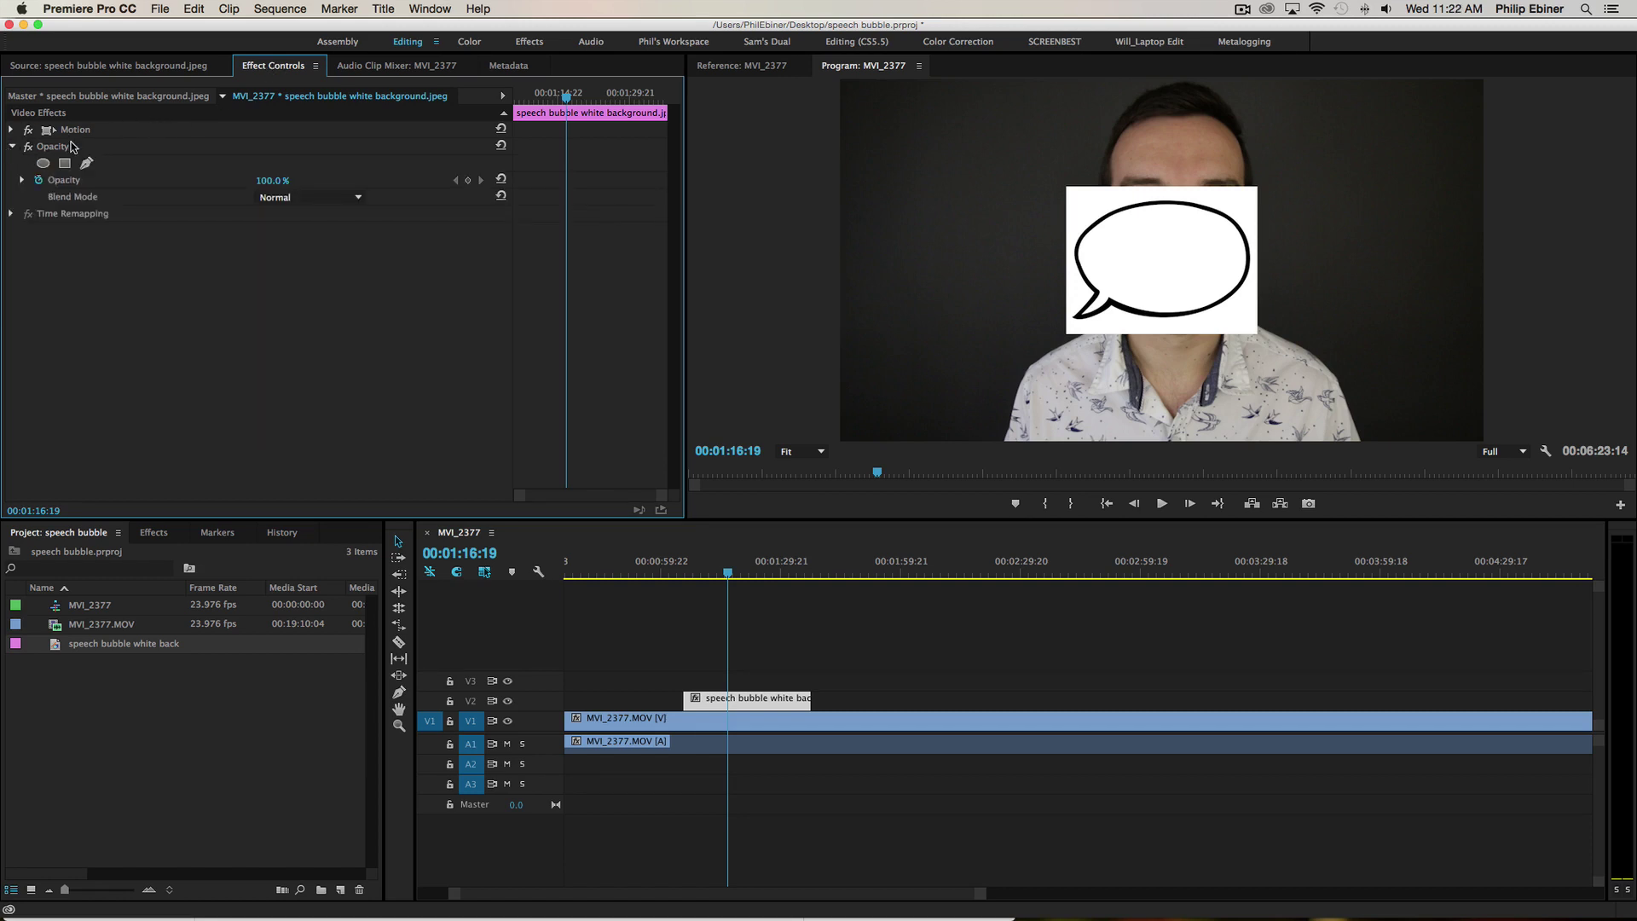
click(291, 198)
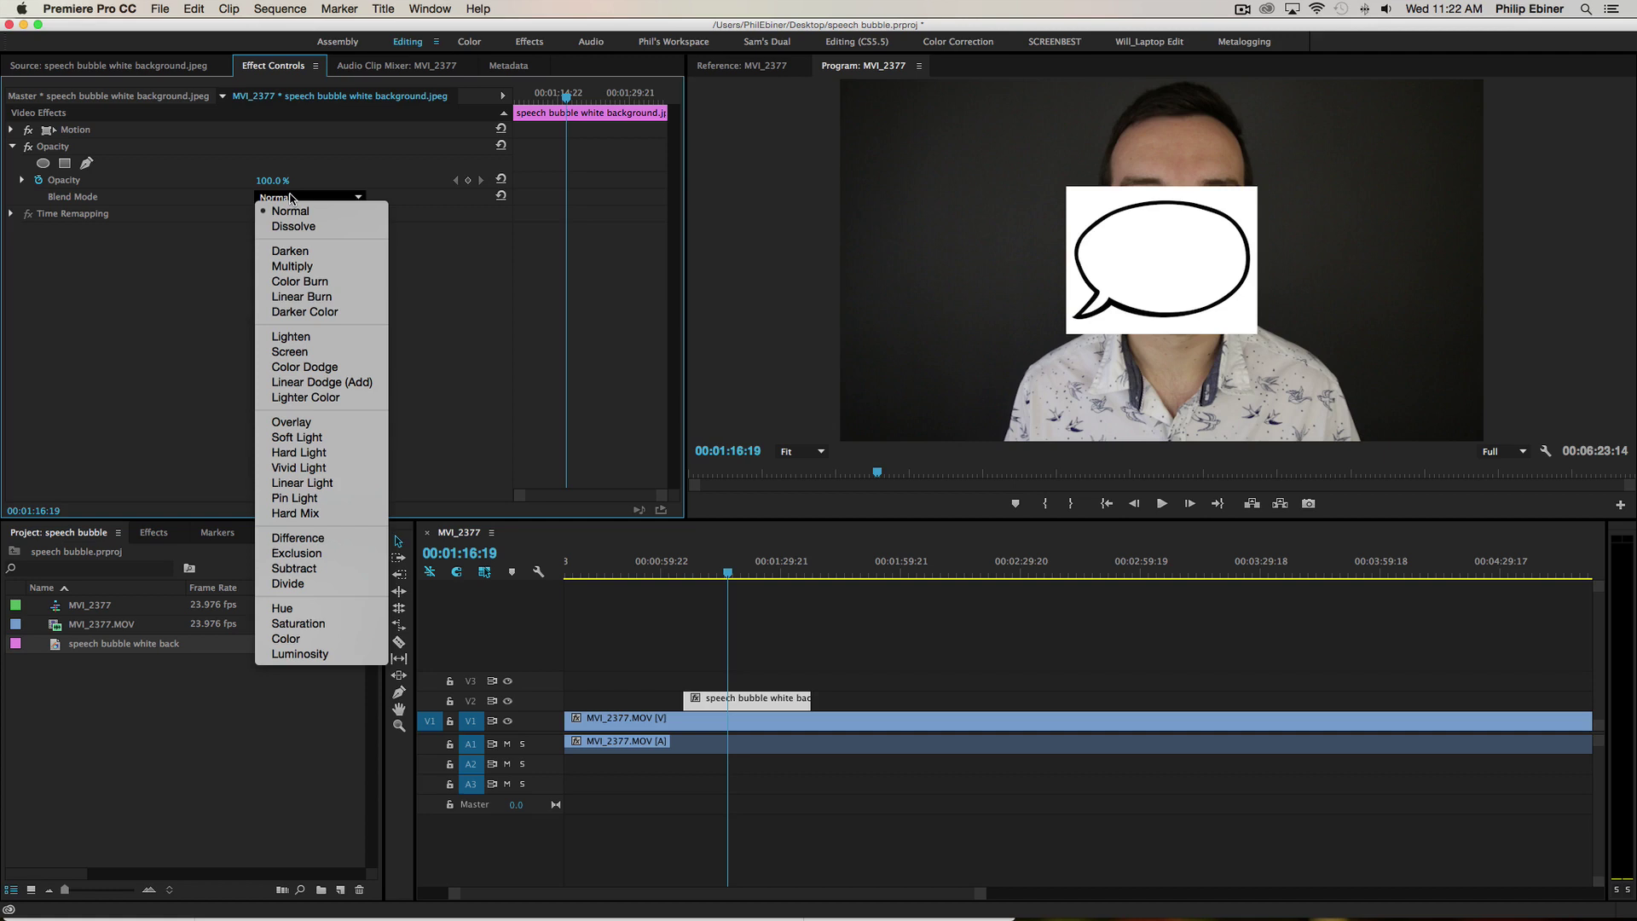
click(287, 251)
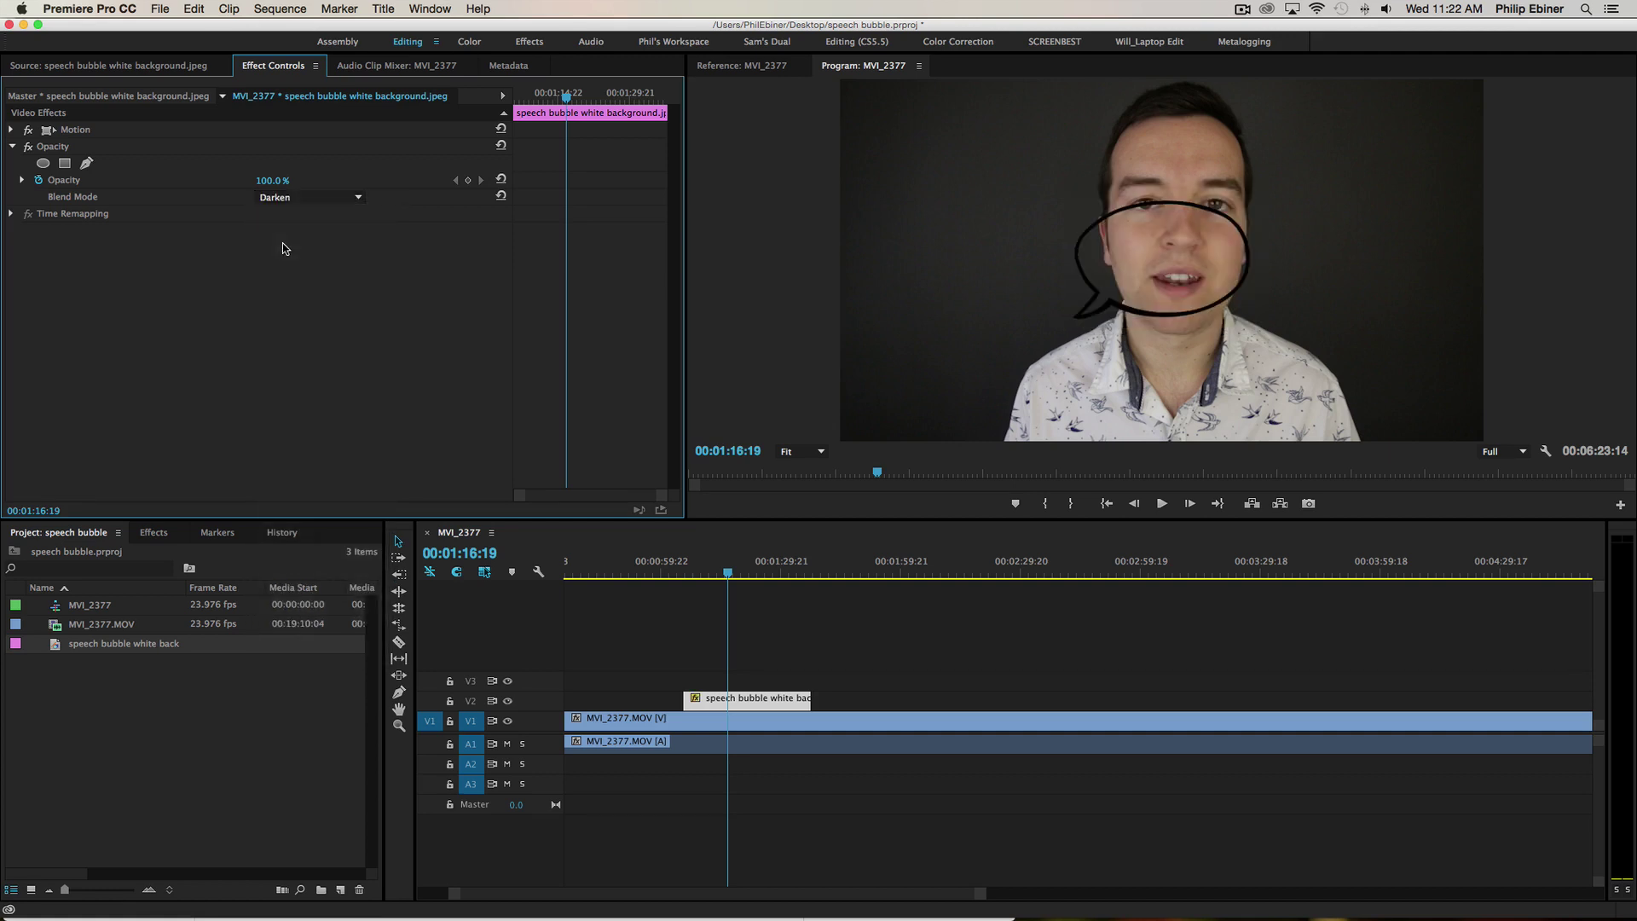
Move the bubble to Position 1556, 356, up and right of the speaker's face.
click(13, 130)
drag(258, 147, 595, 147)
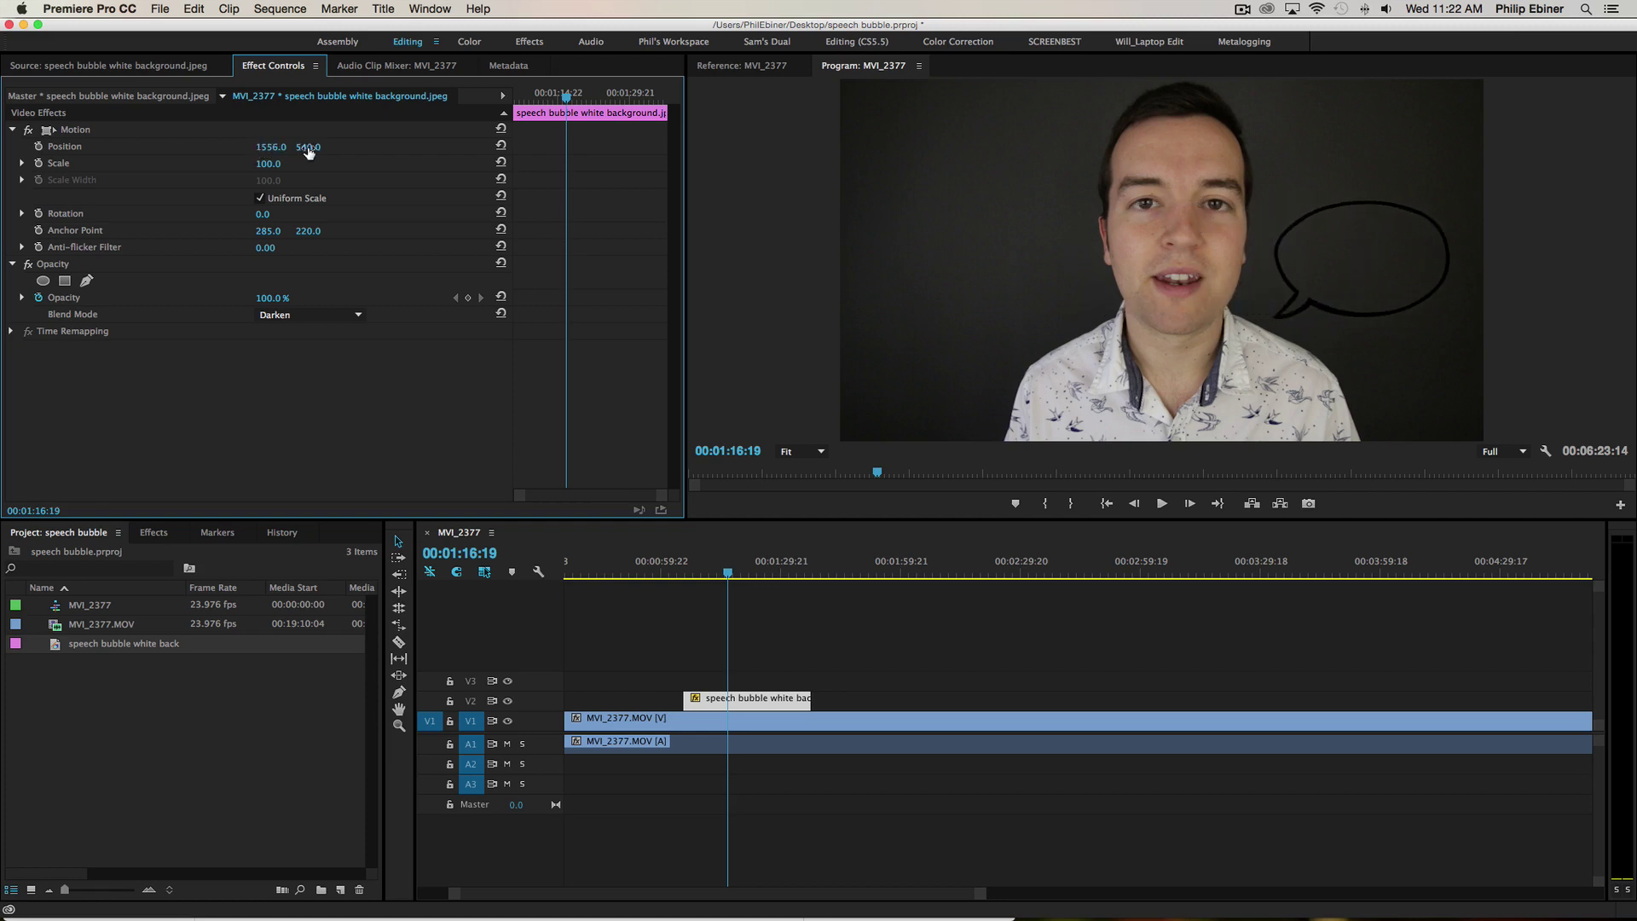
drag(308, 146, 151, 146)
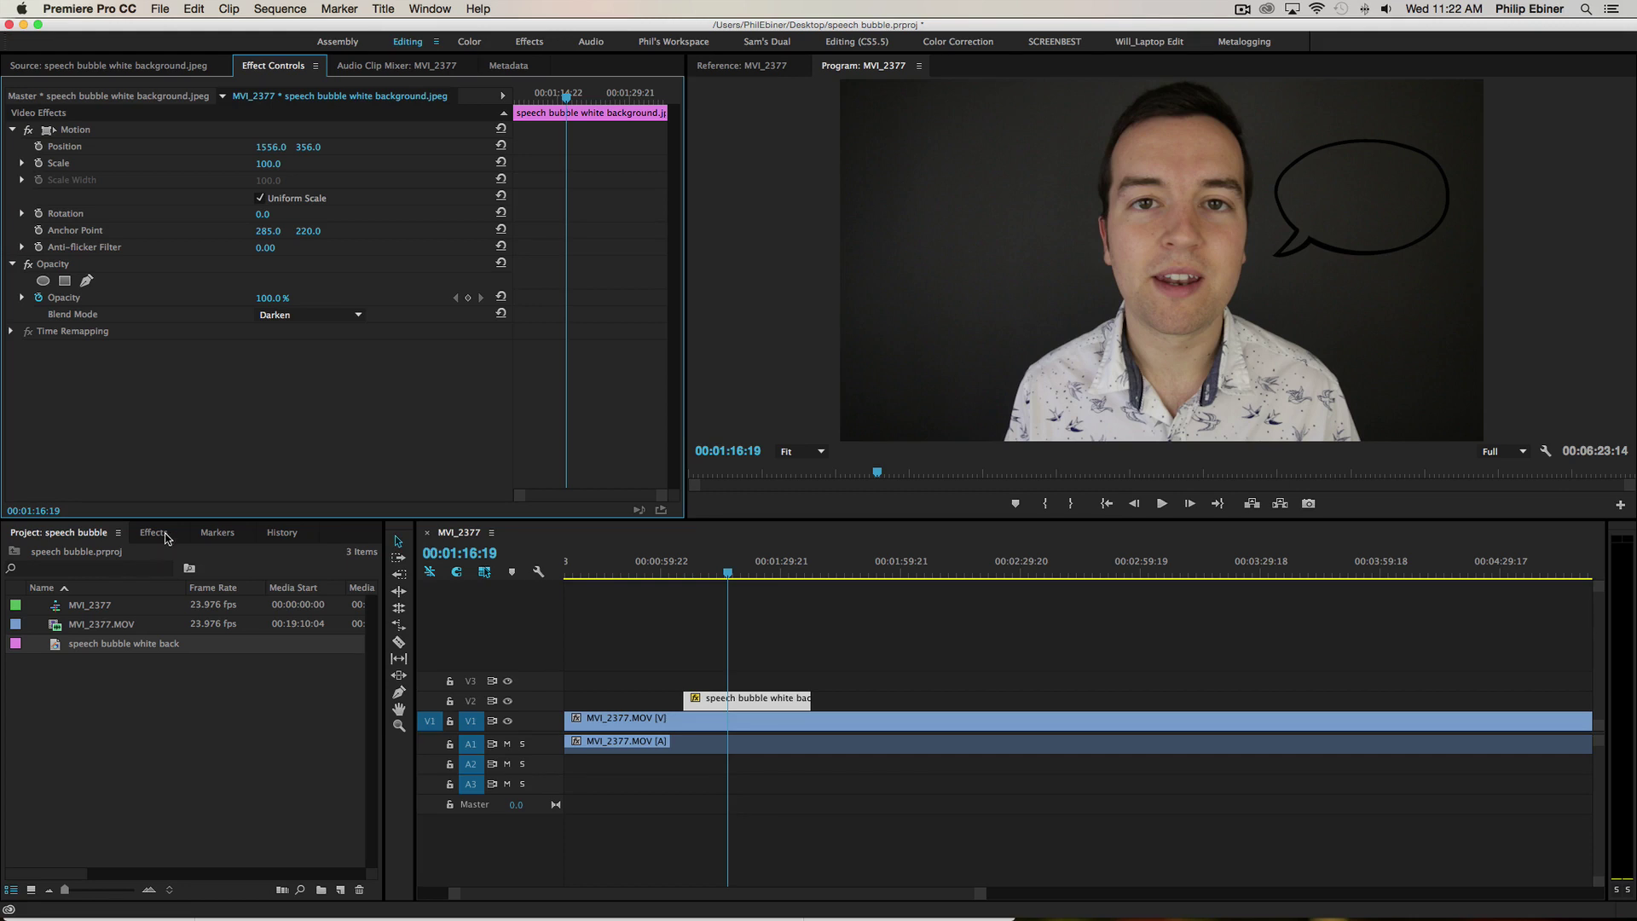
Apply the Invert effect (searched as 'inv') to the bubble clip and reset its blend mode to Normal.
click(157, 536)
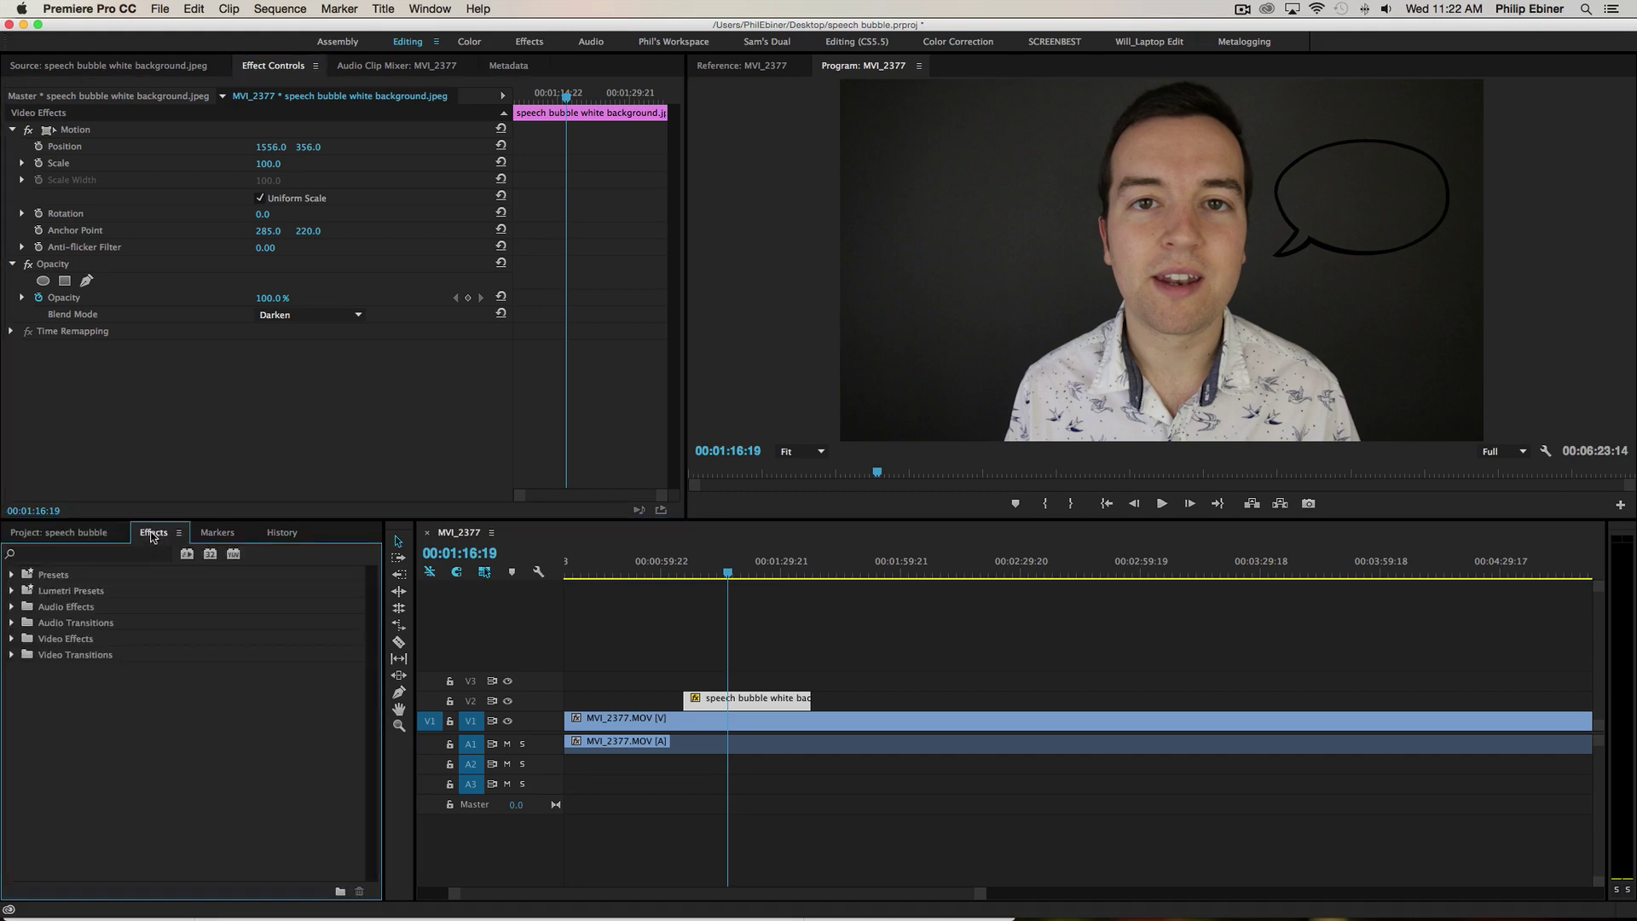
click(107, 556)
text(inv)
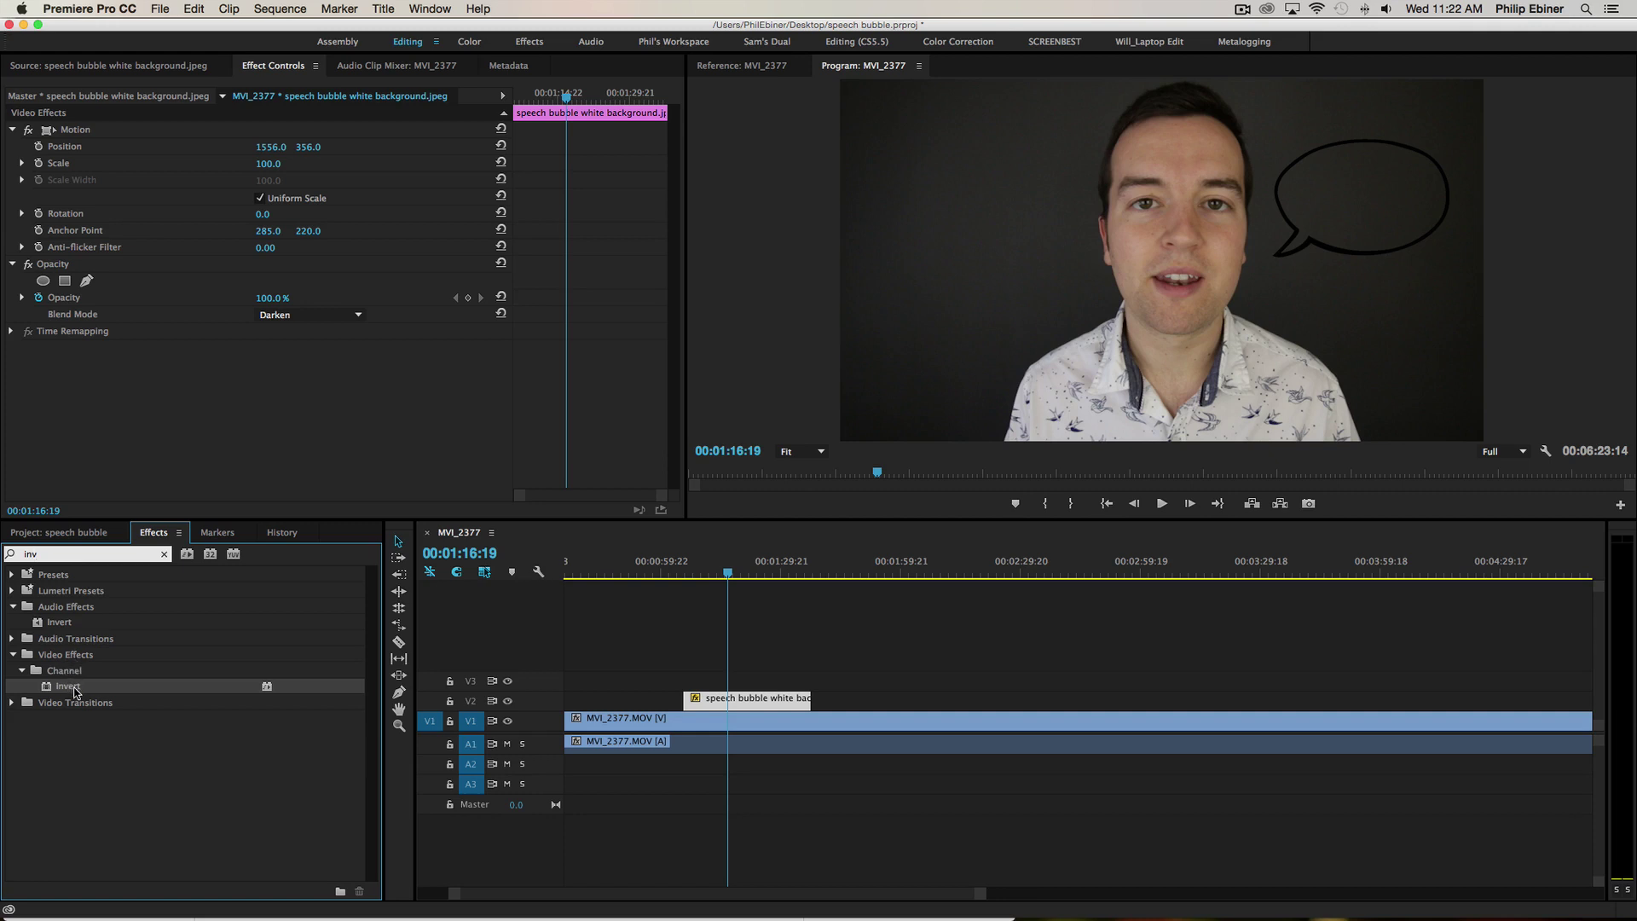
drag(75, 692, 758, 713)
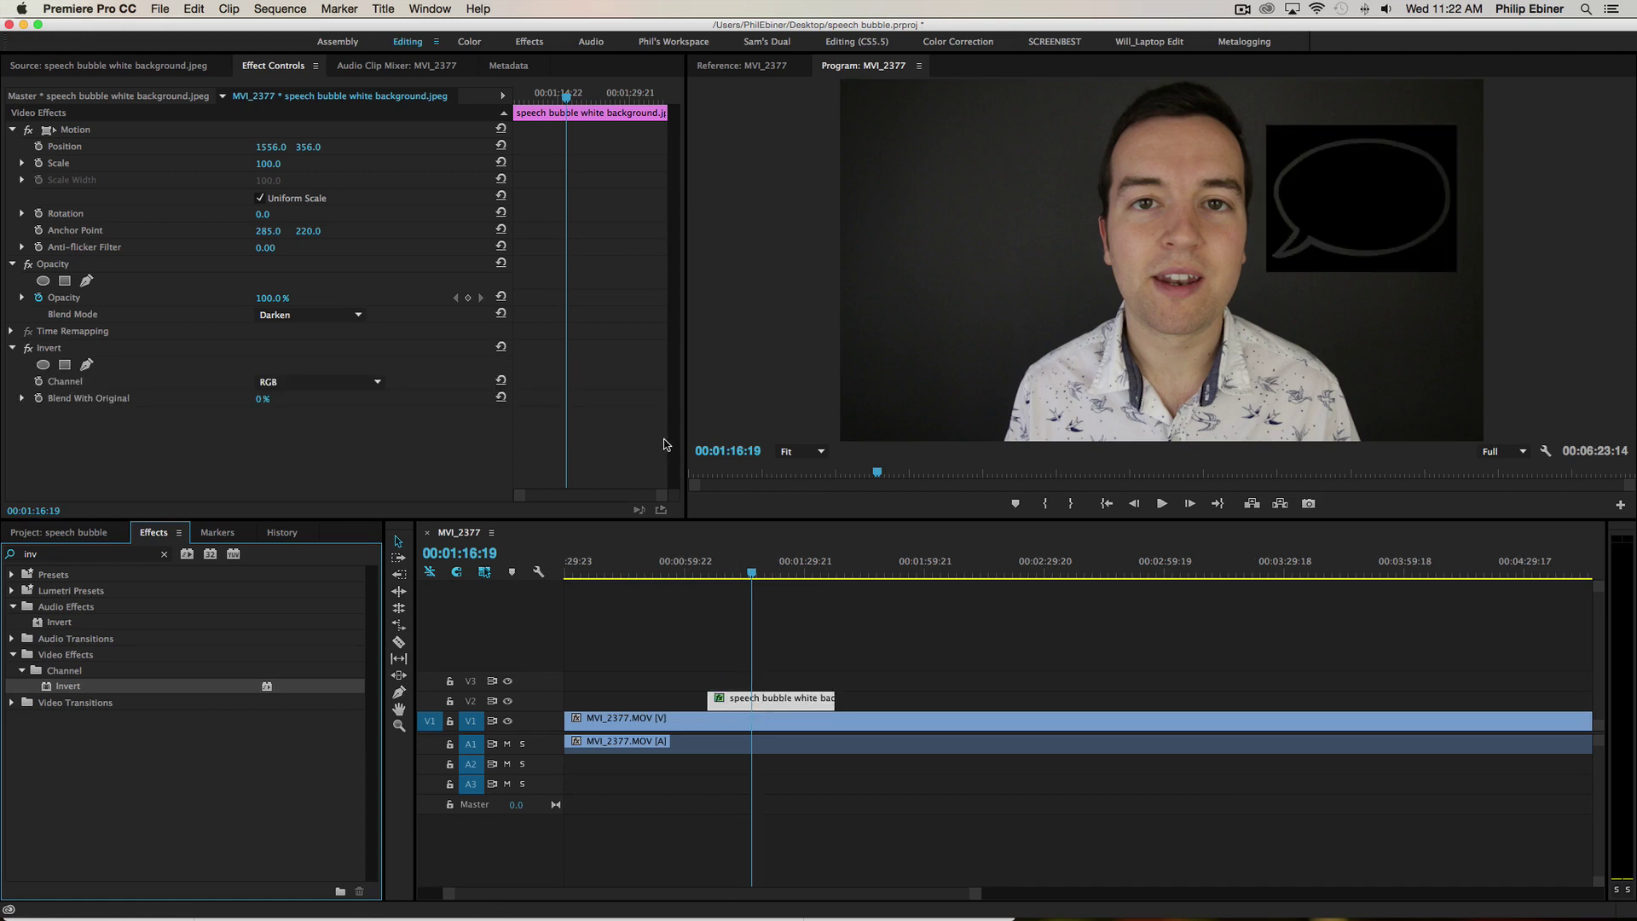
click(289, 316)
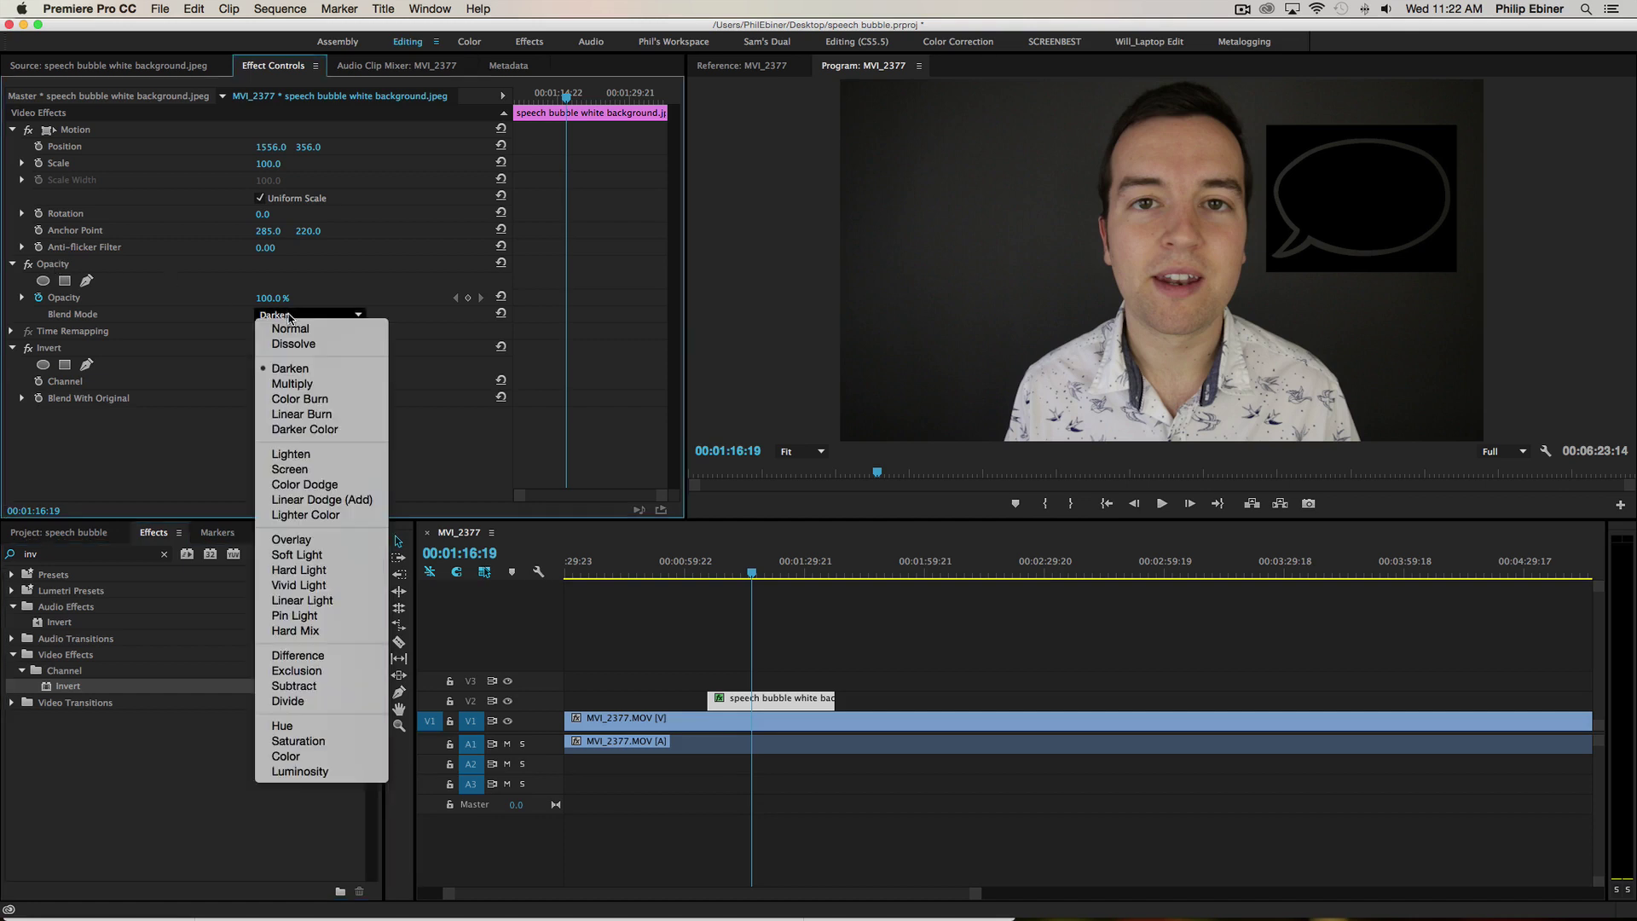
click(290, 328)
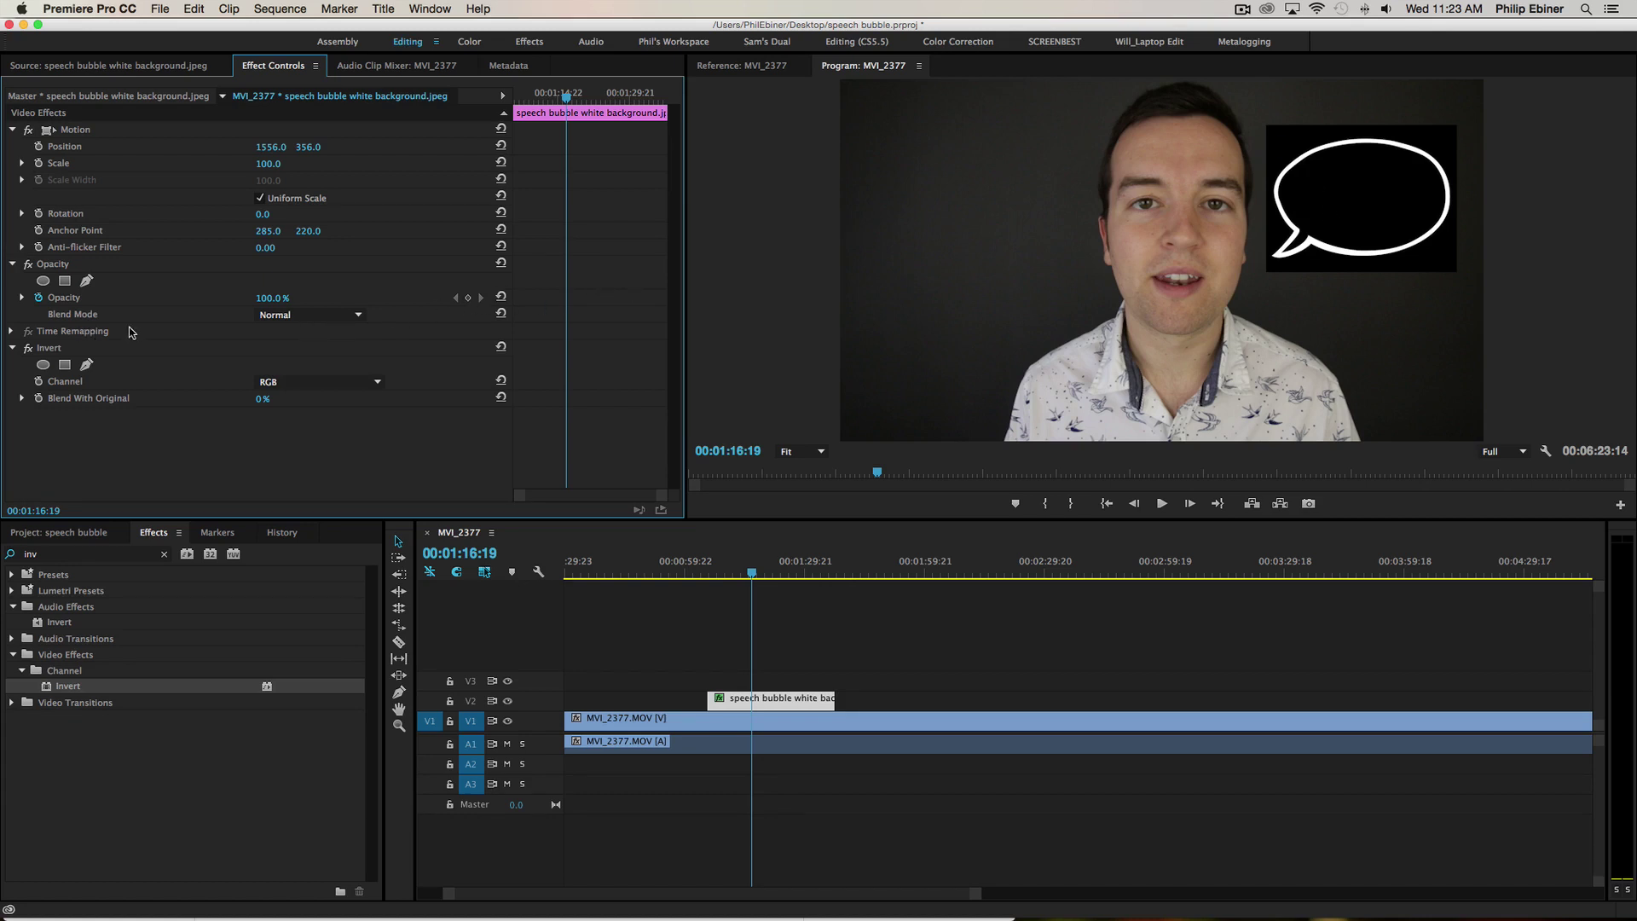
Use Screen blend so only the white outline shows, lower the bubble slightly, then switch to Photoshop.
click(287, 315)
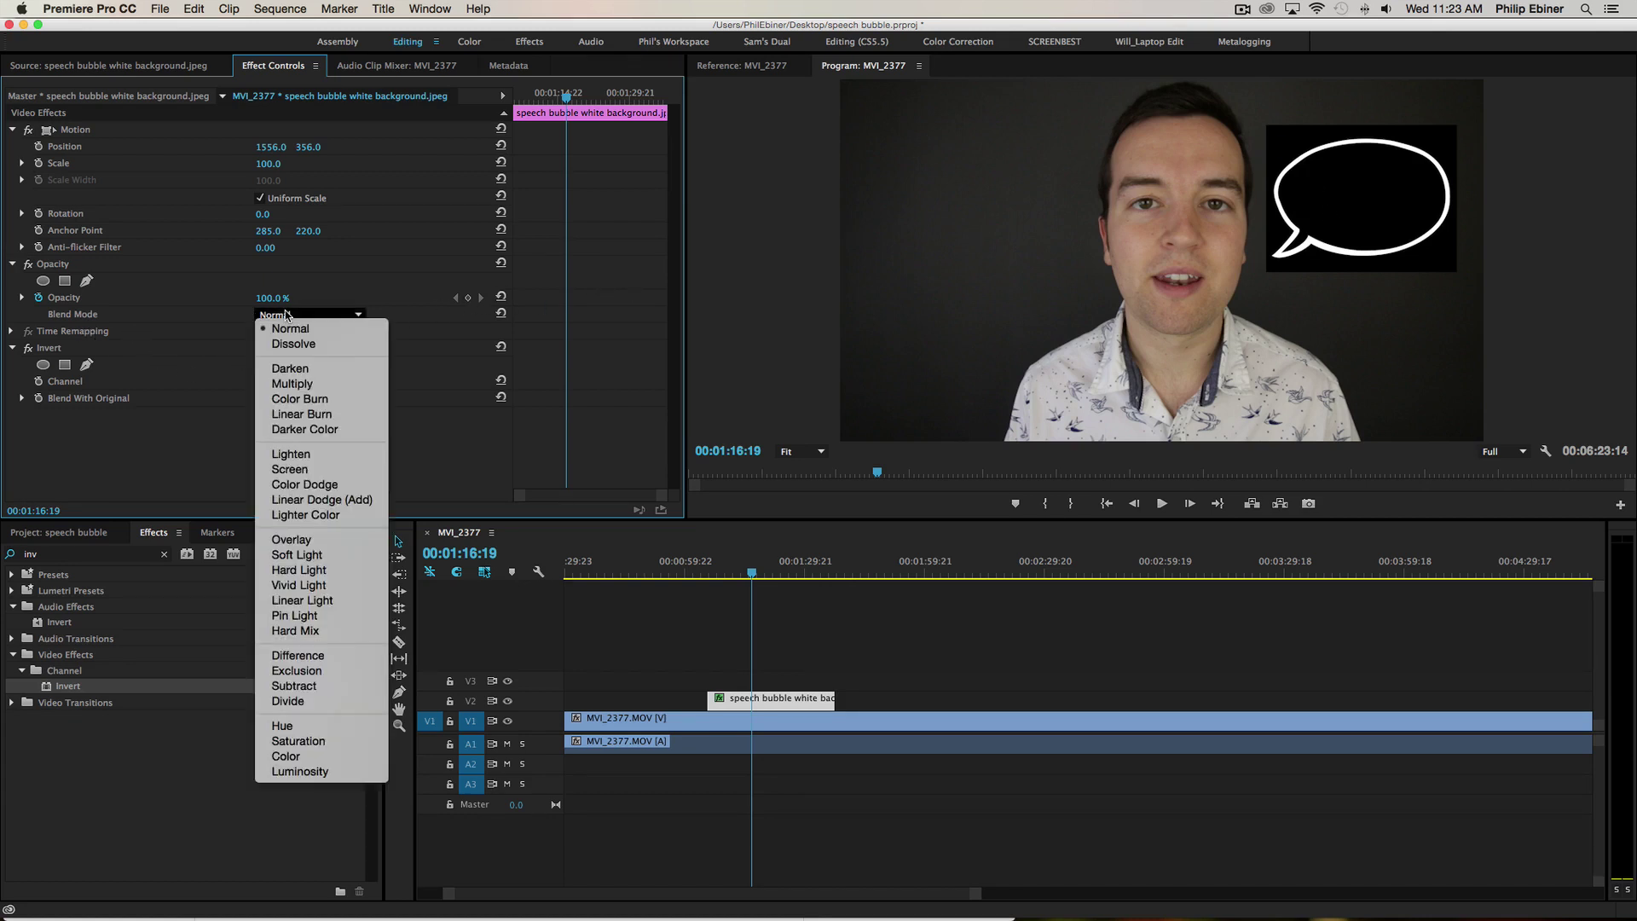
click(290, 469)
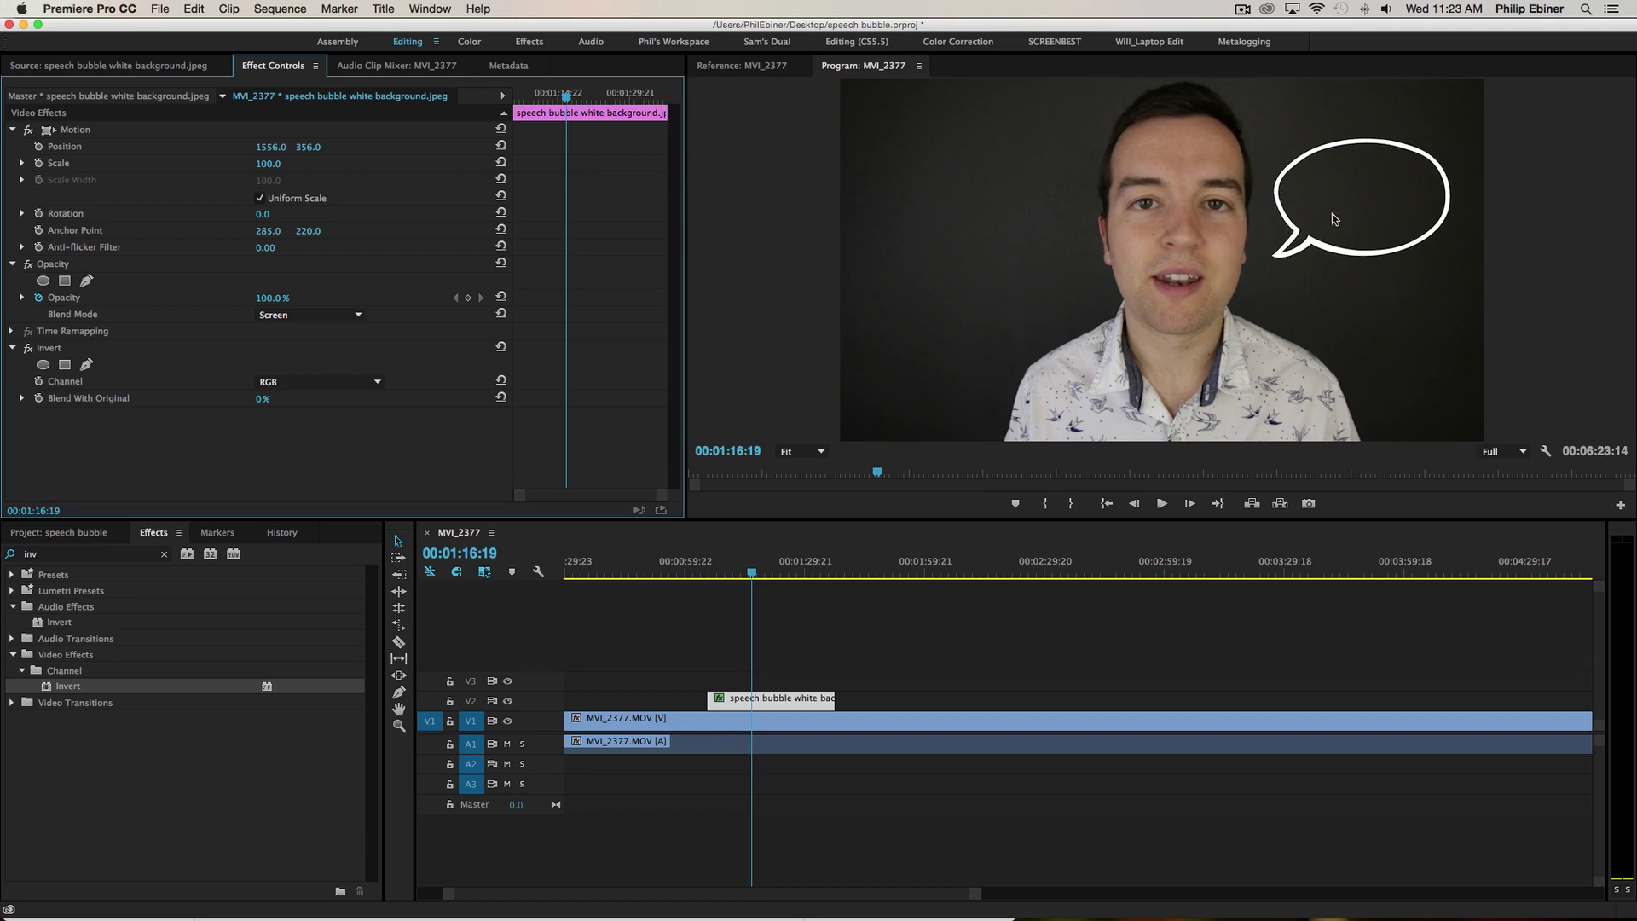
drag(308, 146, 272, 146)
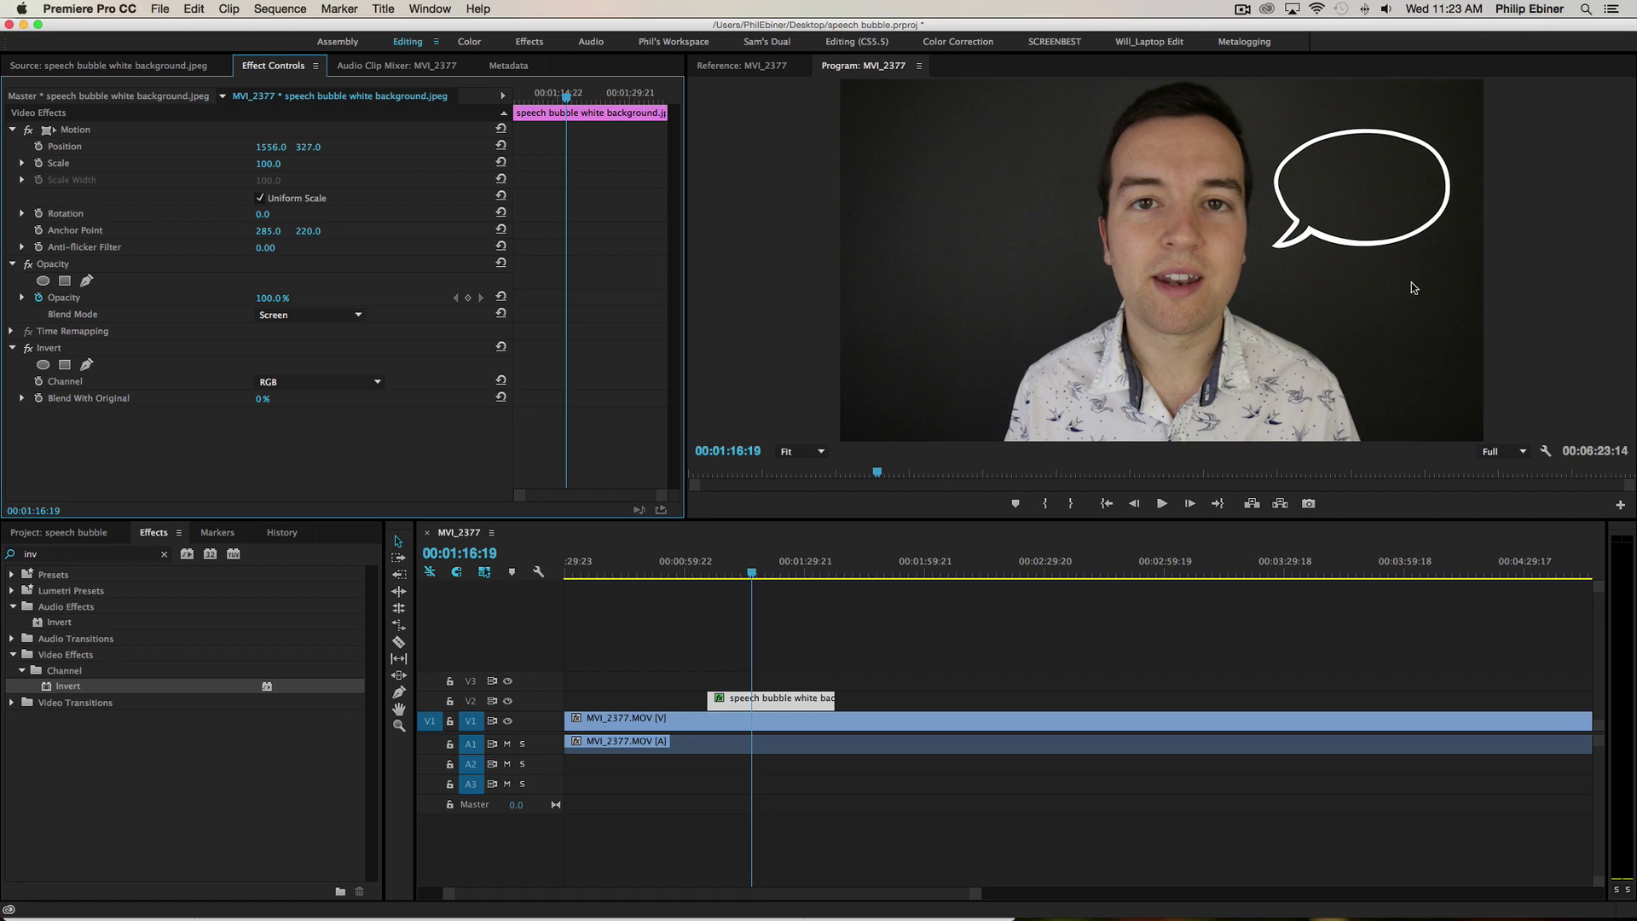
click(100, 553)
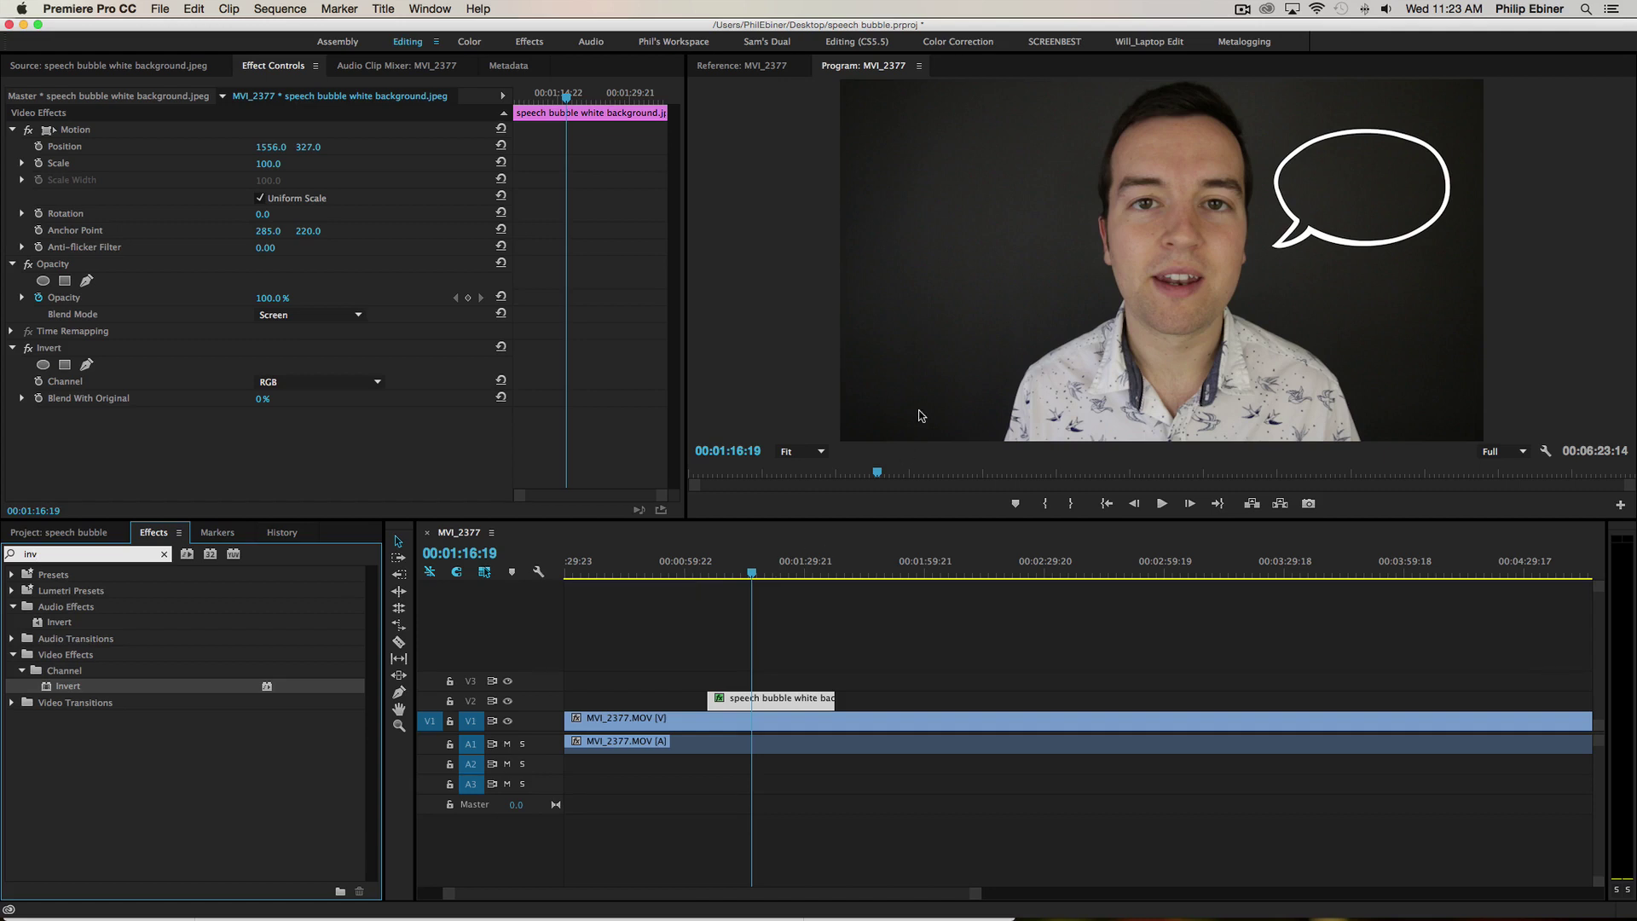
key(super+Tab)
key(super+Tab)
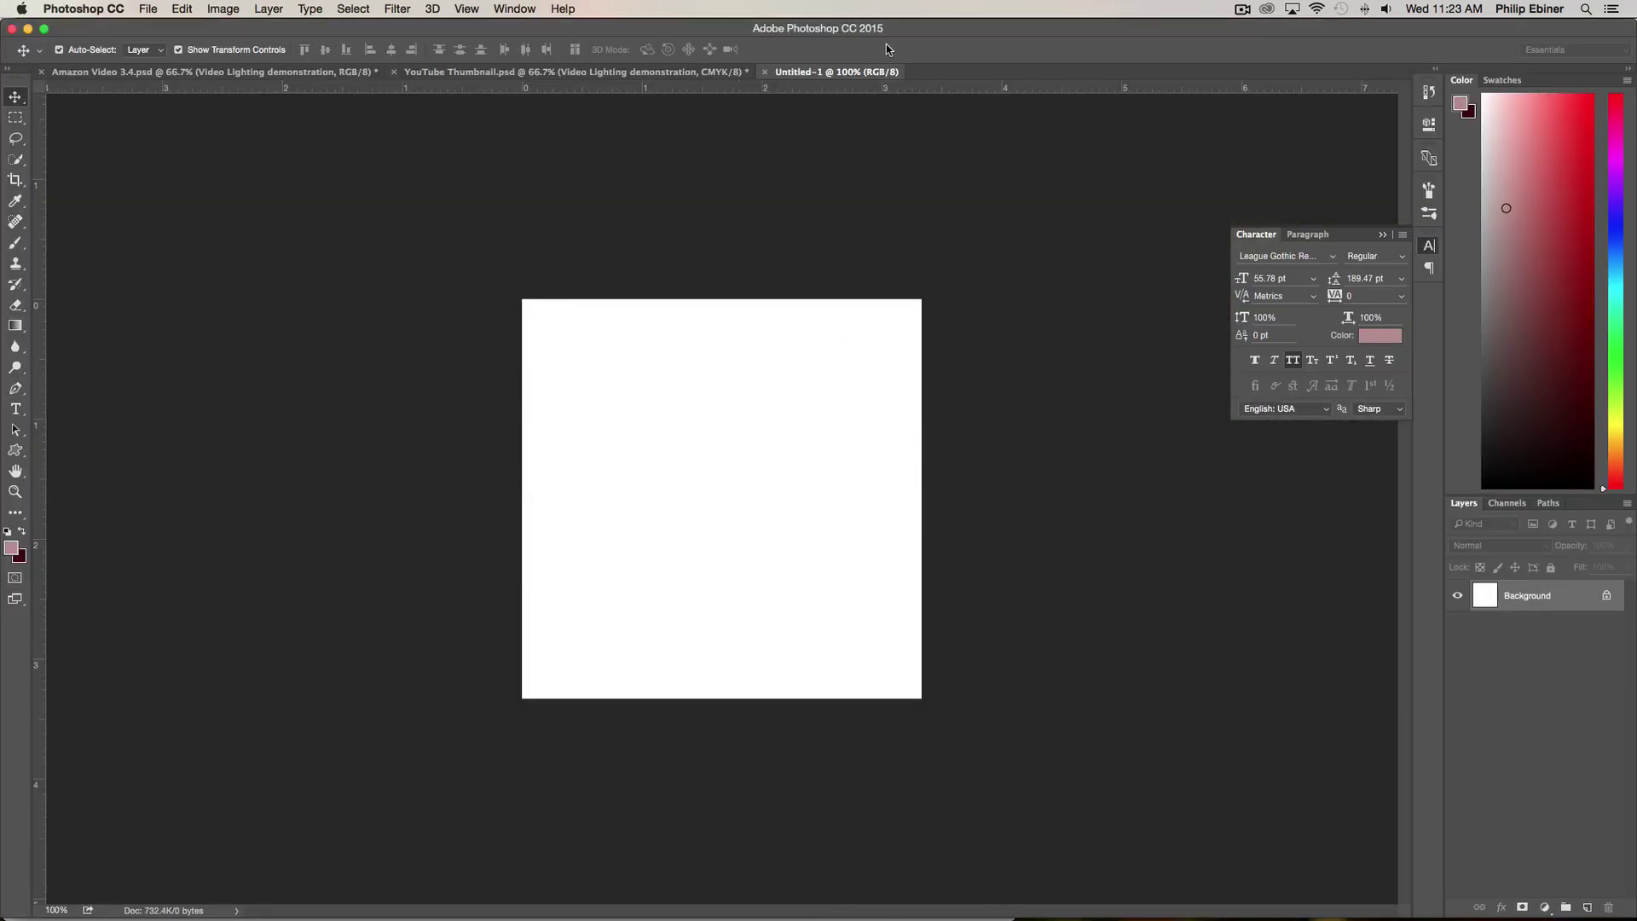
Select the Custom Shape Tool in shape mode and pick the speech bubble shape.
click(16, 451)
click(18, 451)
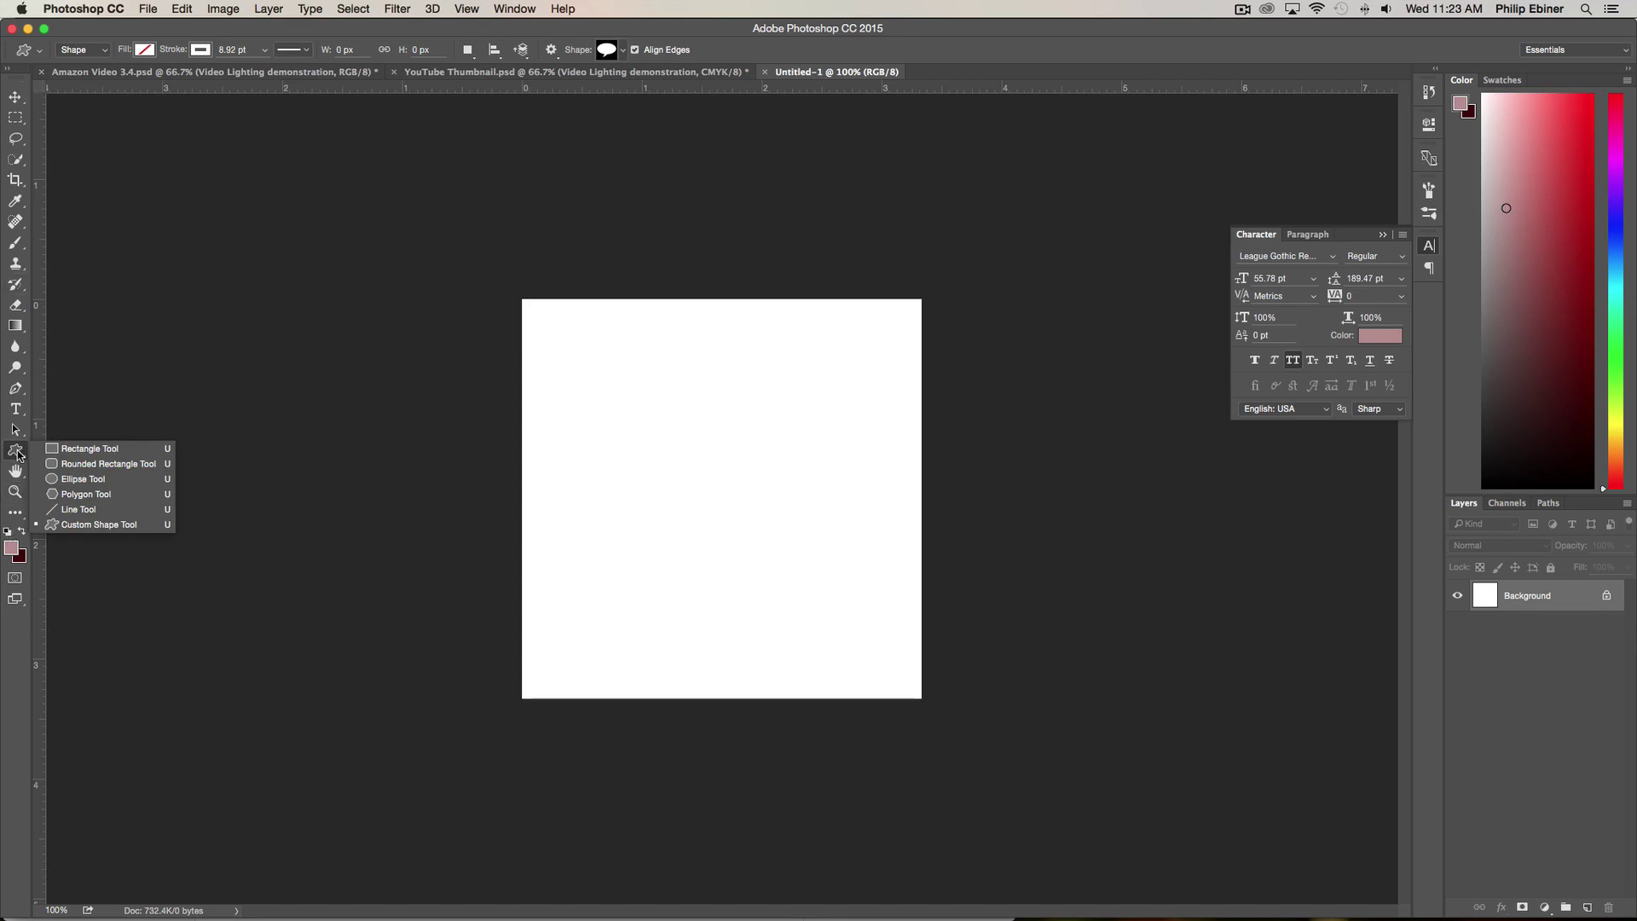
click(18, 454)
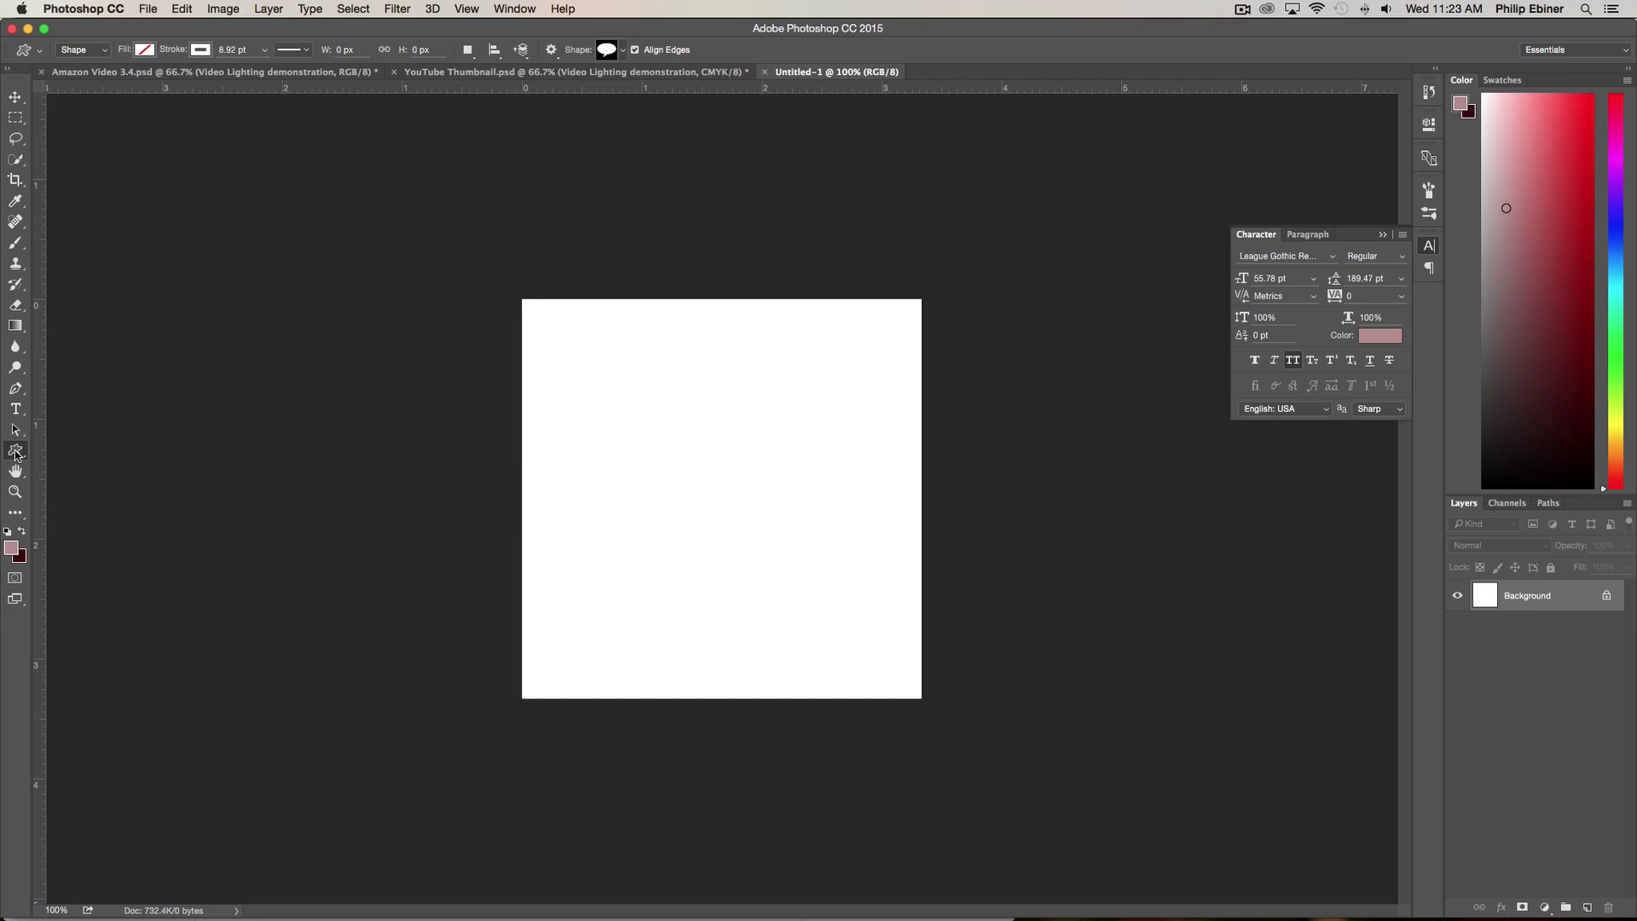
click(17, 455)
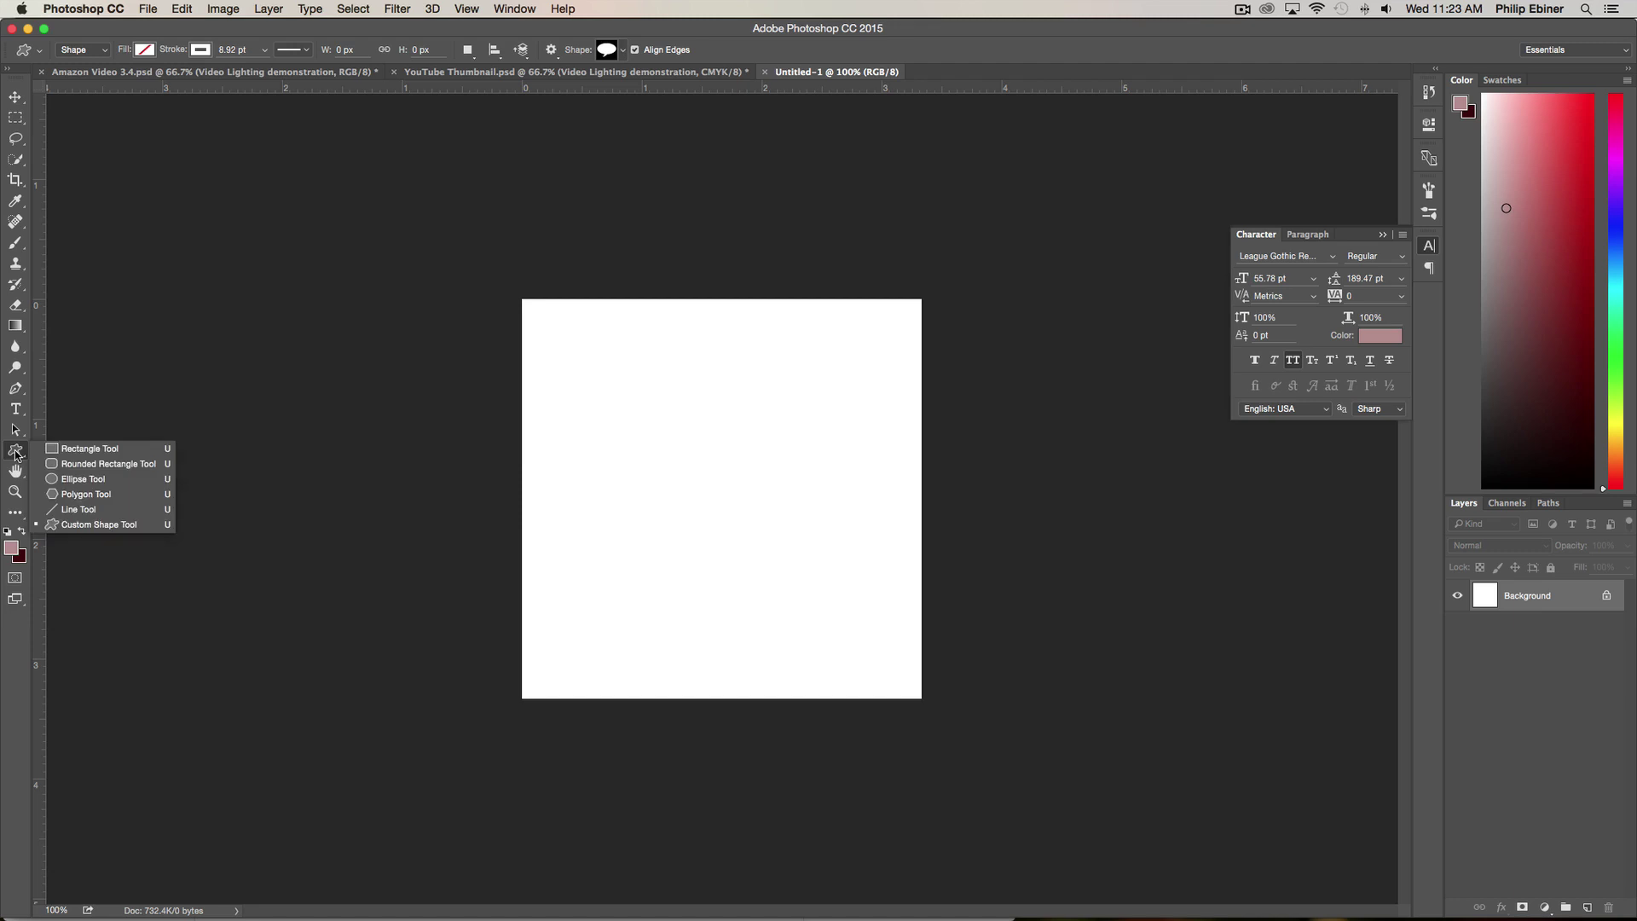
click(80, 521)
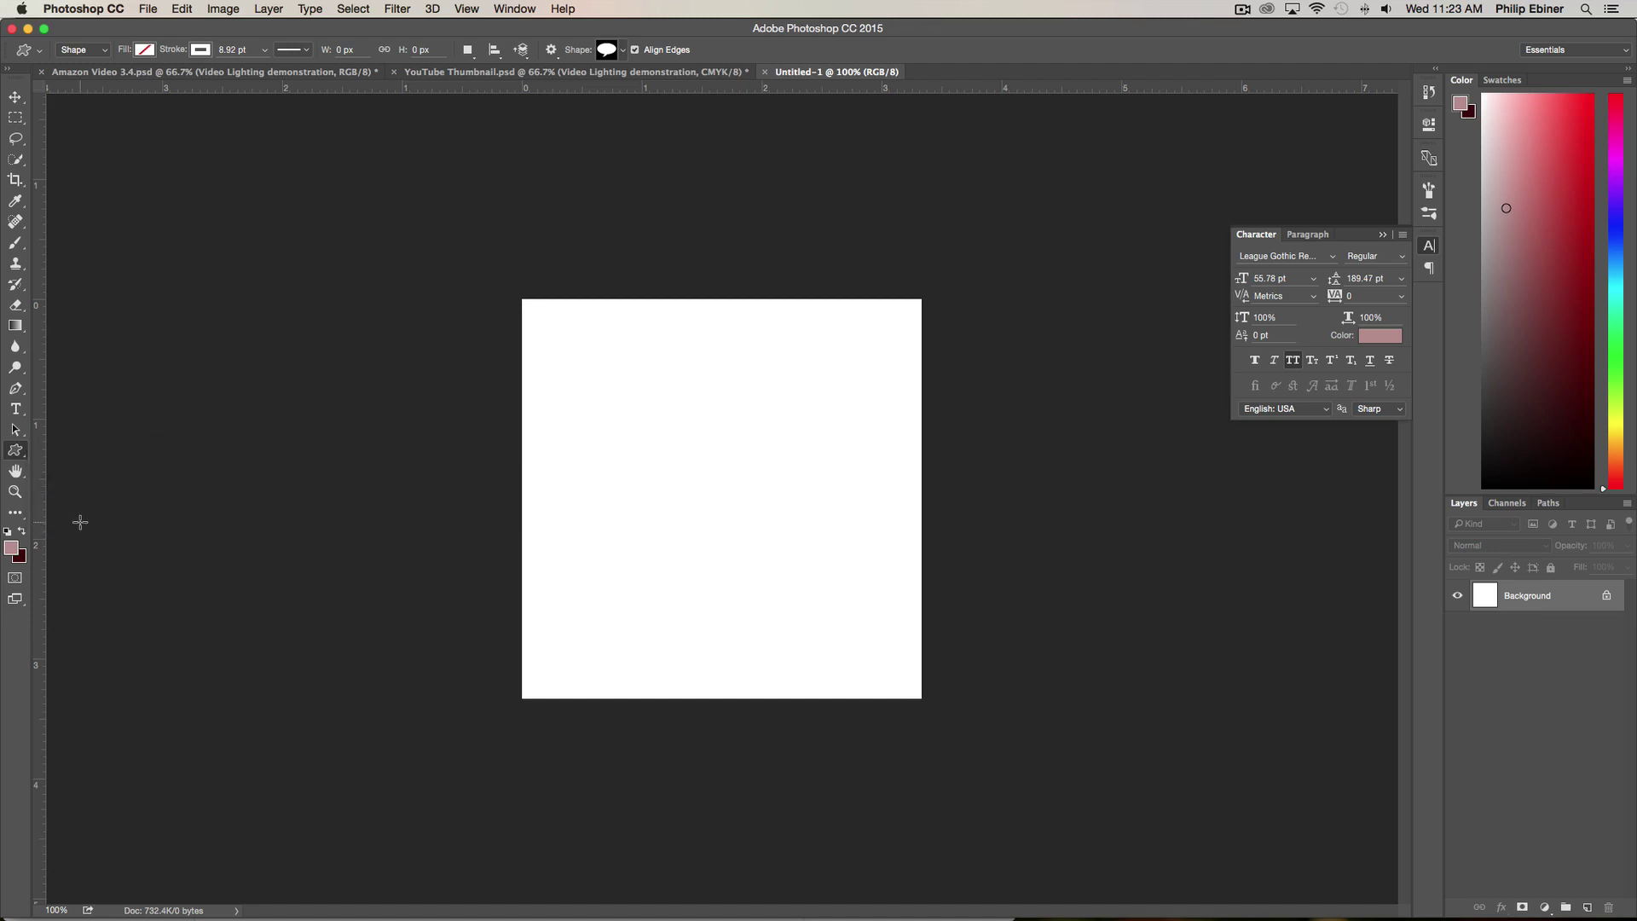
click(625, 51)
scroll(610, 102, down, 4)
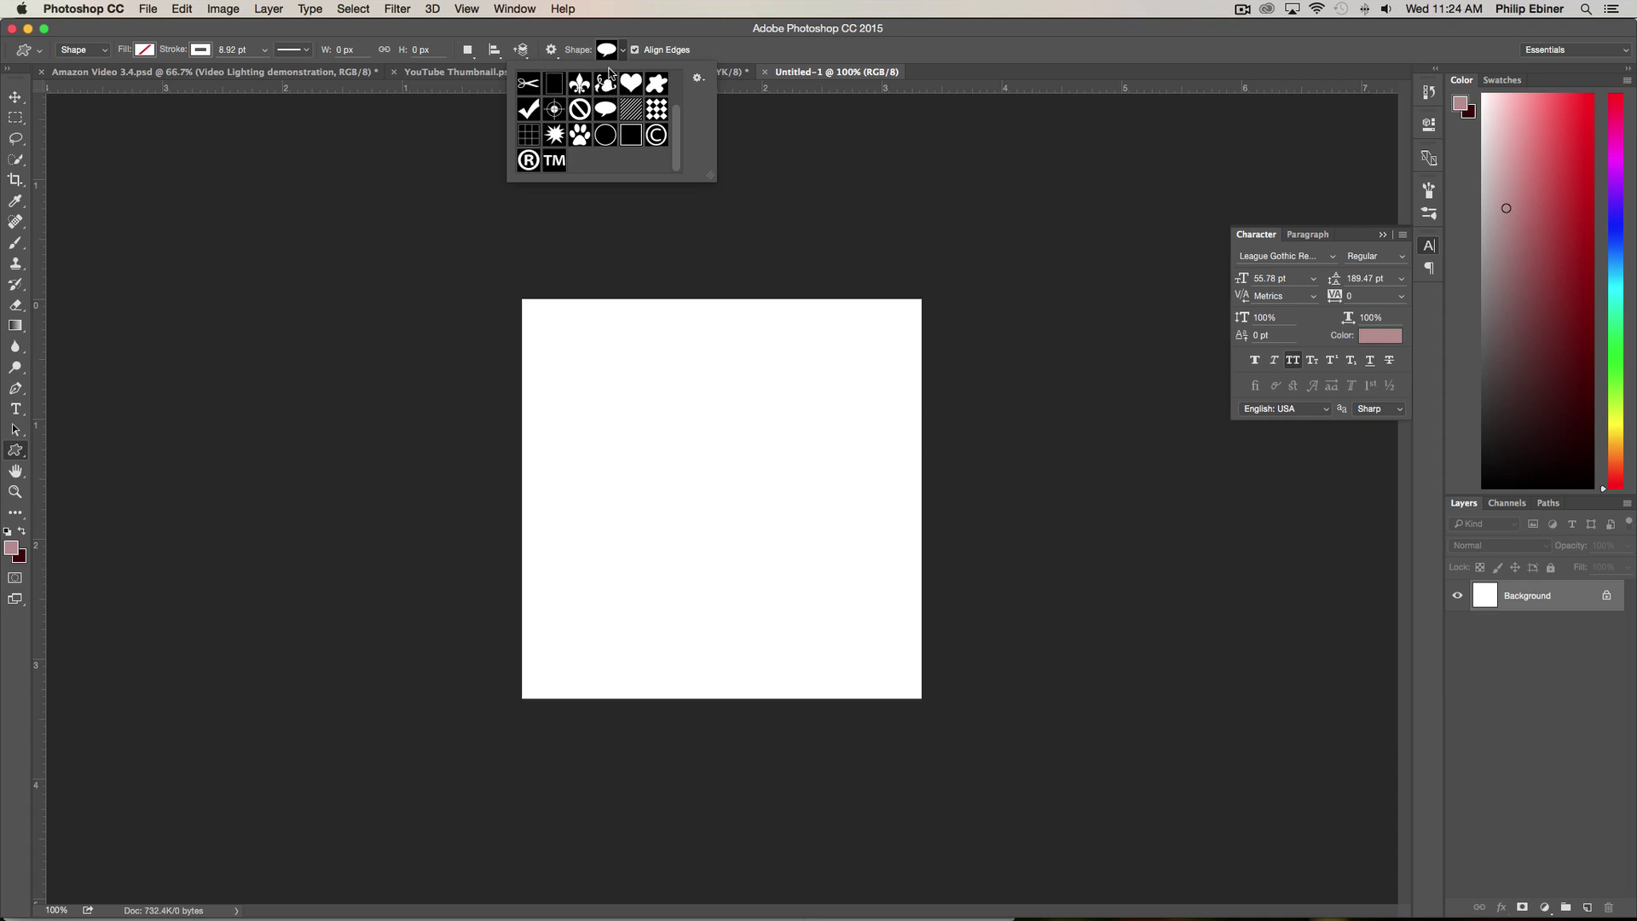
scroll(612, 126, up, 2)
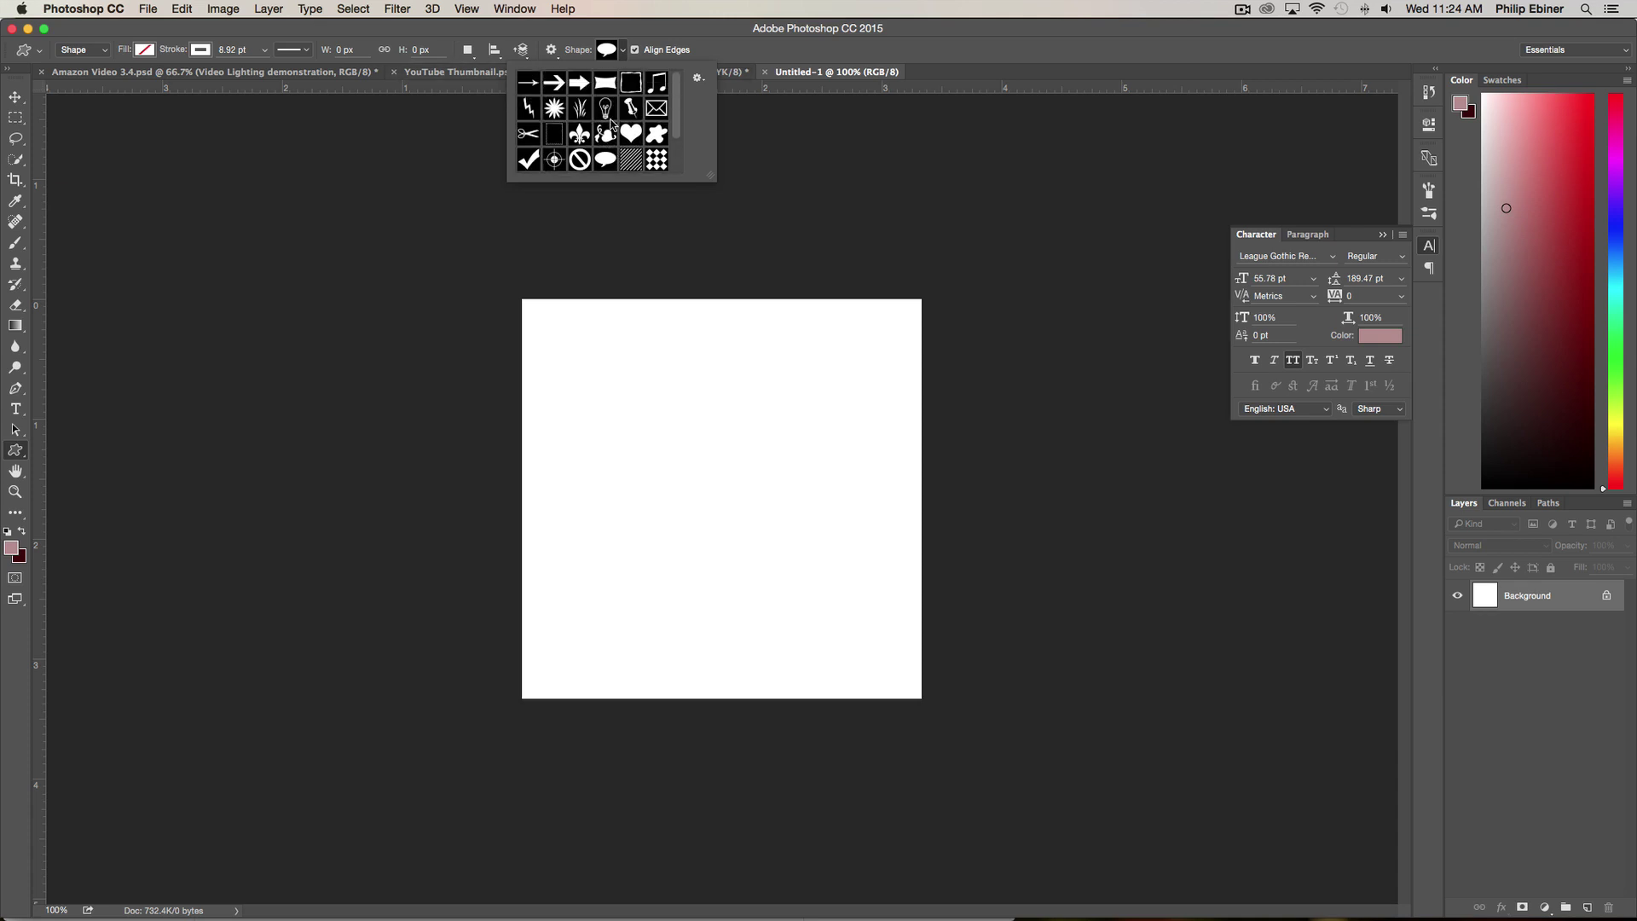
scroll(613, 116, down, 2)
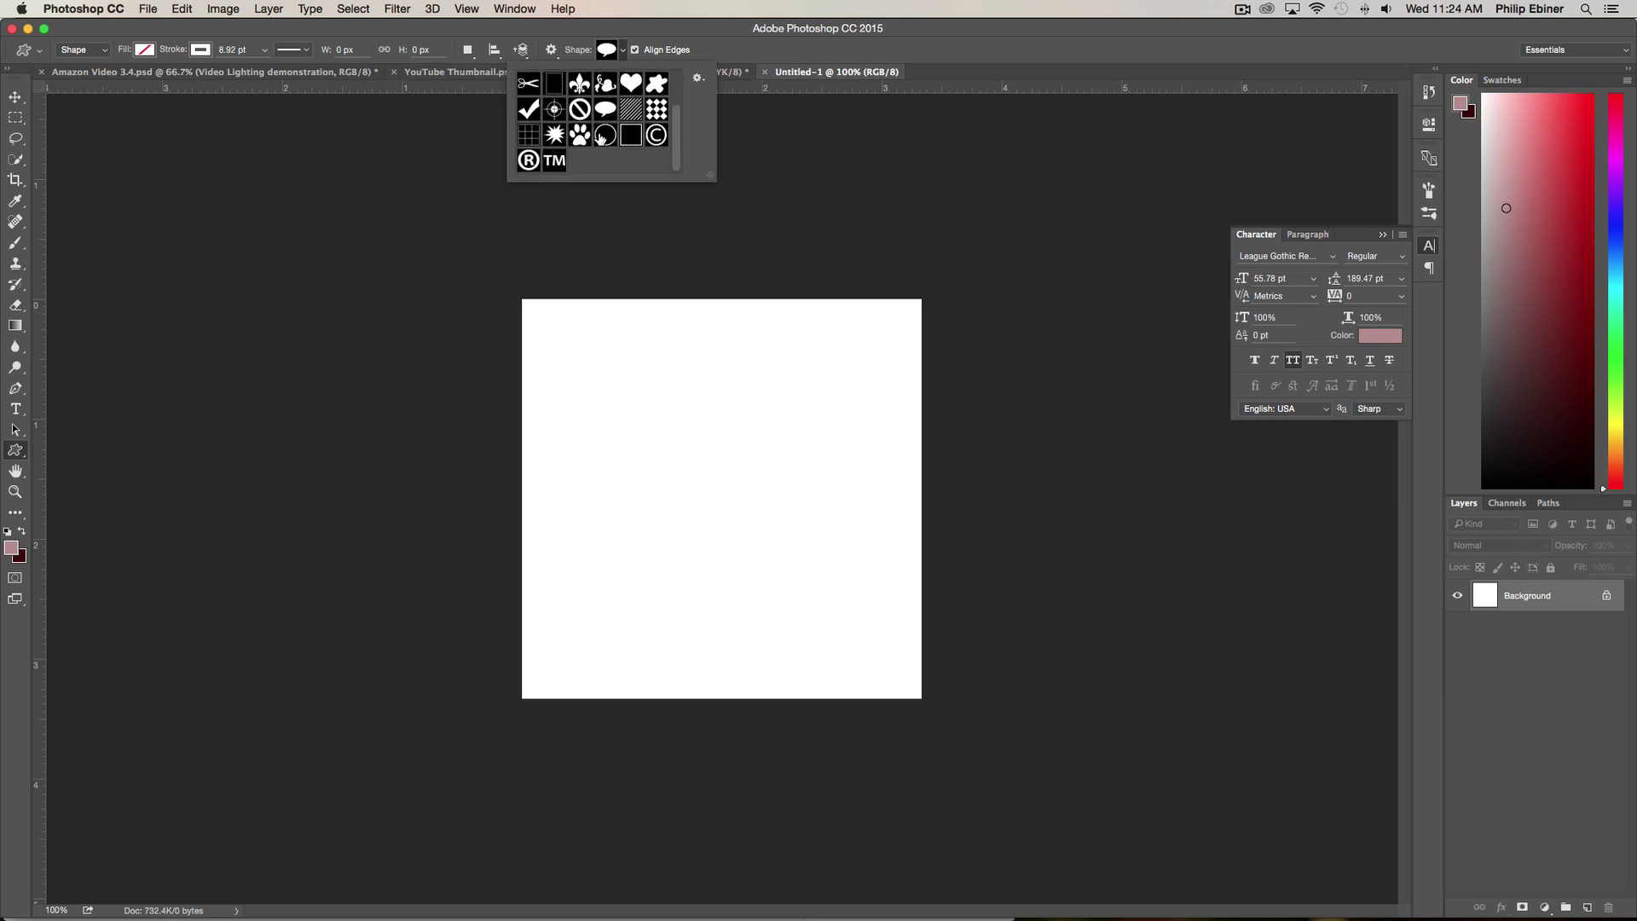
Give the shape no fill and a cyan 11.12 pt stroke.
click(146, 51)
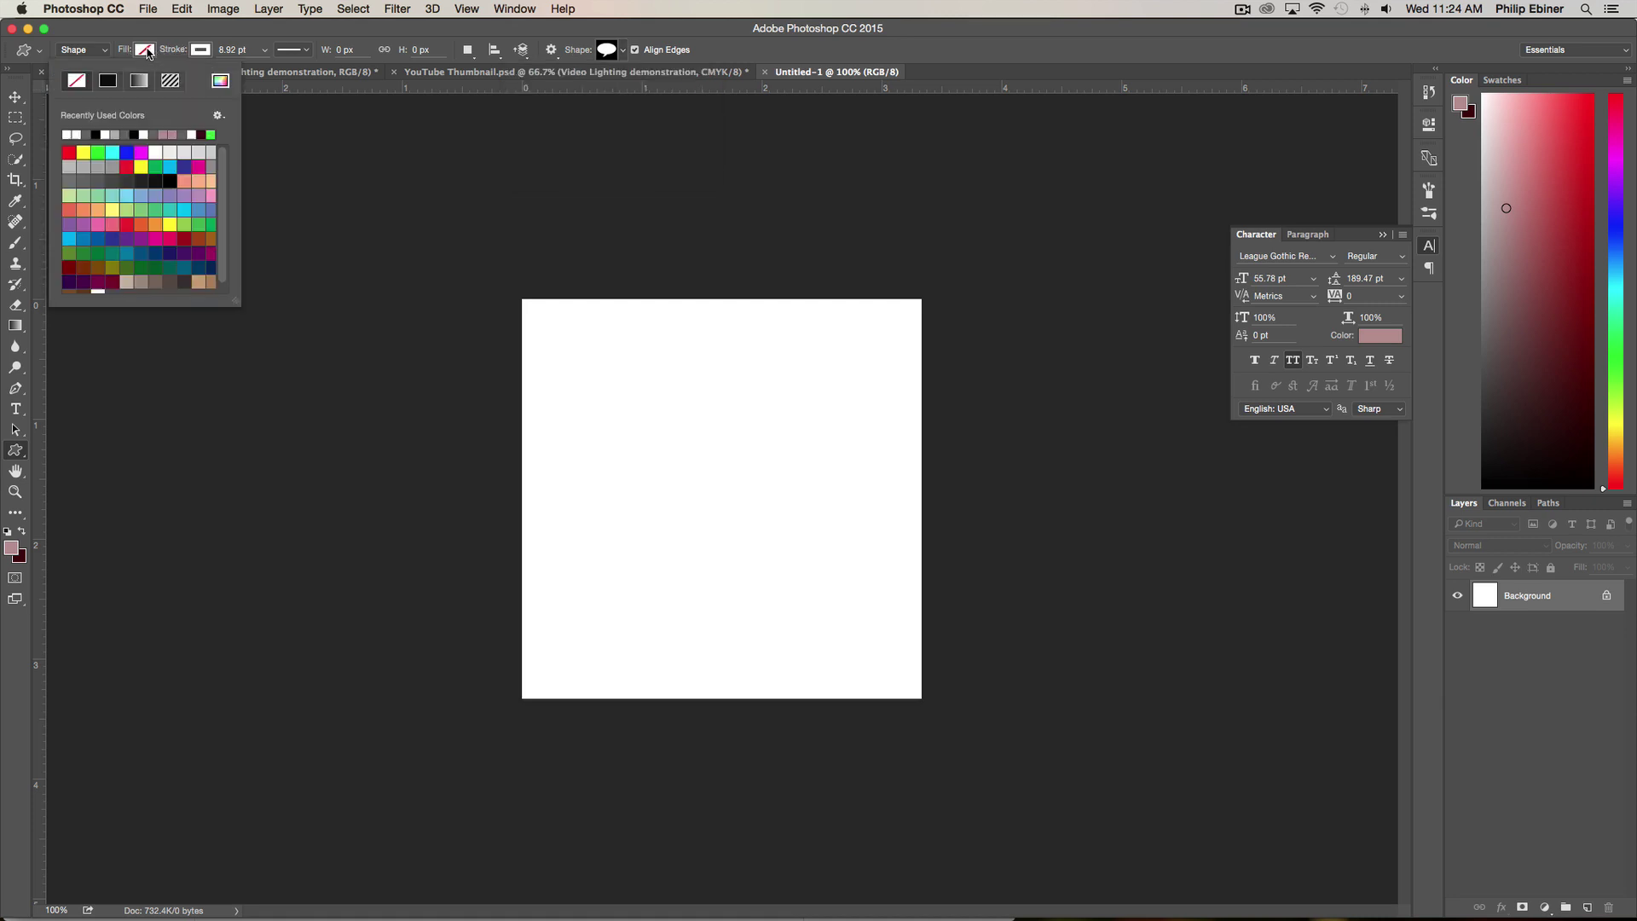
click(200, 49)
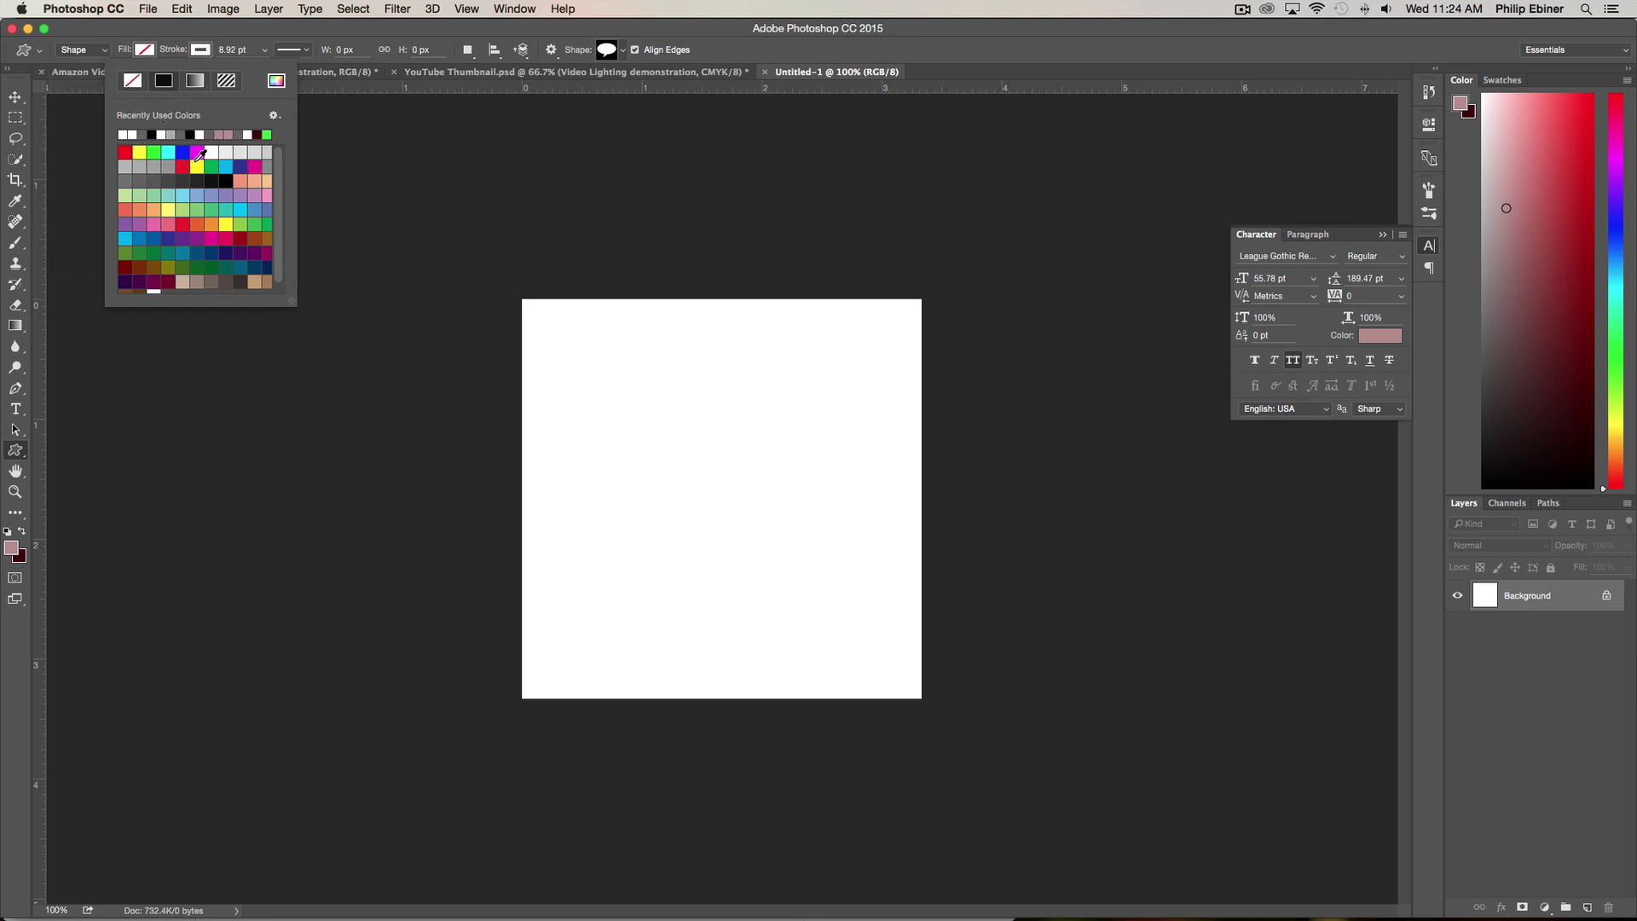
click(168, 152)
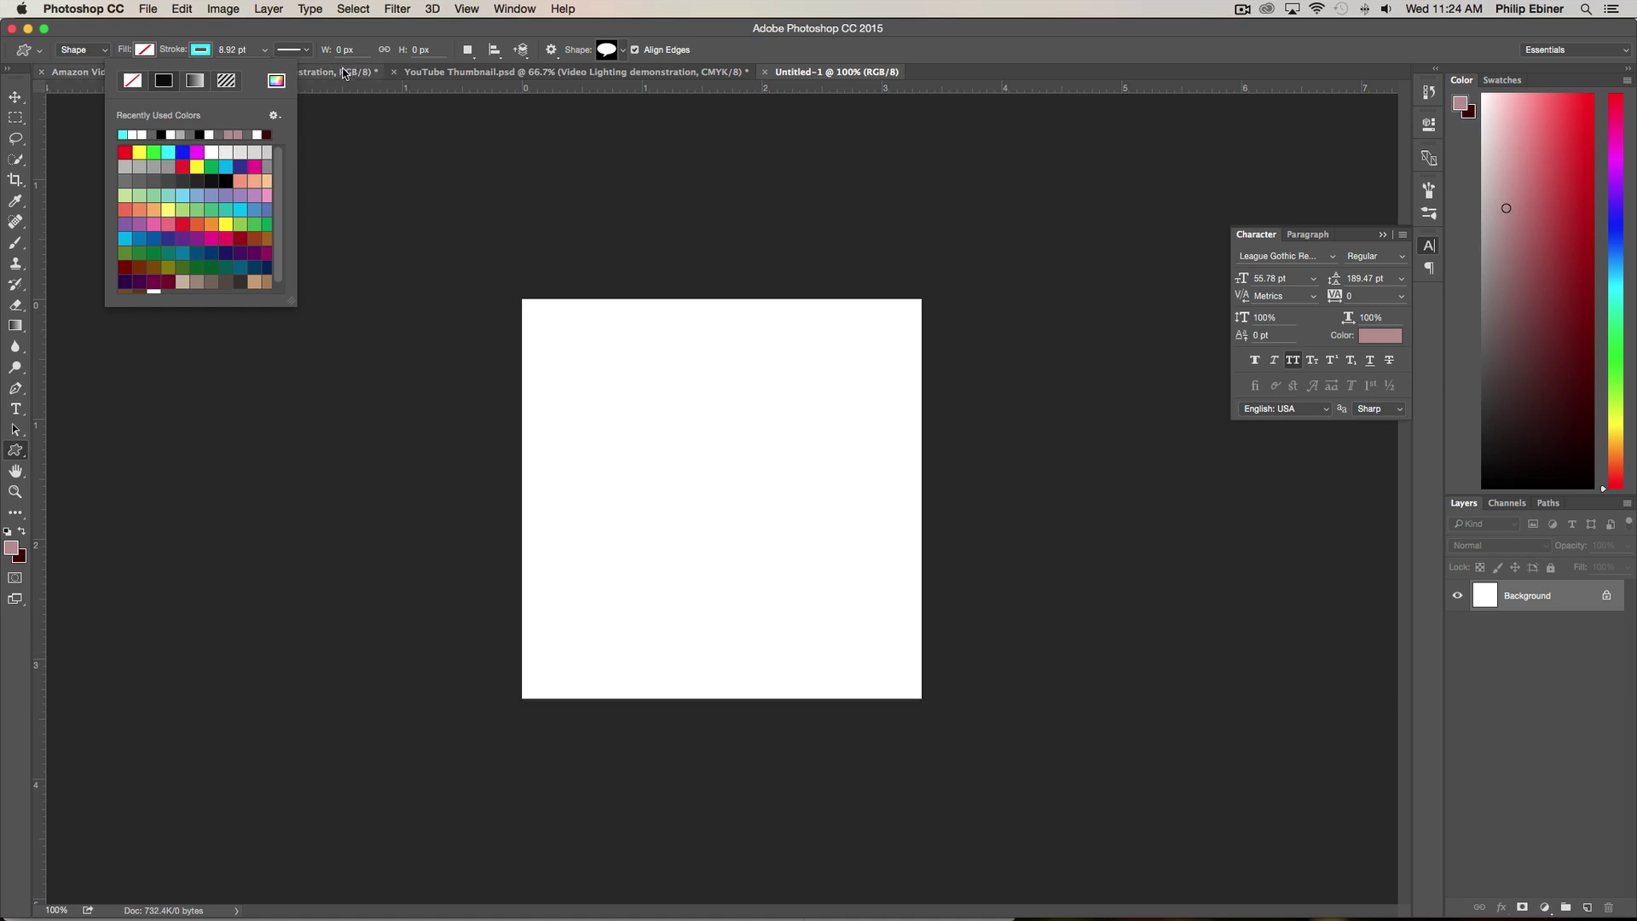
click(253, 41)
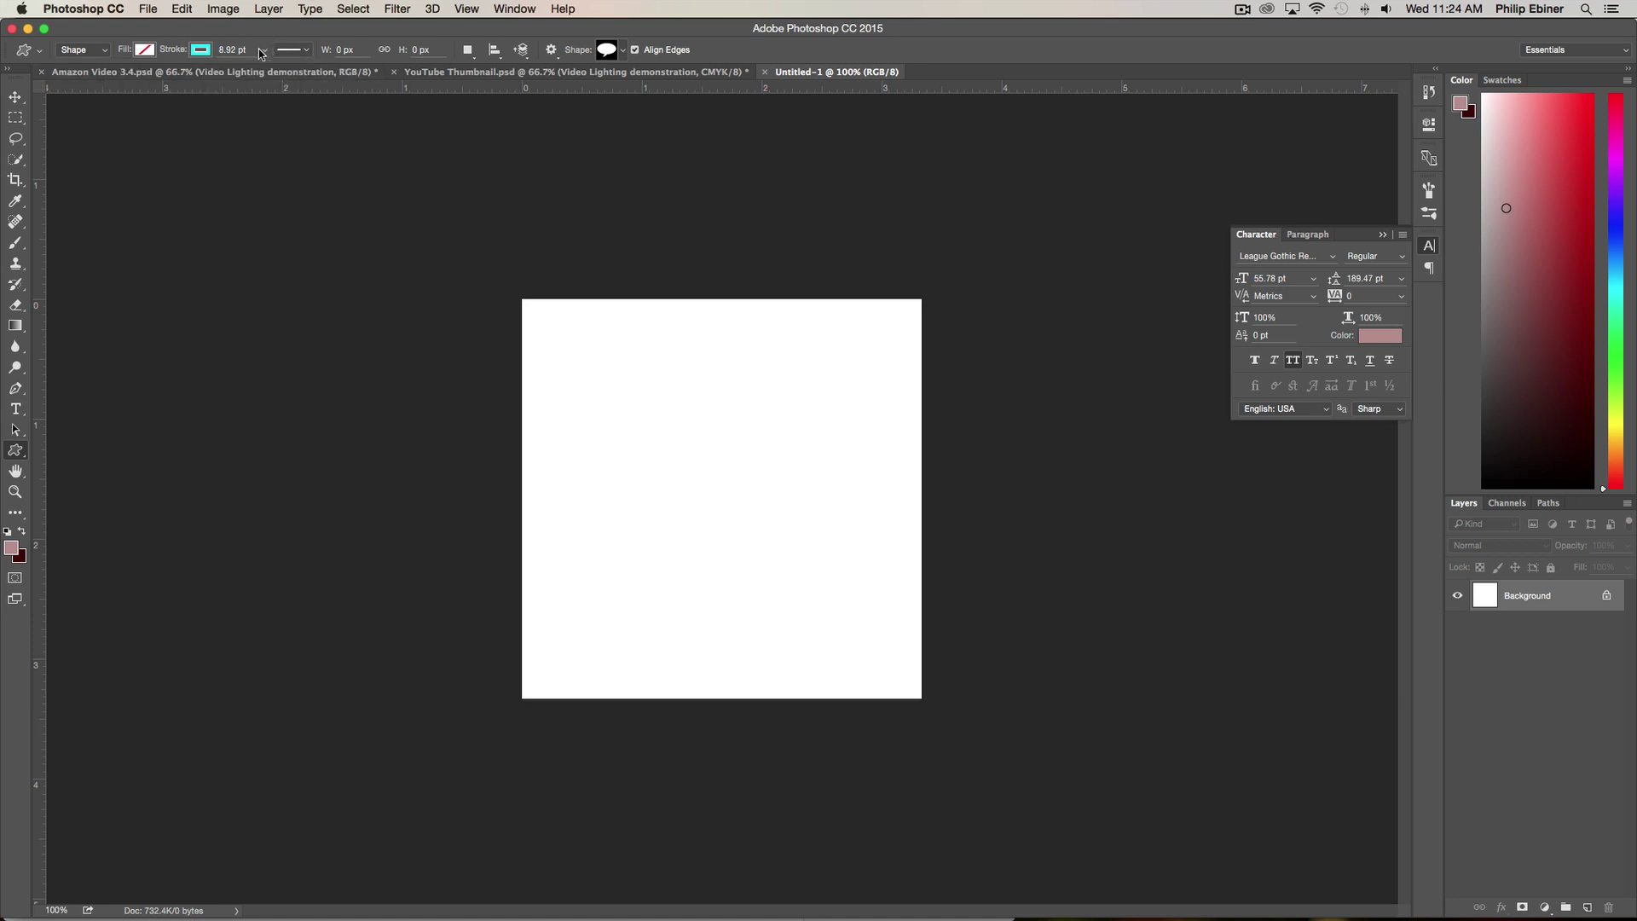
mouse_move(265, 57)
mouse_down()
mouse_move(268, 72)
mouse_move(263, 60)
mouse_up()
Draw the speech bubble across the canvas, then shrink it slightly and move it lower.
mouse_move(572, 361)
mouse_down()
mouse_move(928, 705)
mouse_move(877, 644)
mouse_move(887, 625)
mouse_up()
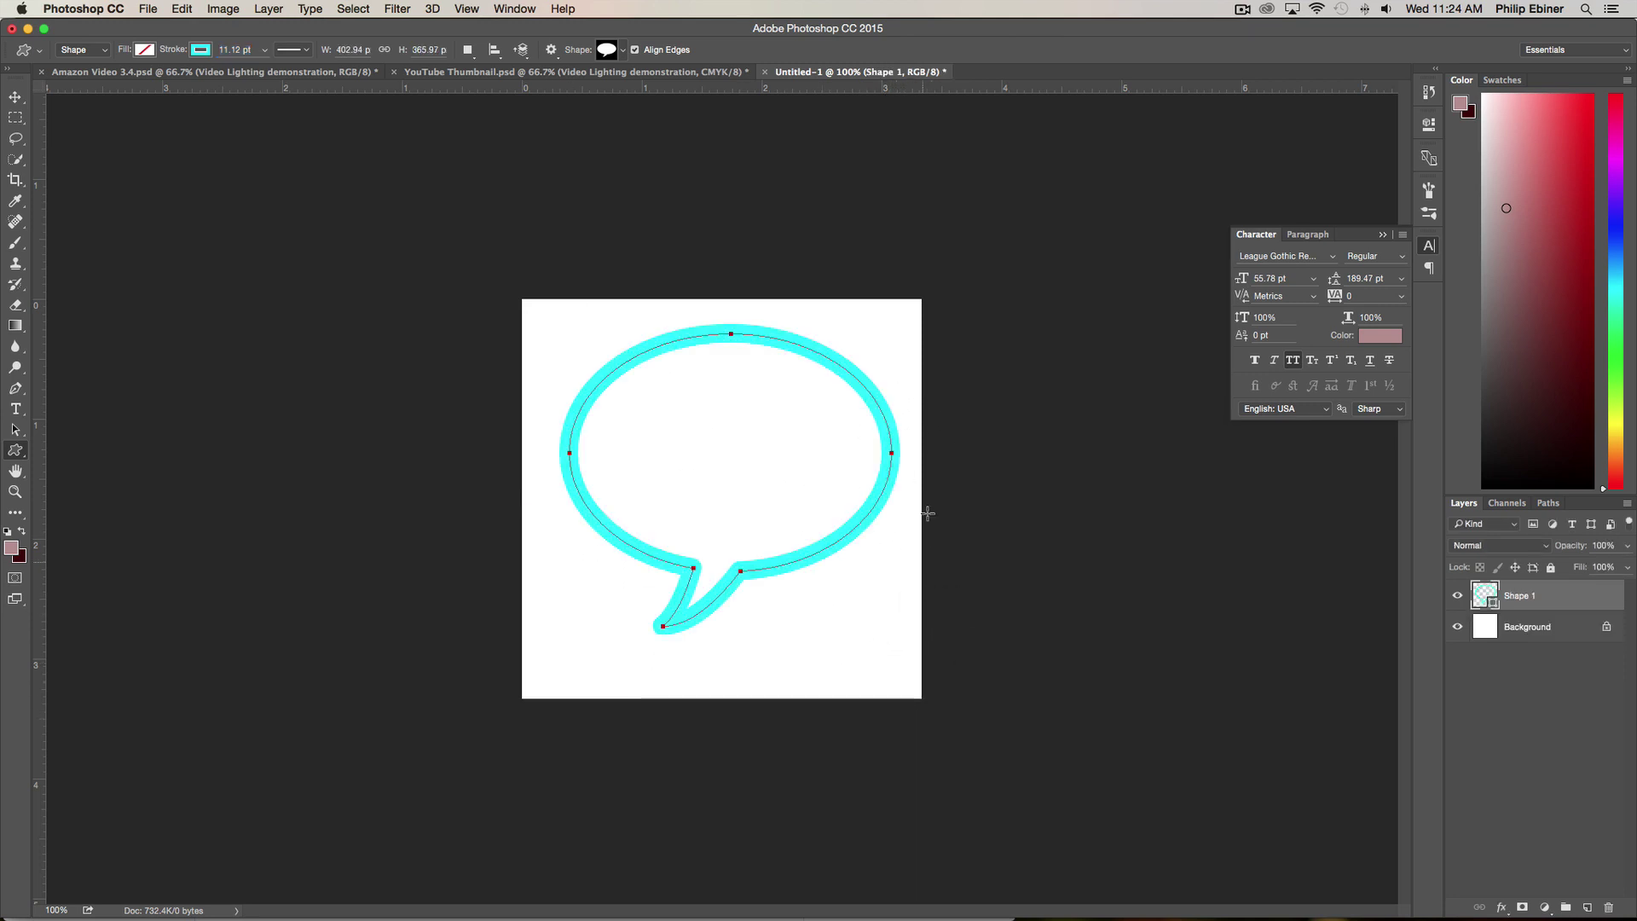
click(16, 98)
drag(905, 324, 904, 334)
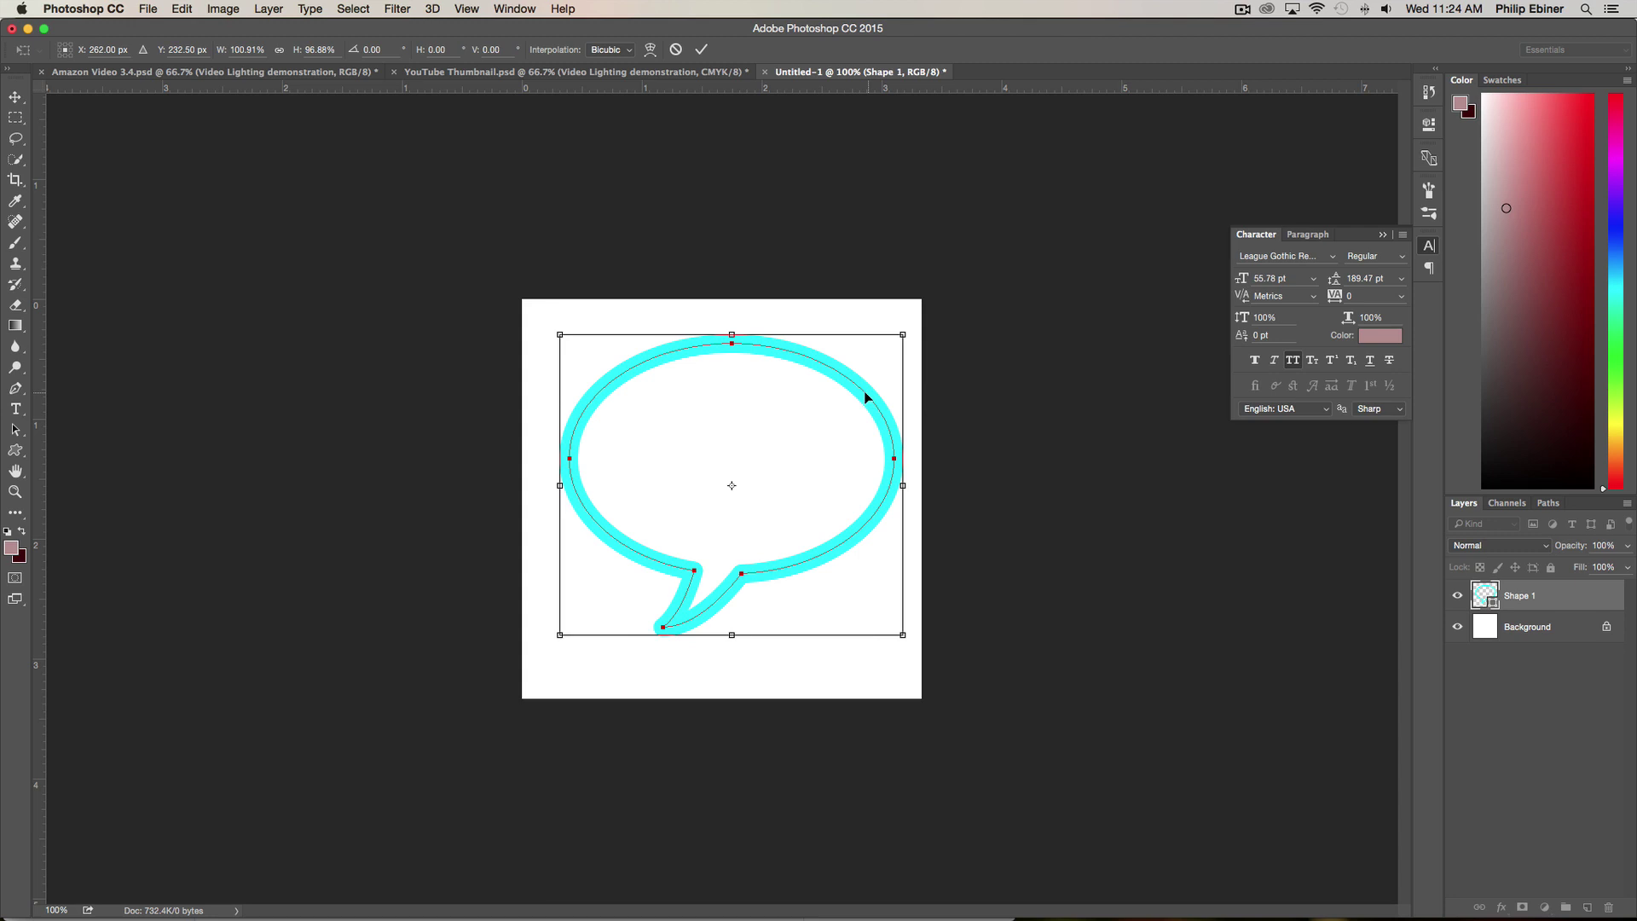
drag(866, 396, 859, 420)
key(Return)
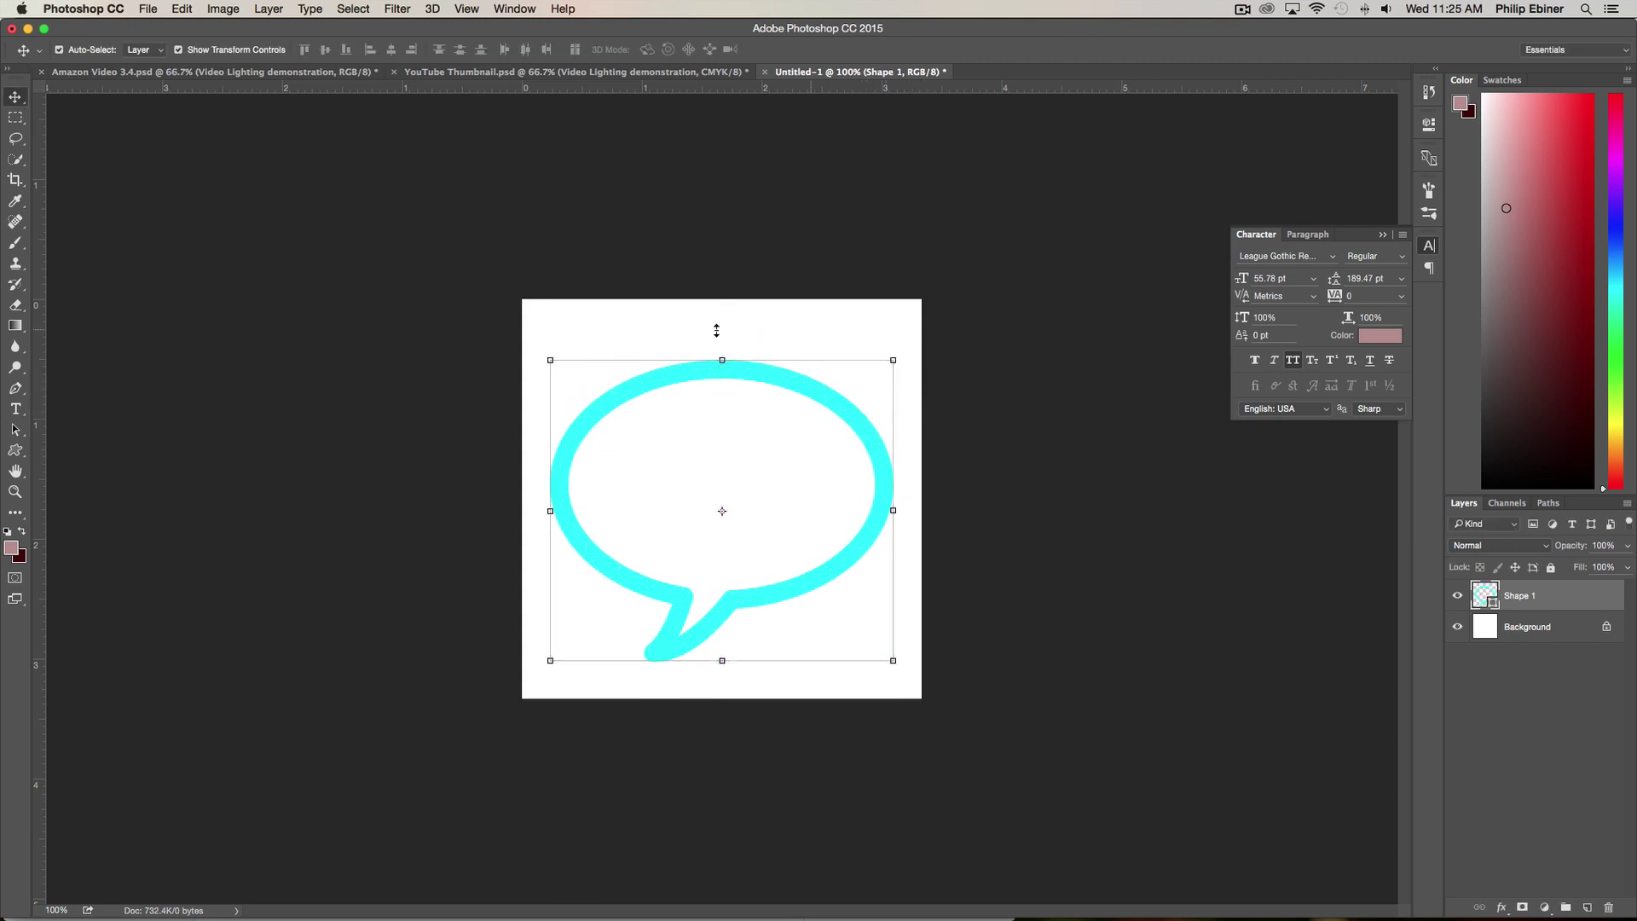
Flip the bubble horizontally so its tail points right.
click(223, 9)
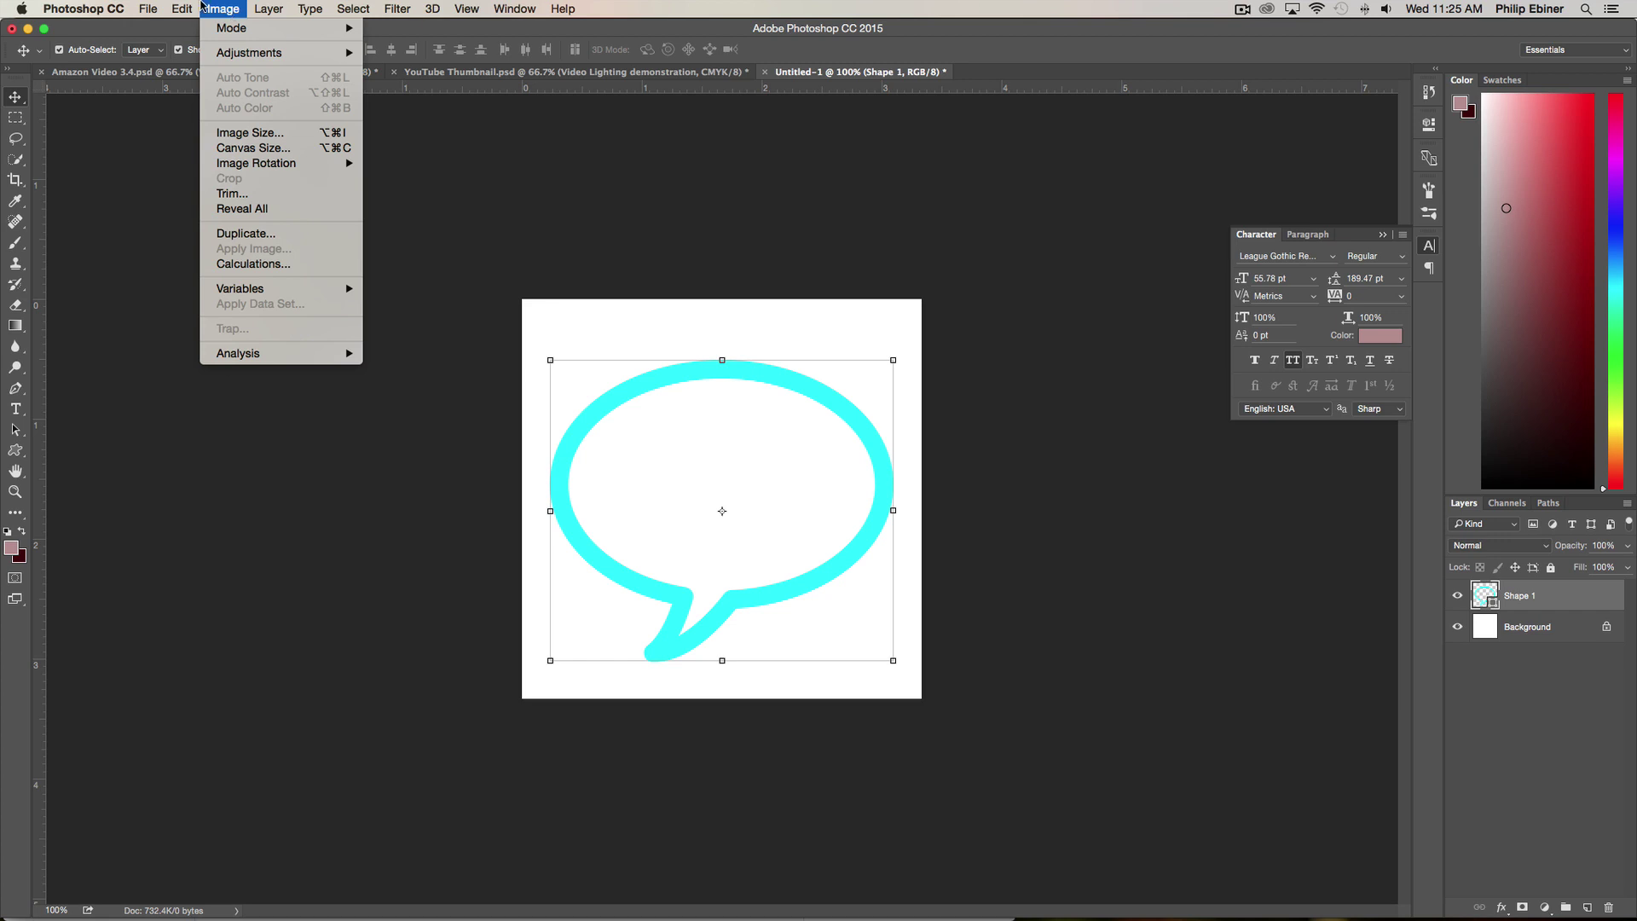
mouse_move(297, 350)
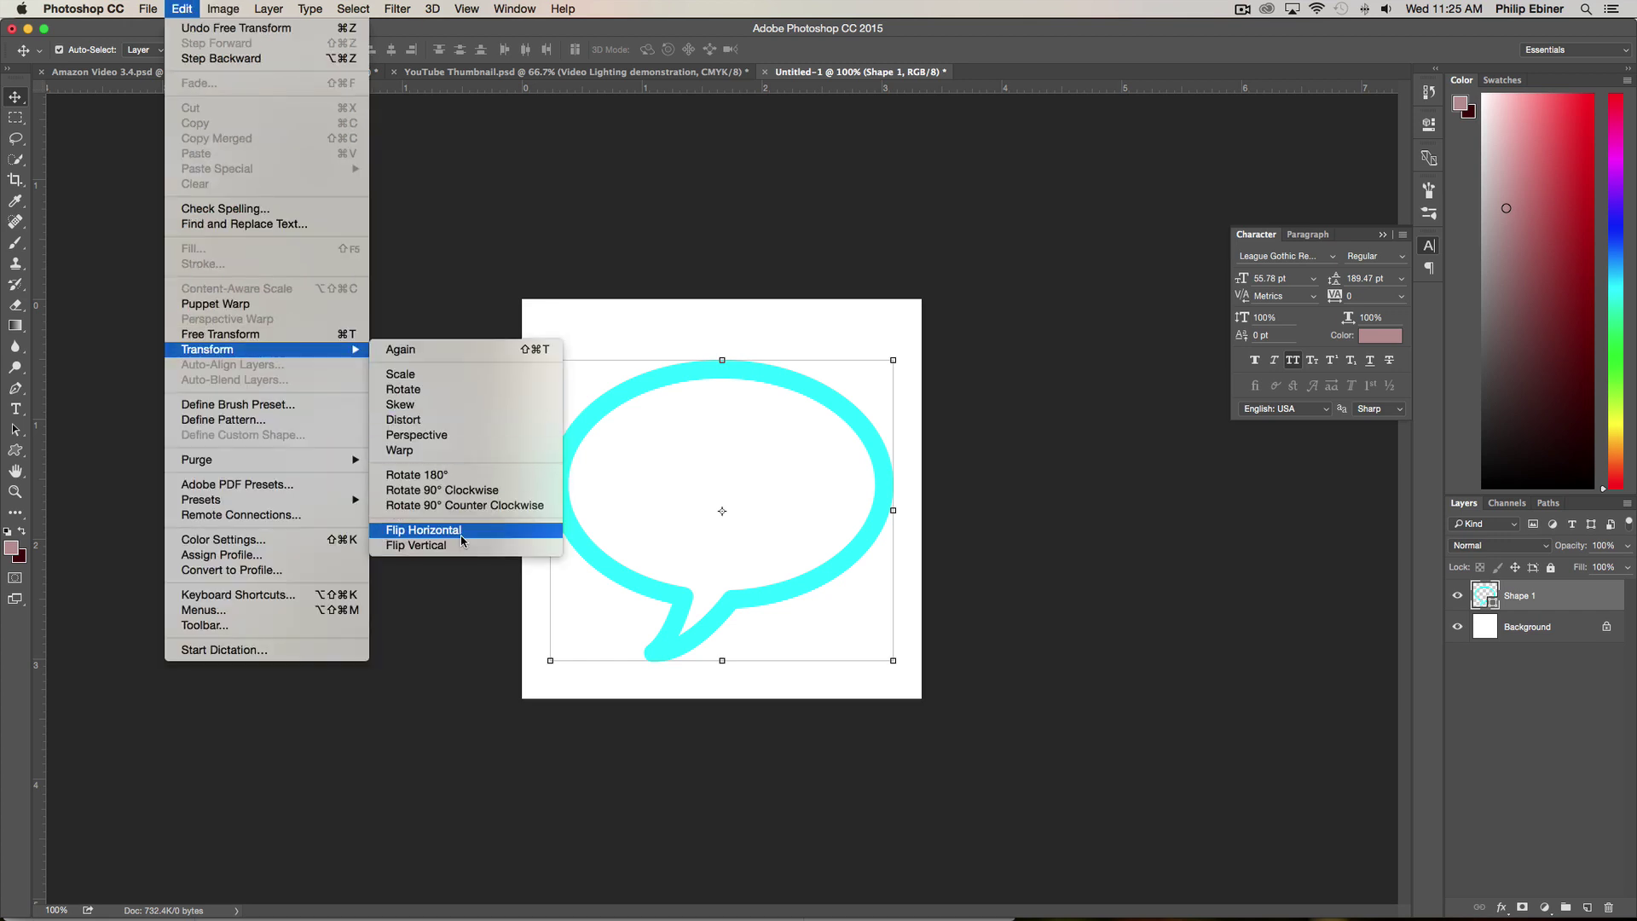
click(463, 534)
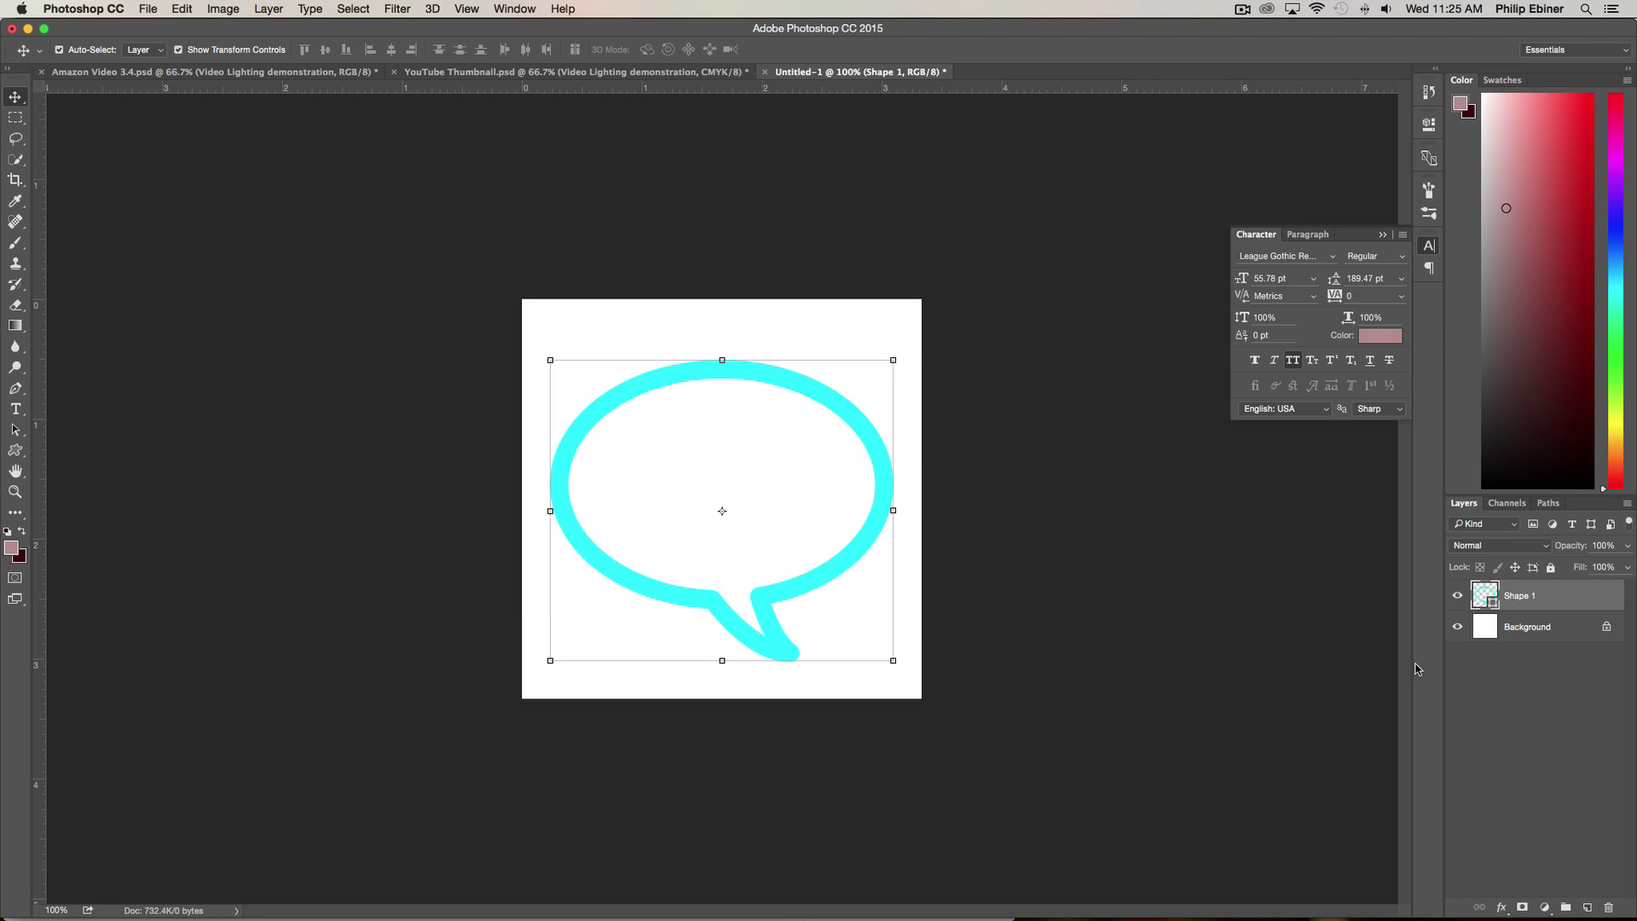
Hide the white Background layer and reselect the Shape 1 layer.
click(1457, 628)
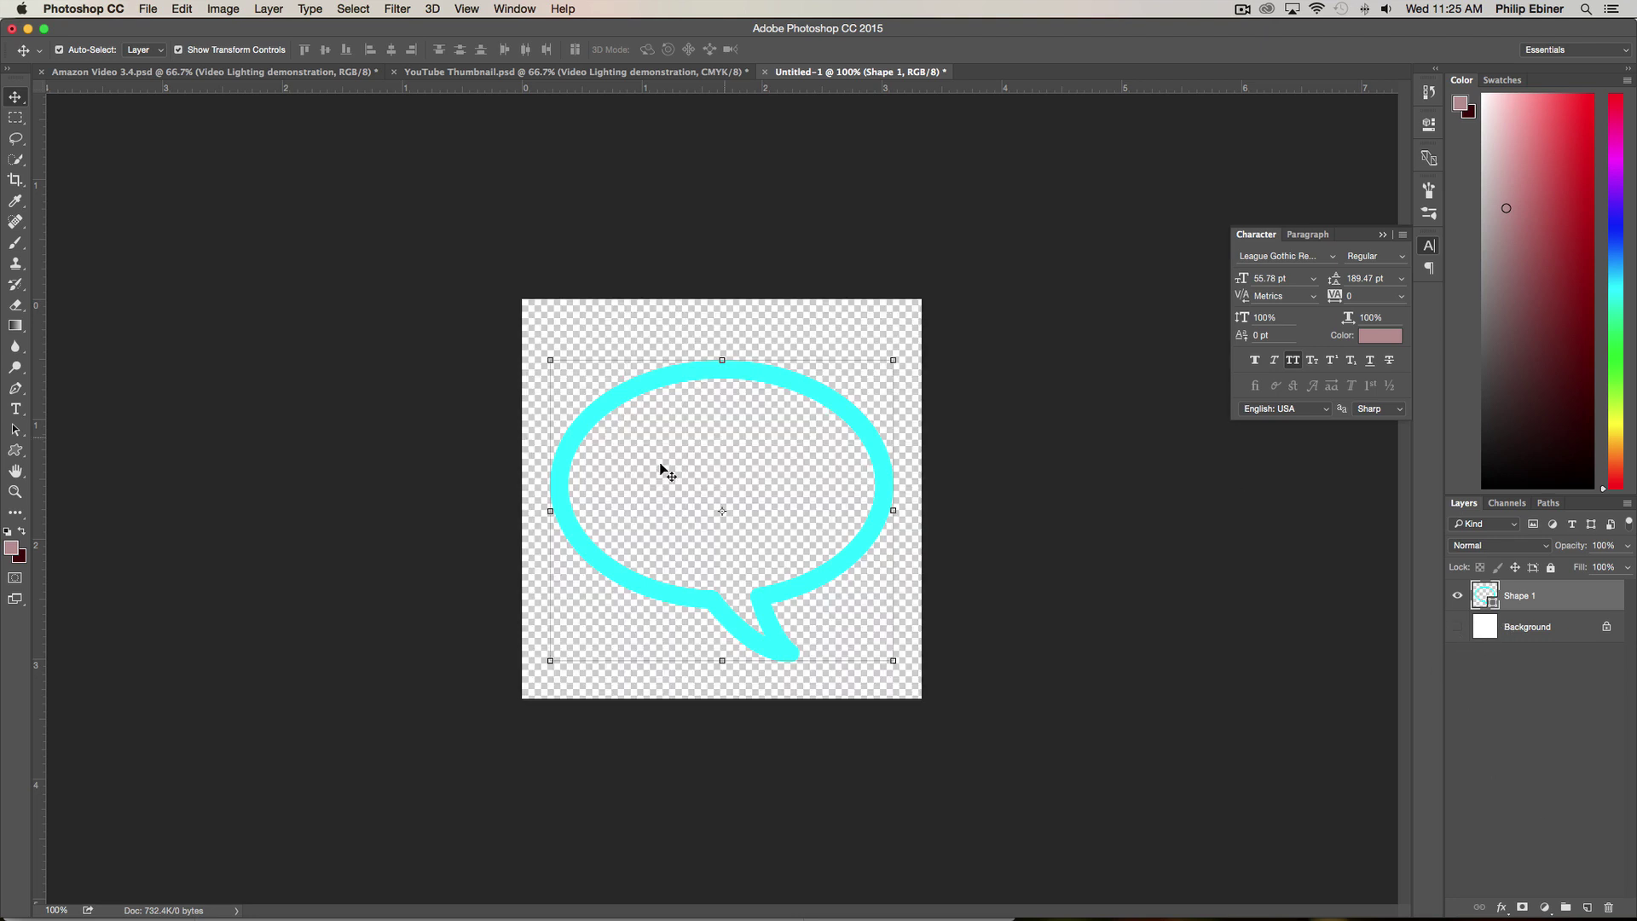
click(966, 426)
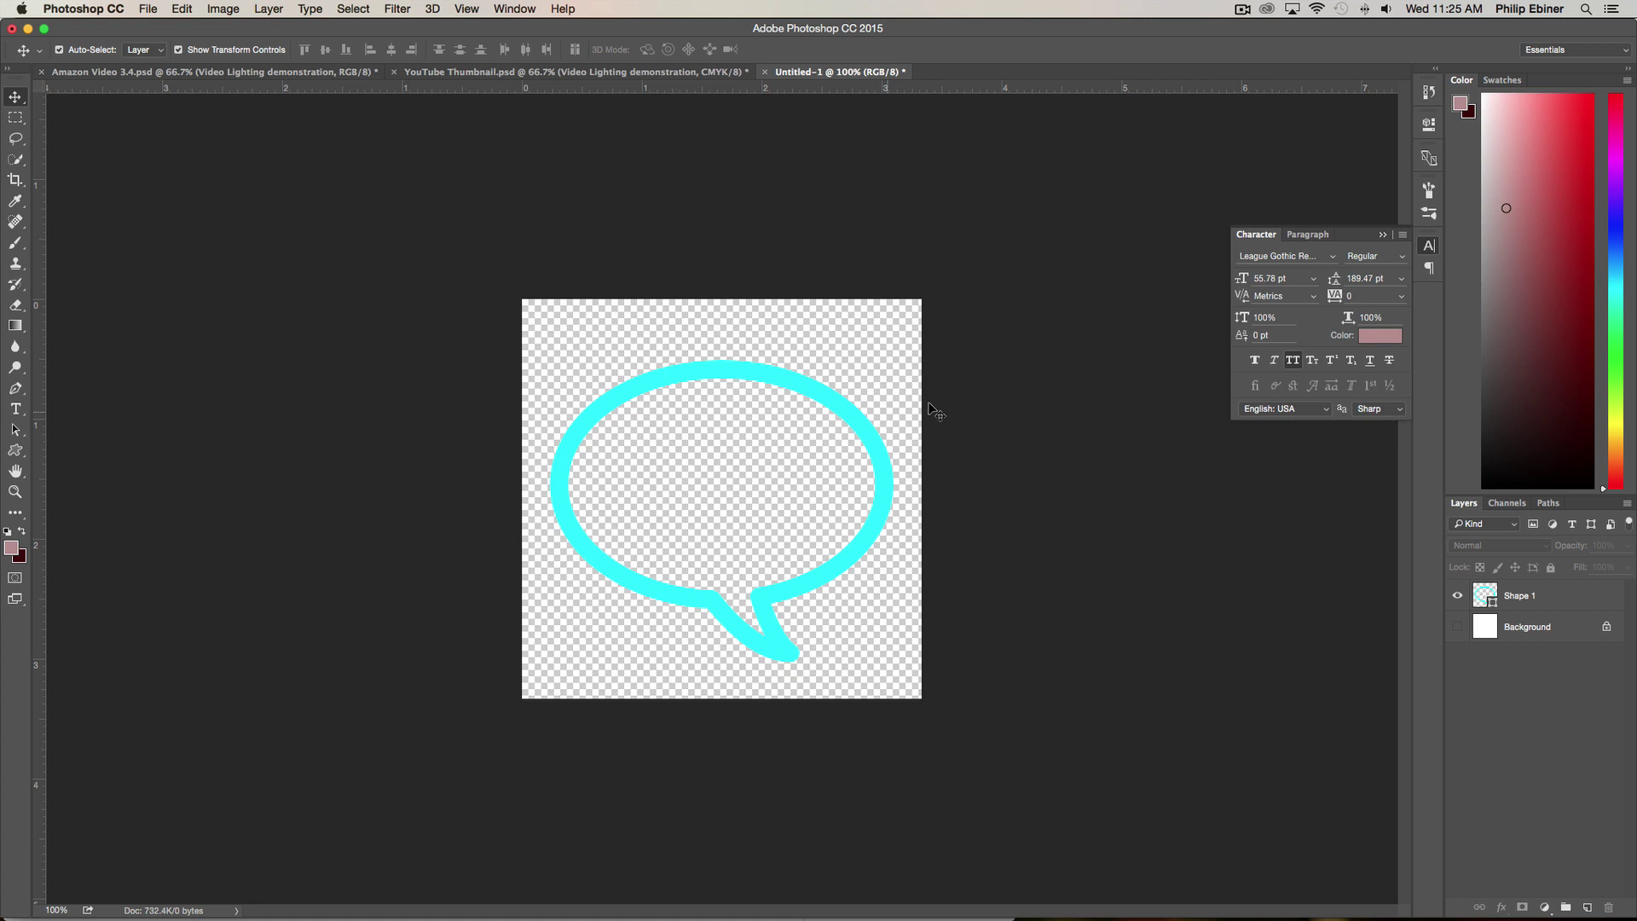
click(729, 377)
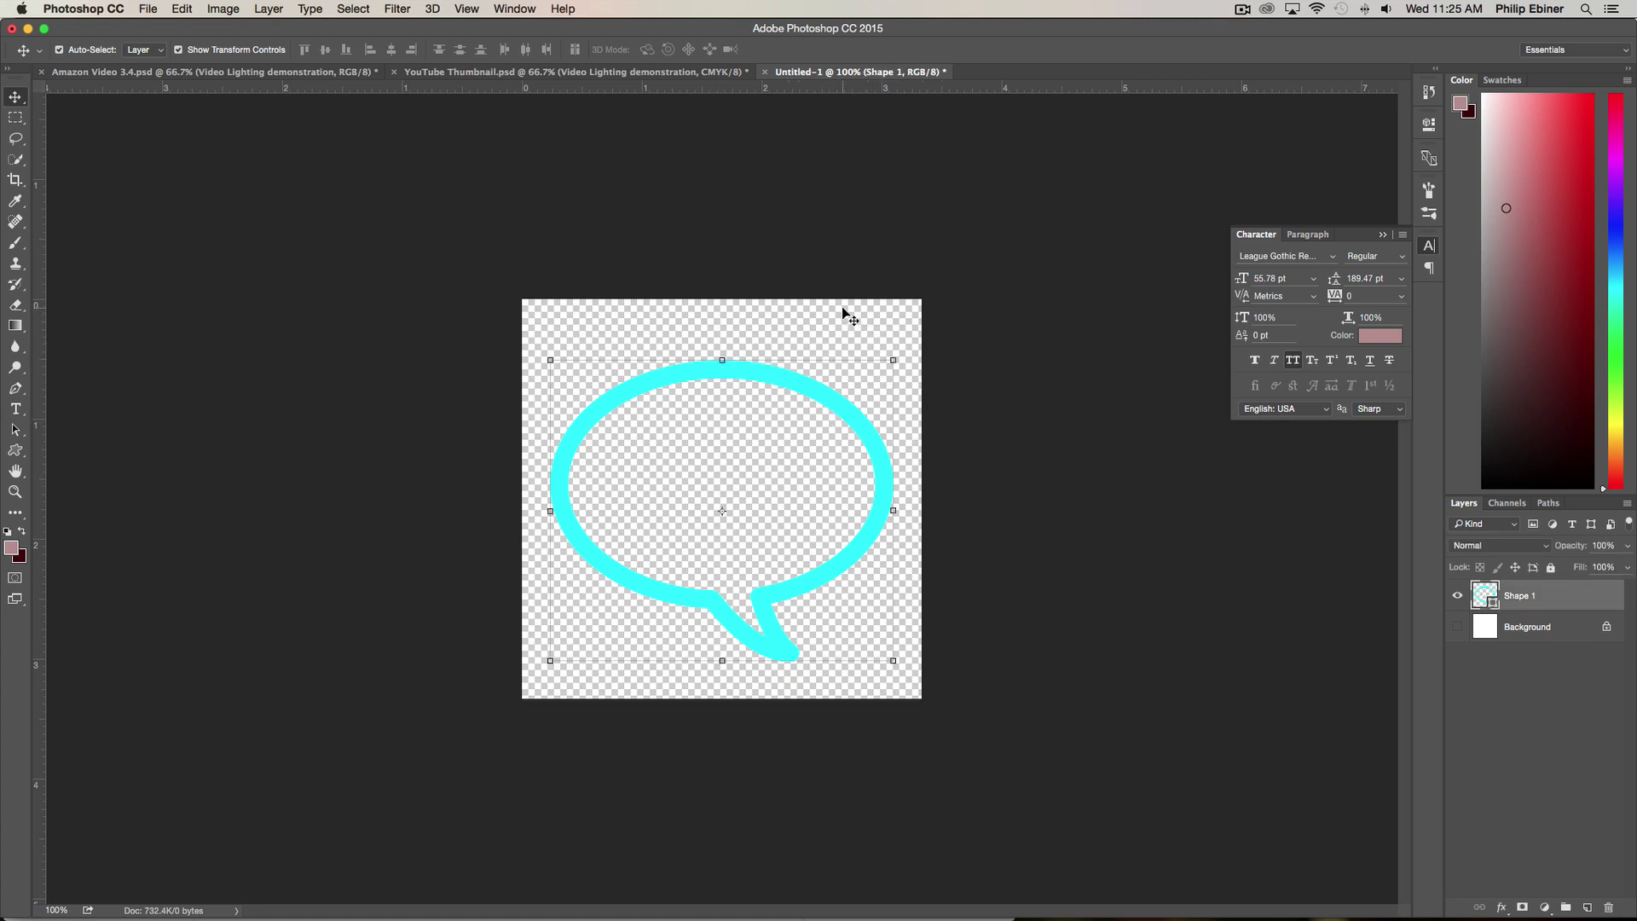
Save the document as 'speech bubble' PSD on the Desktop.
key(super)
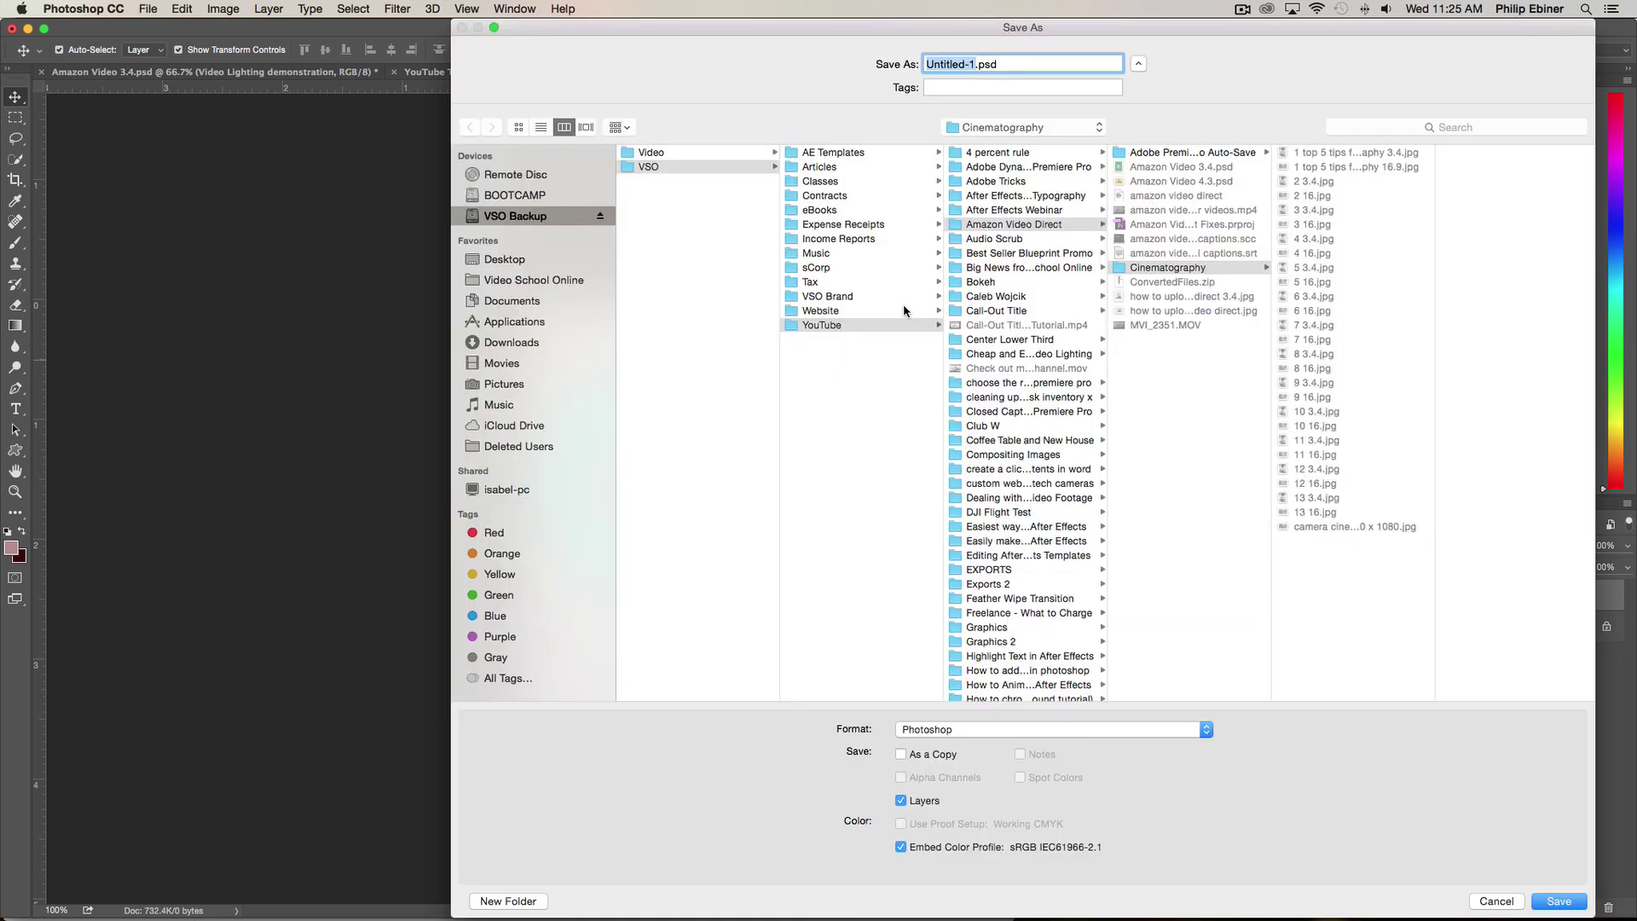
text(speech bubble)
click(511, 261)
key(Return)
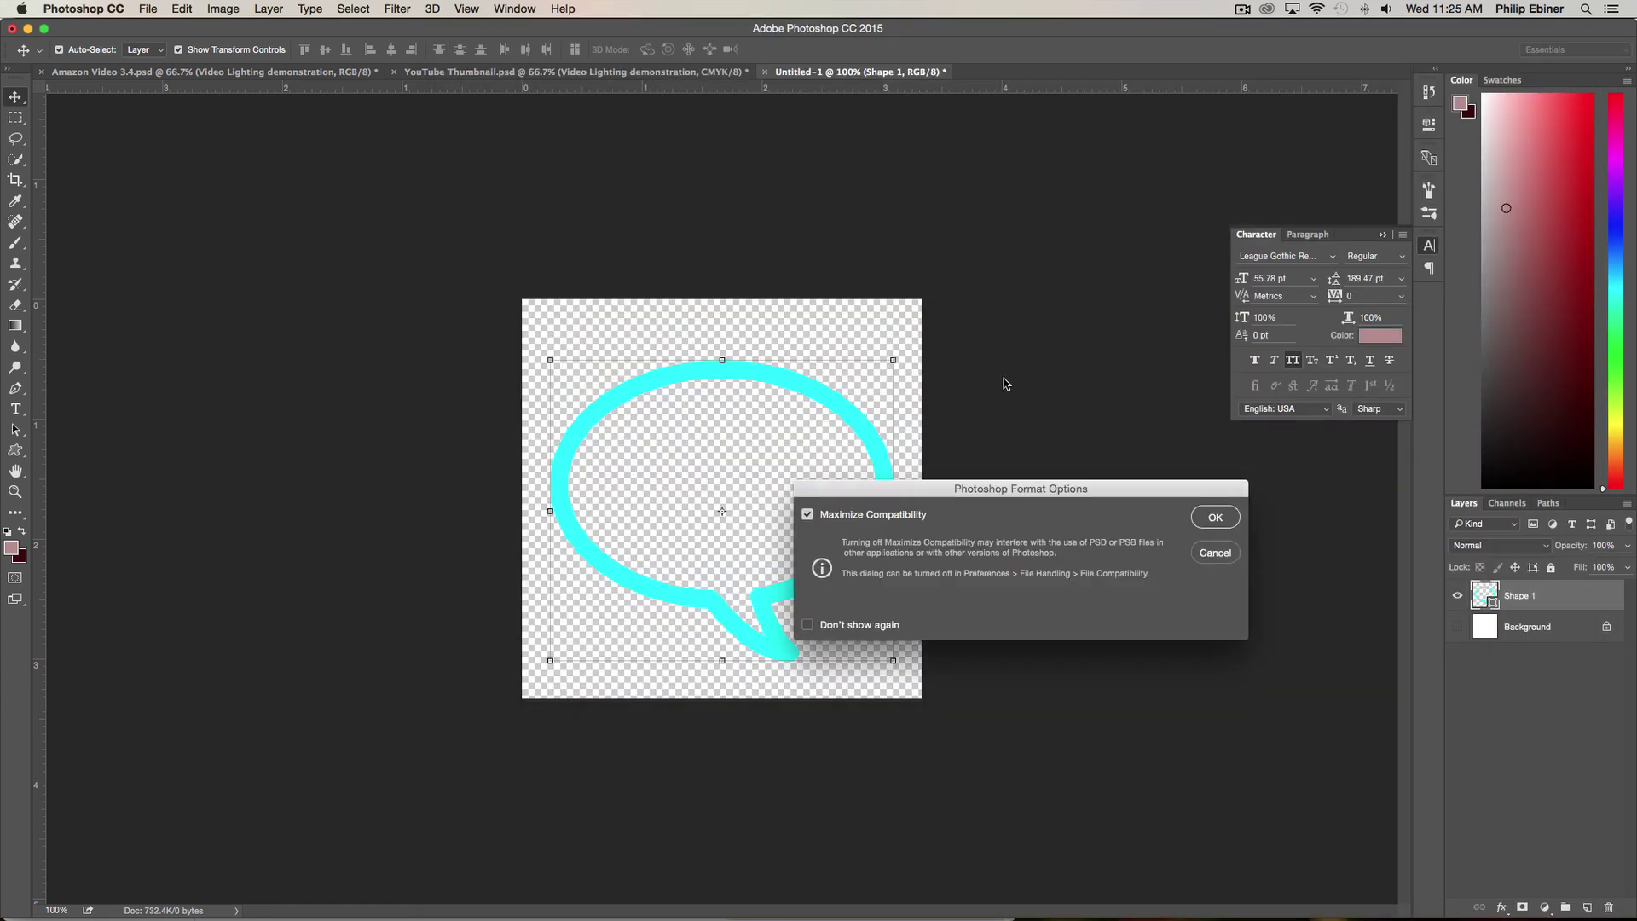
click(1215, 517)
Back in Premiere, import speech bubble.psd into the project using Merge All Layers.
key(super+Tab)
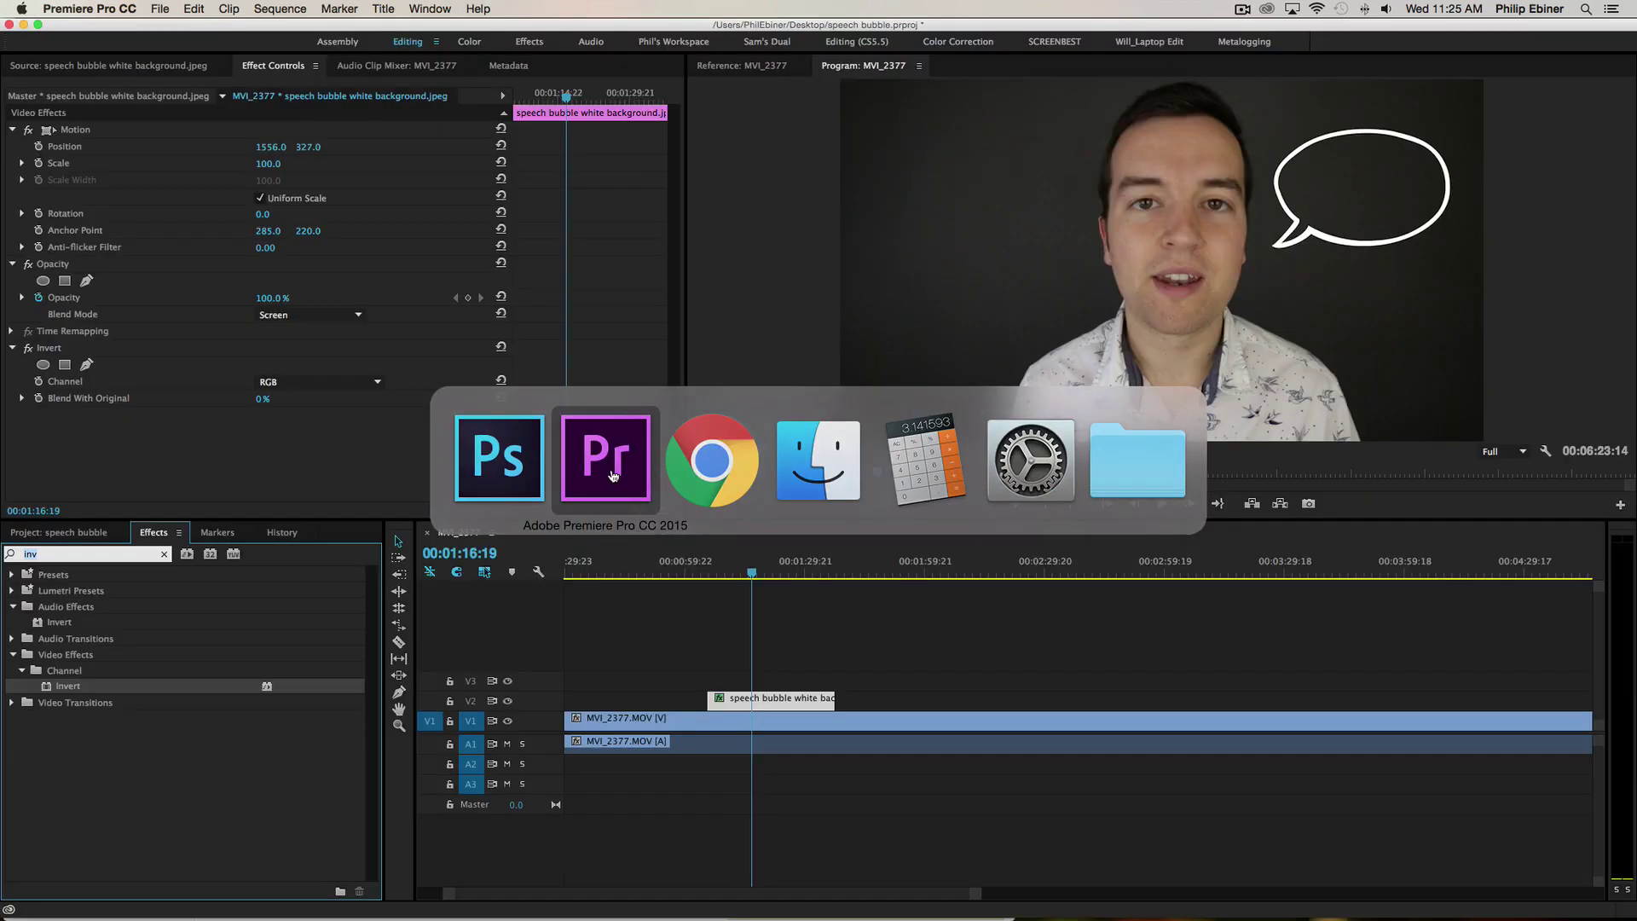
click(85, 537)
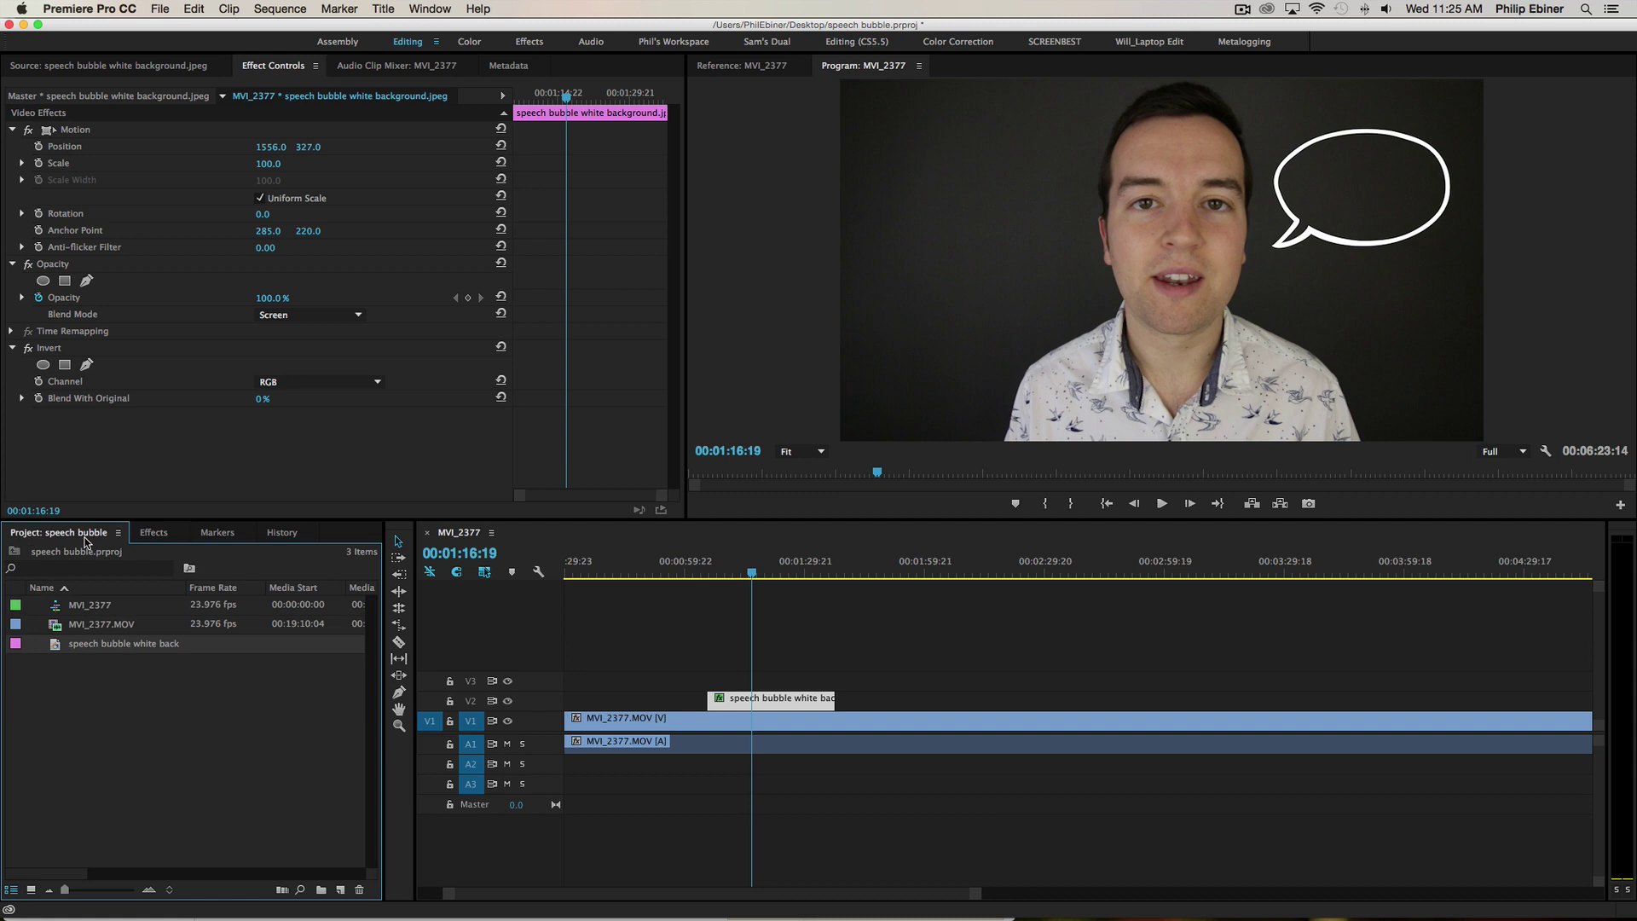
double_click(180, 790)
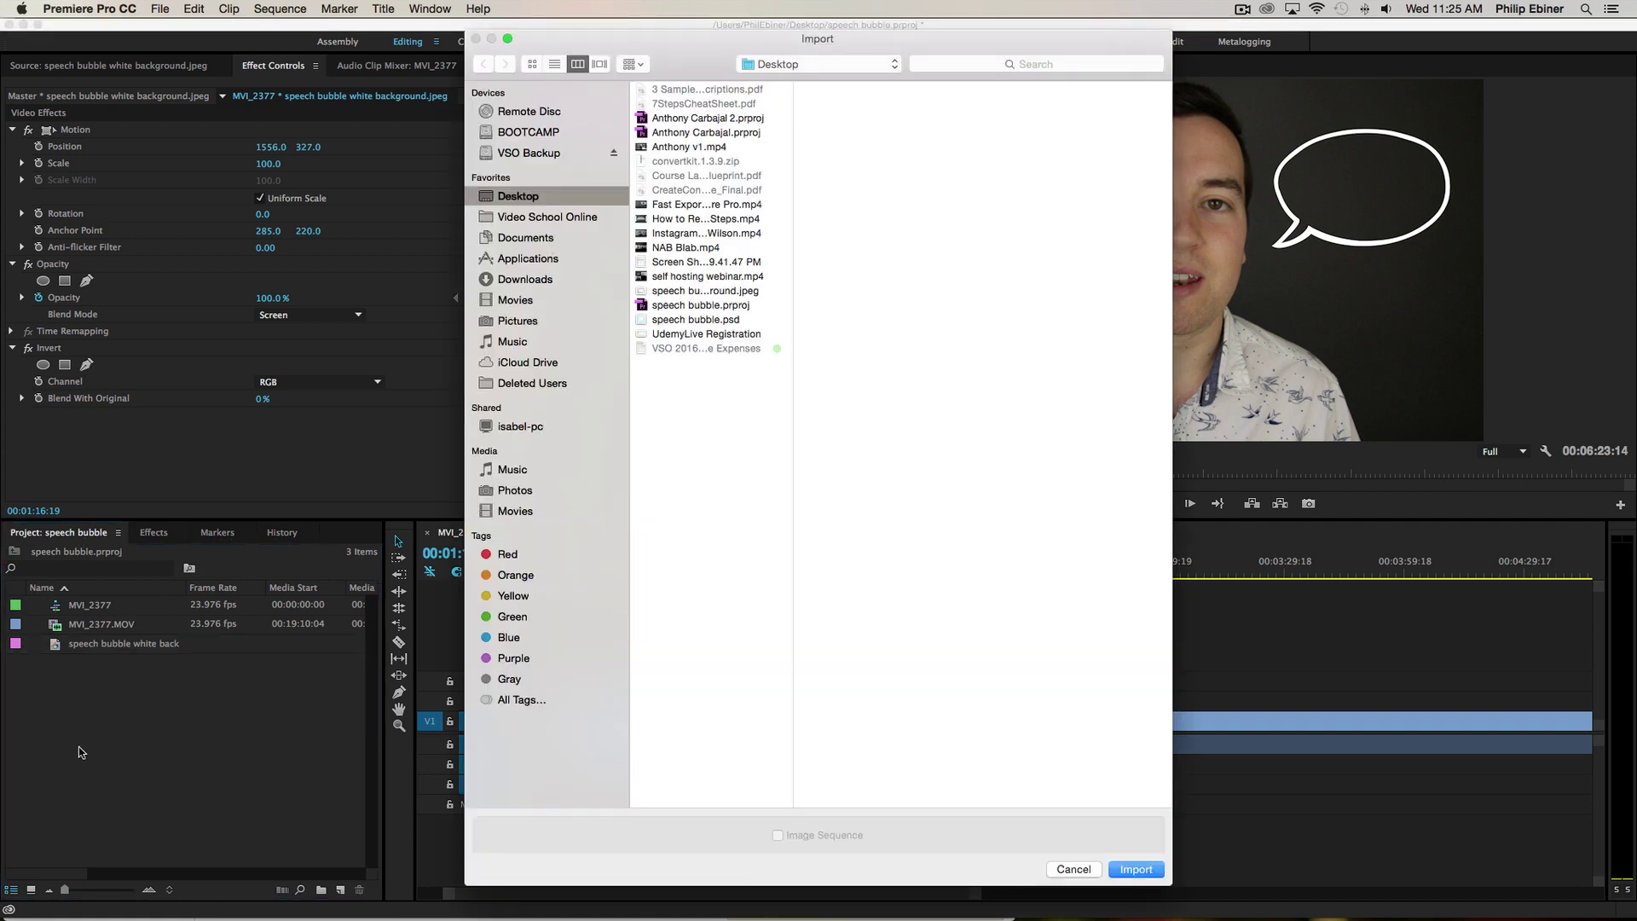
click(716, 321)
key(Return)
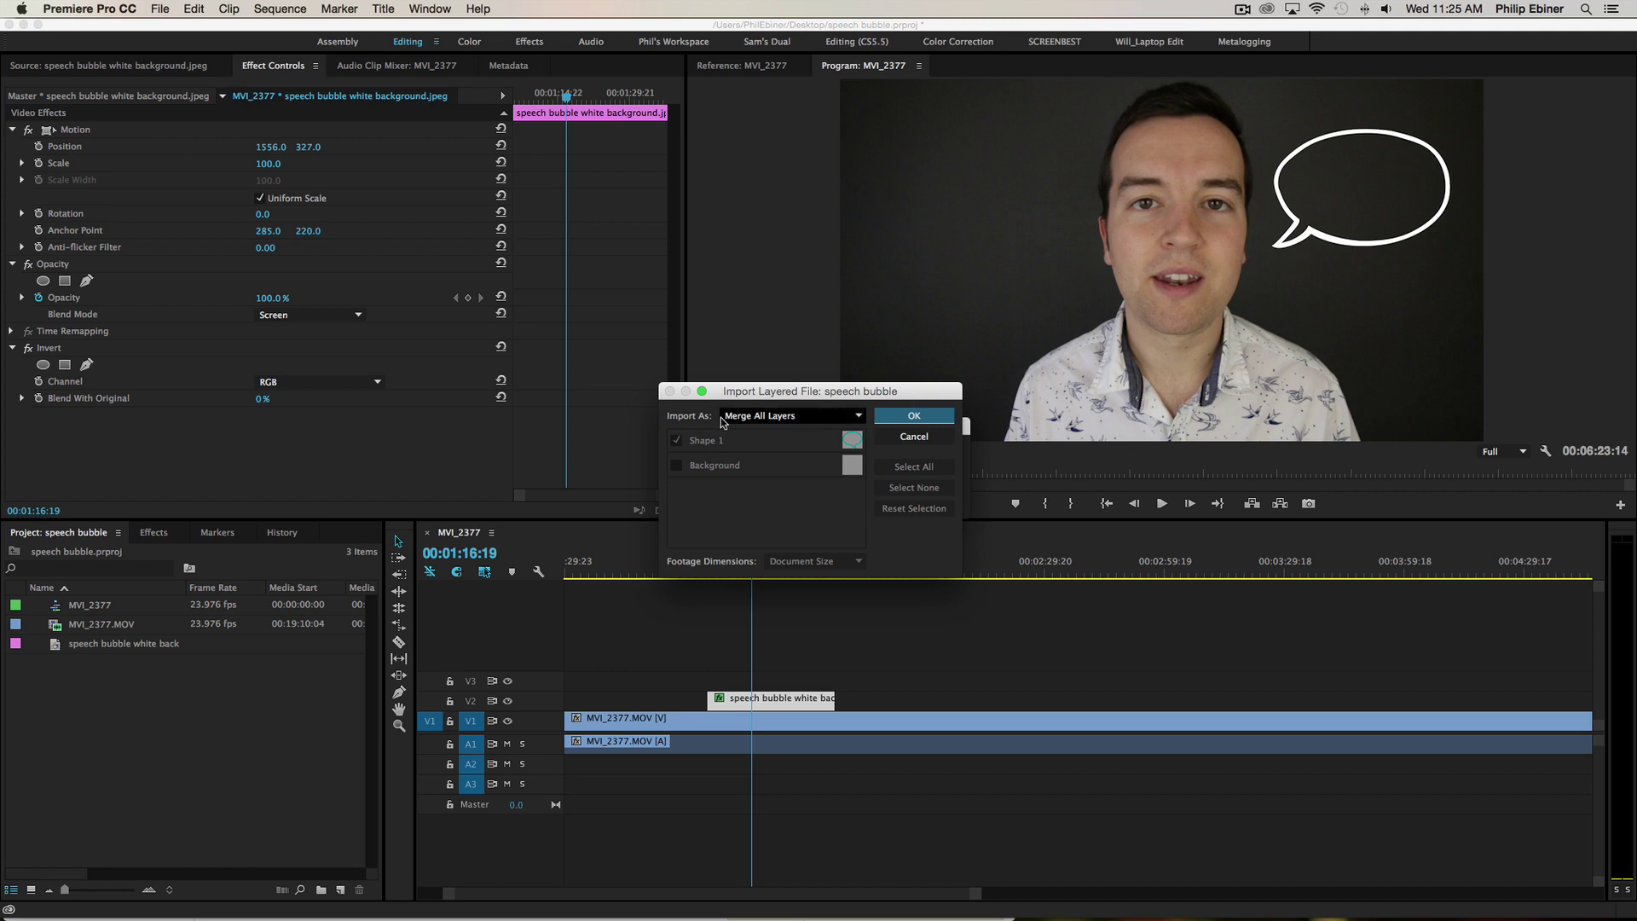
click(774, 417)
click(804, 407)
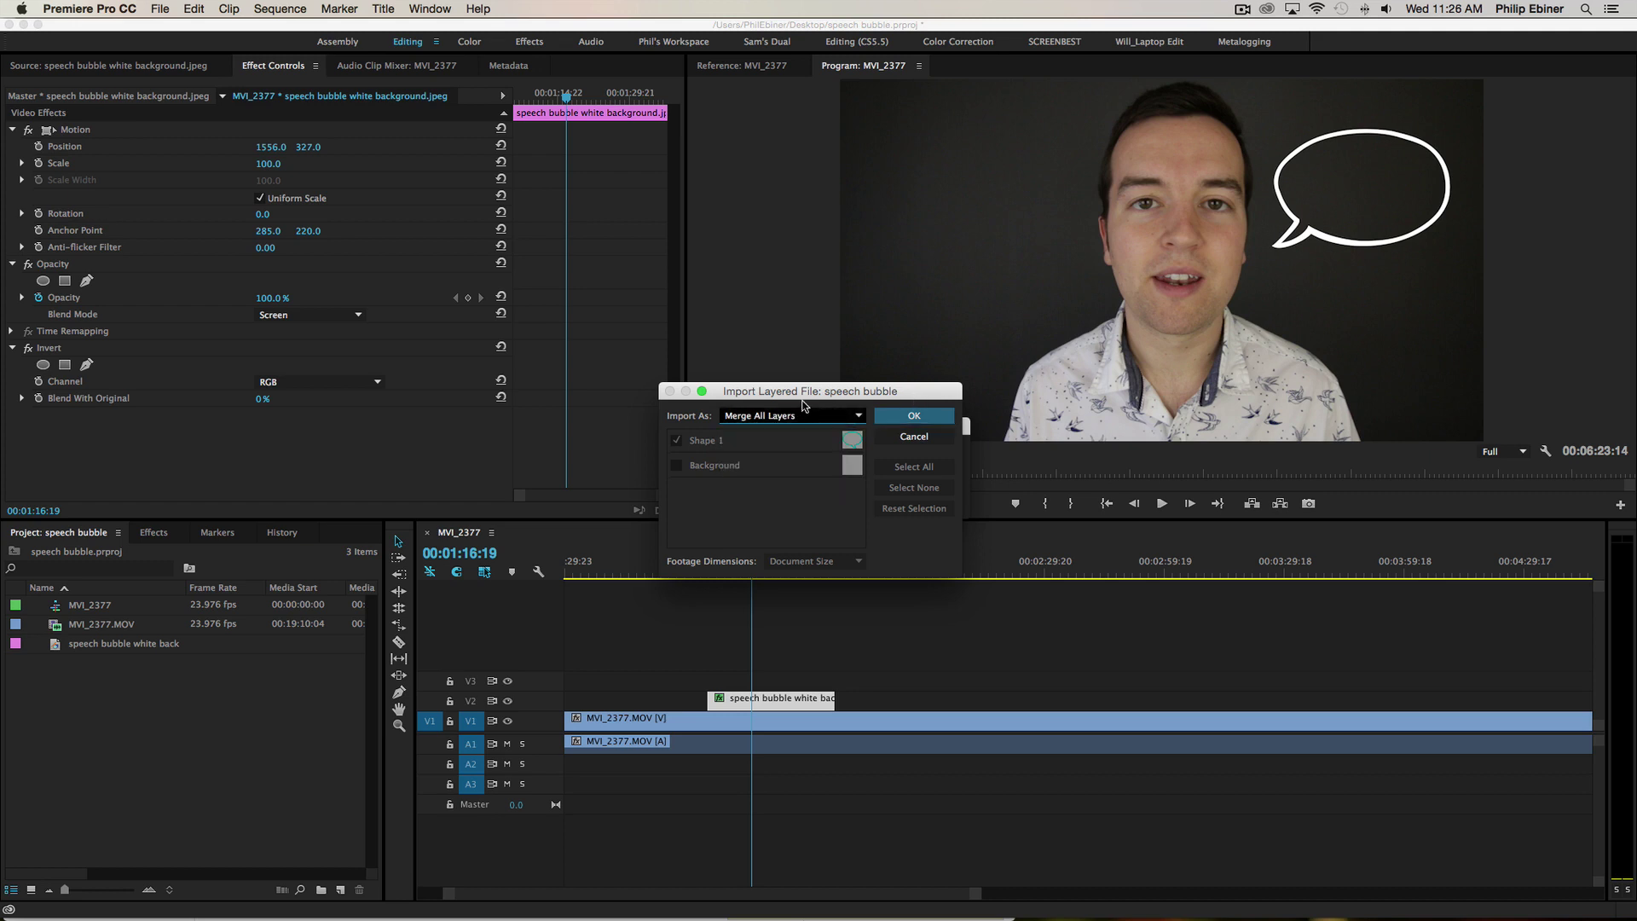
click(914, 417)
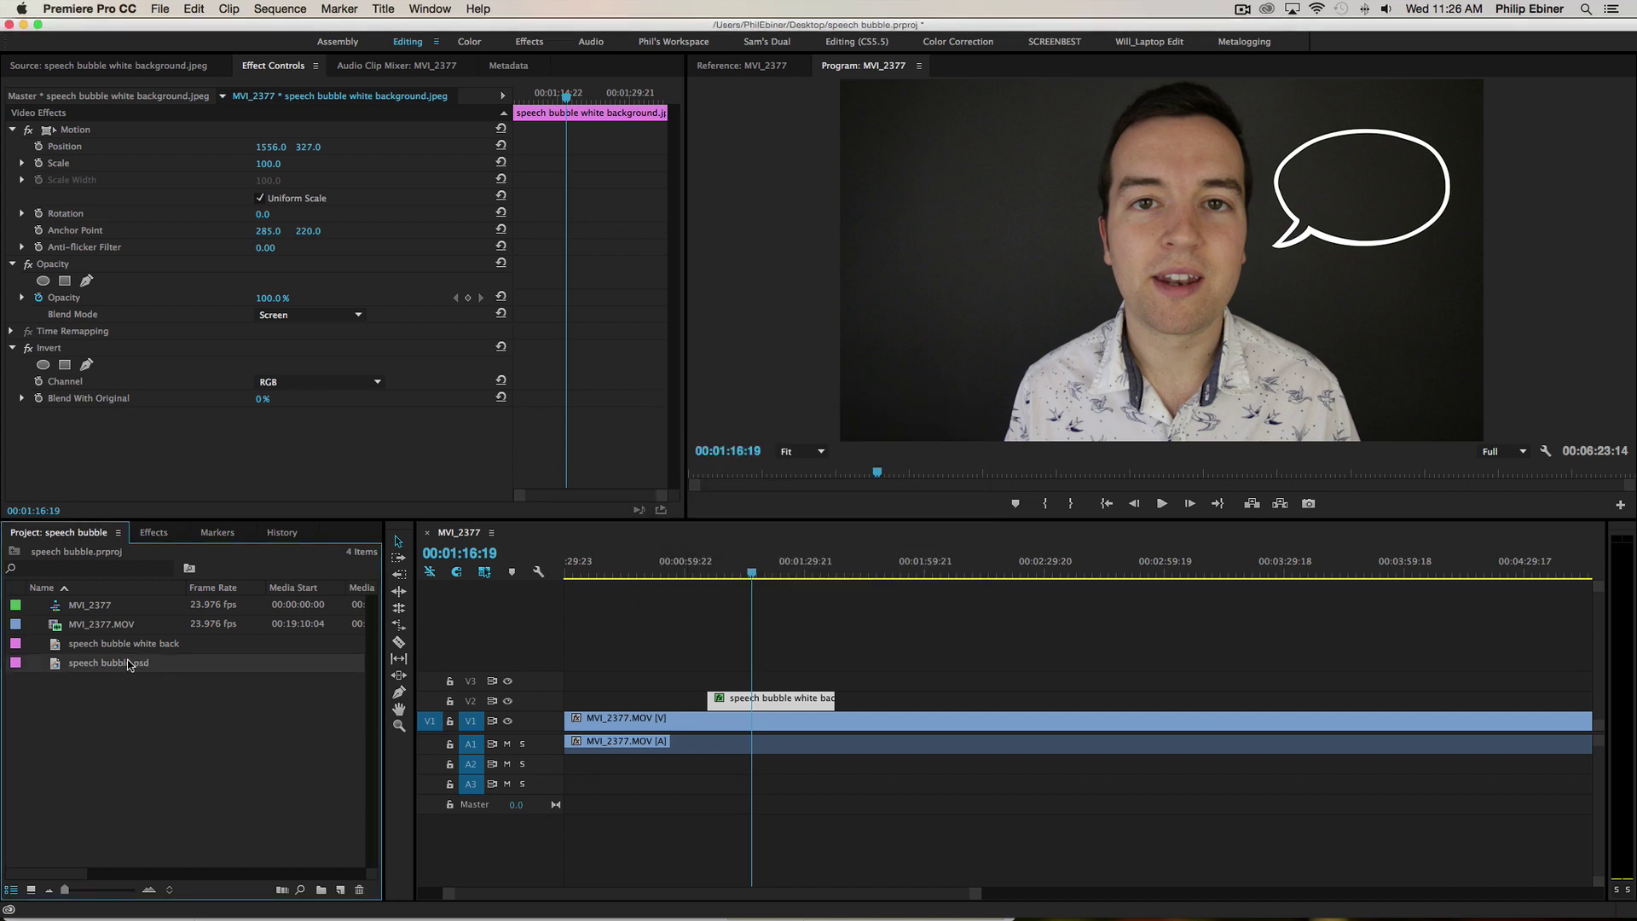
Place speech bubble.psd on V3 and drag its cyan bubble to the upper left of the frame.
drag(111, 667, 848, 680)
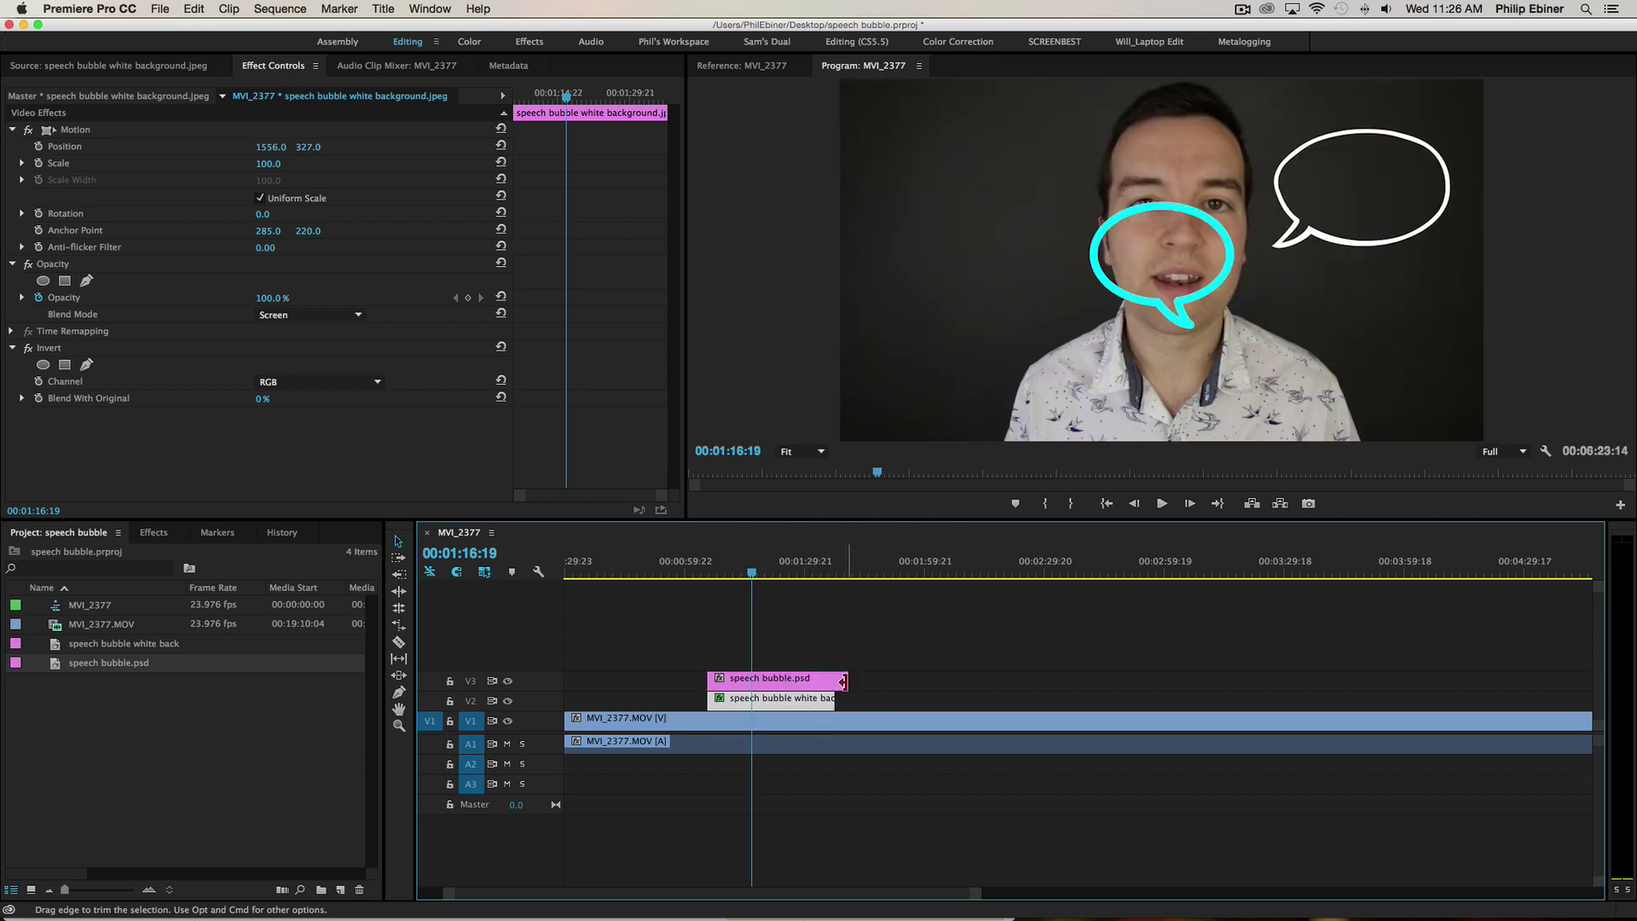
click(1135, 300)
click(1105, 232)
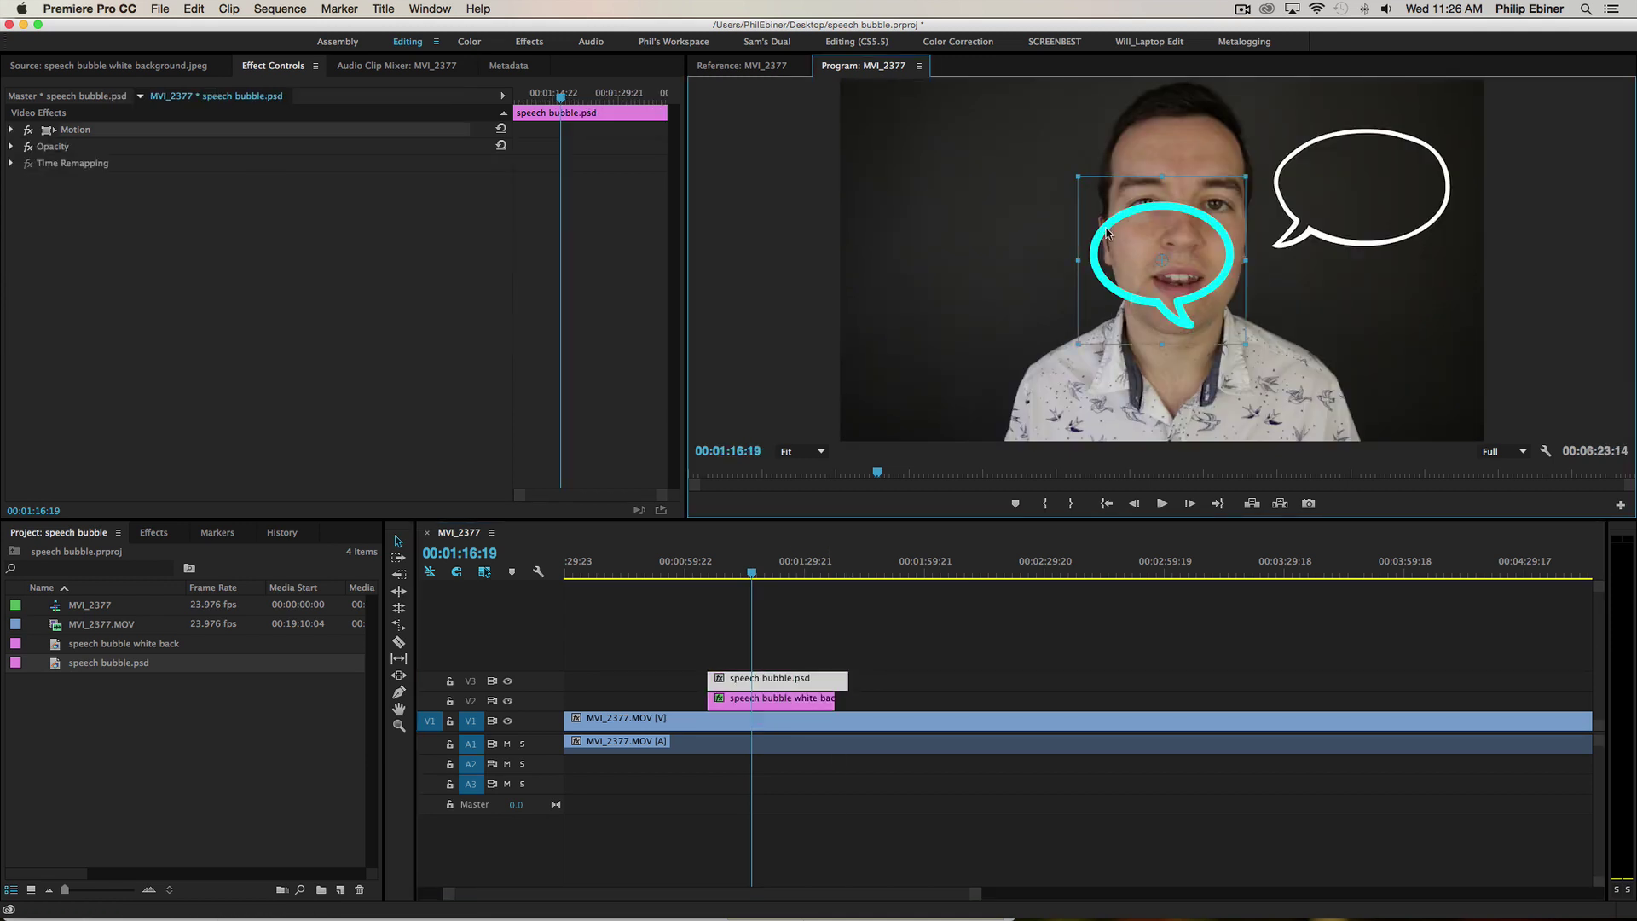
drag(1117, 232, 895, 157)
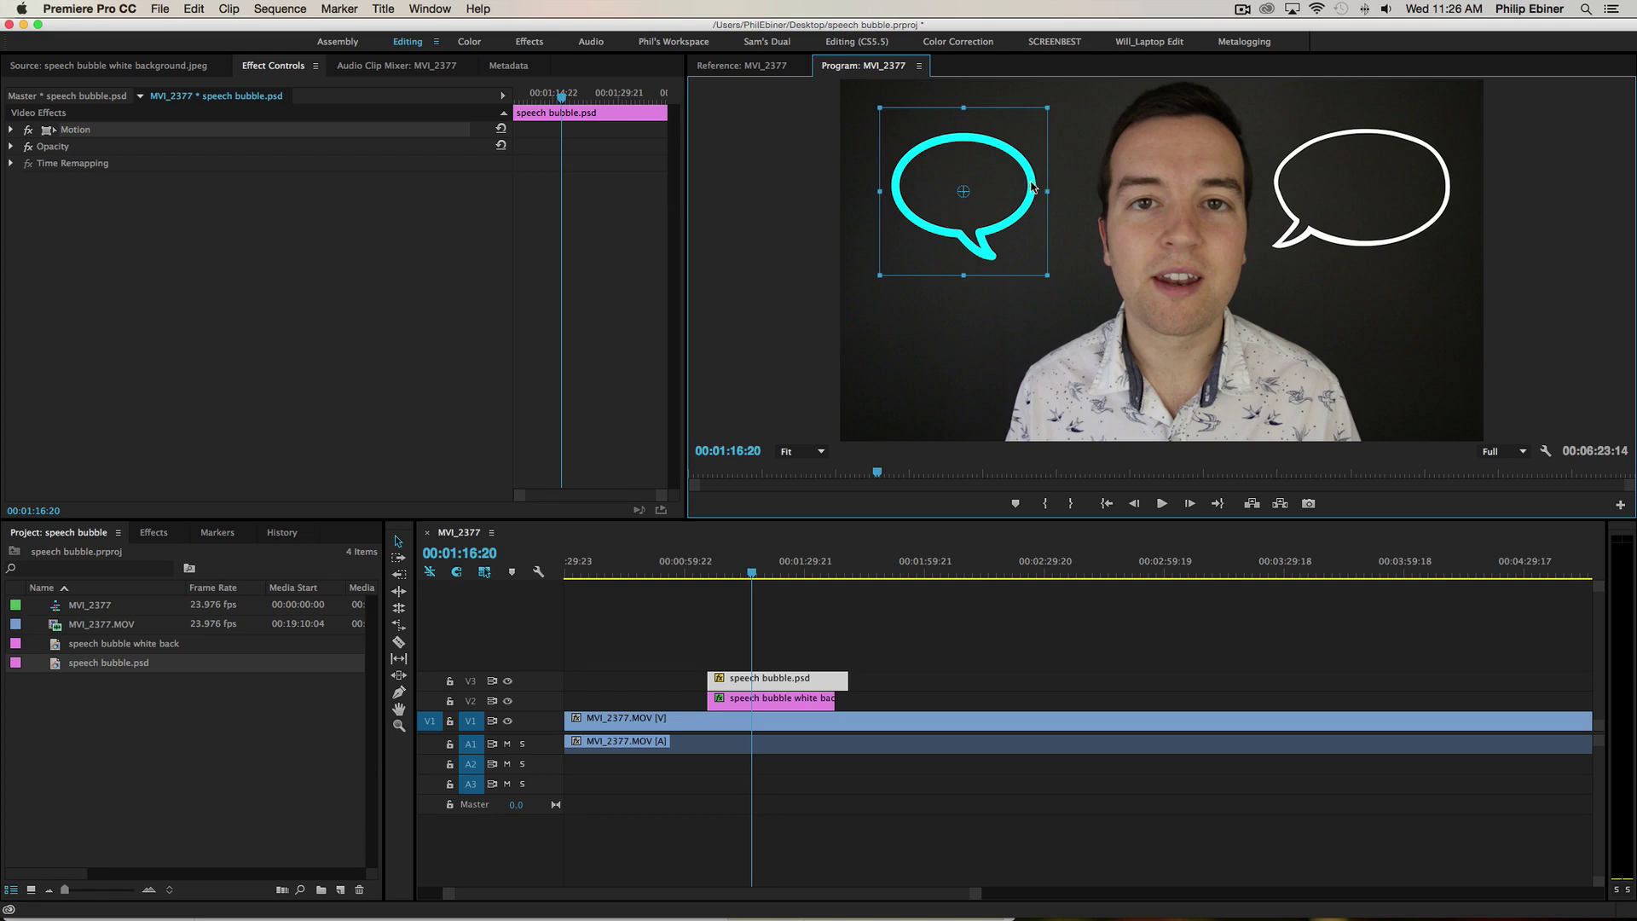
drag(1036, 196, 1064, 198)
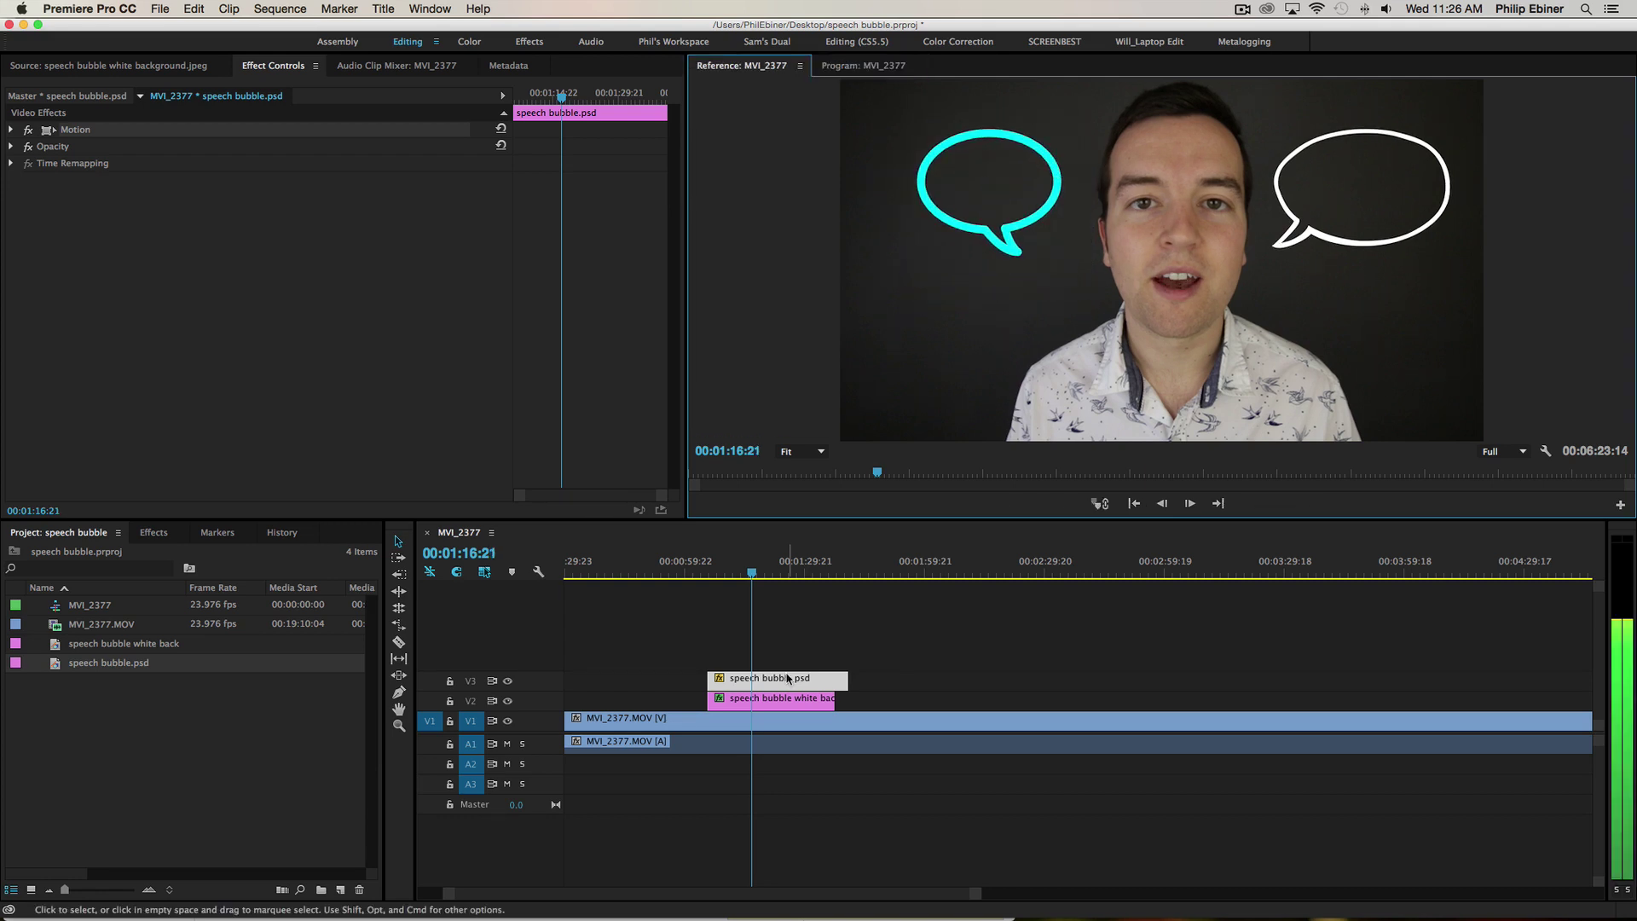
click(858, 659)
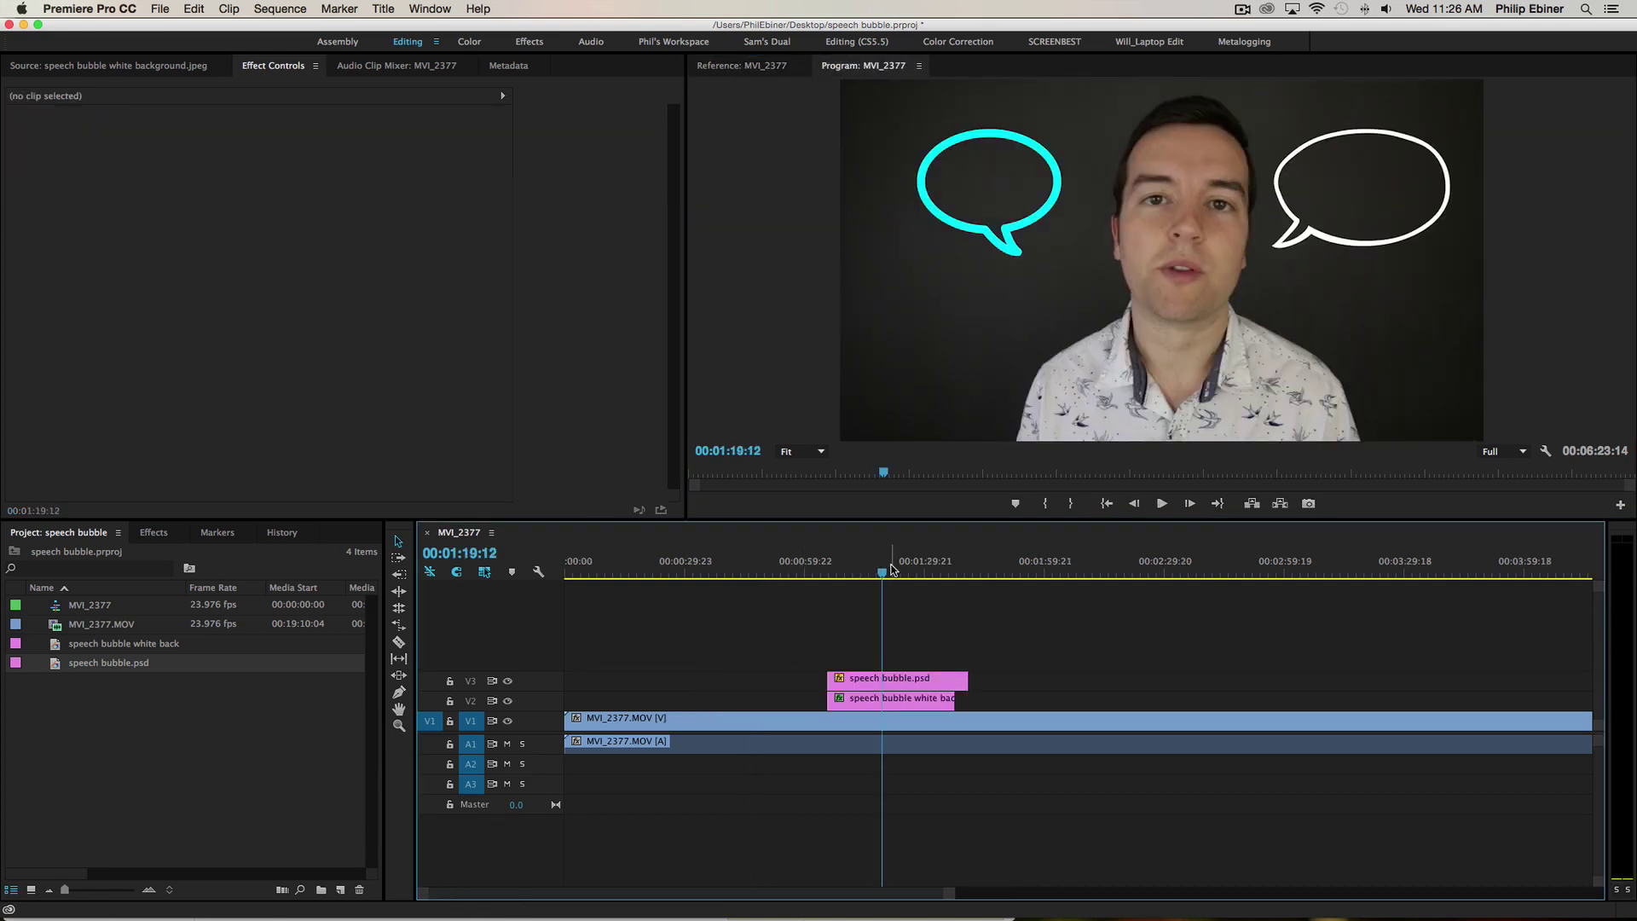
Save the project, then change the PSD bubble's outline stroke from cyan to white and save it.
key(super+s)
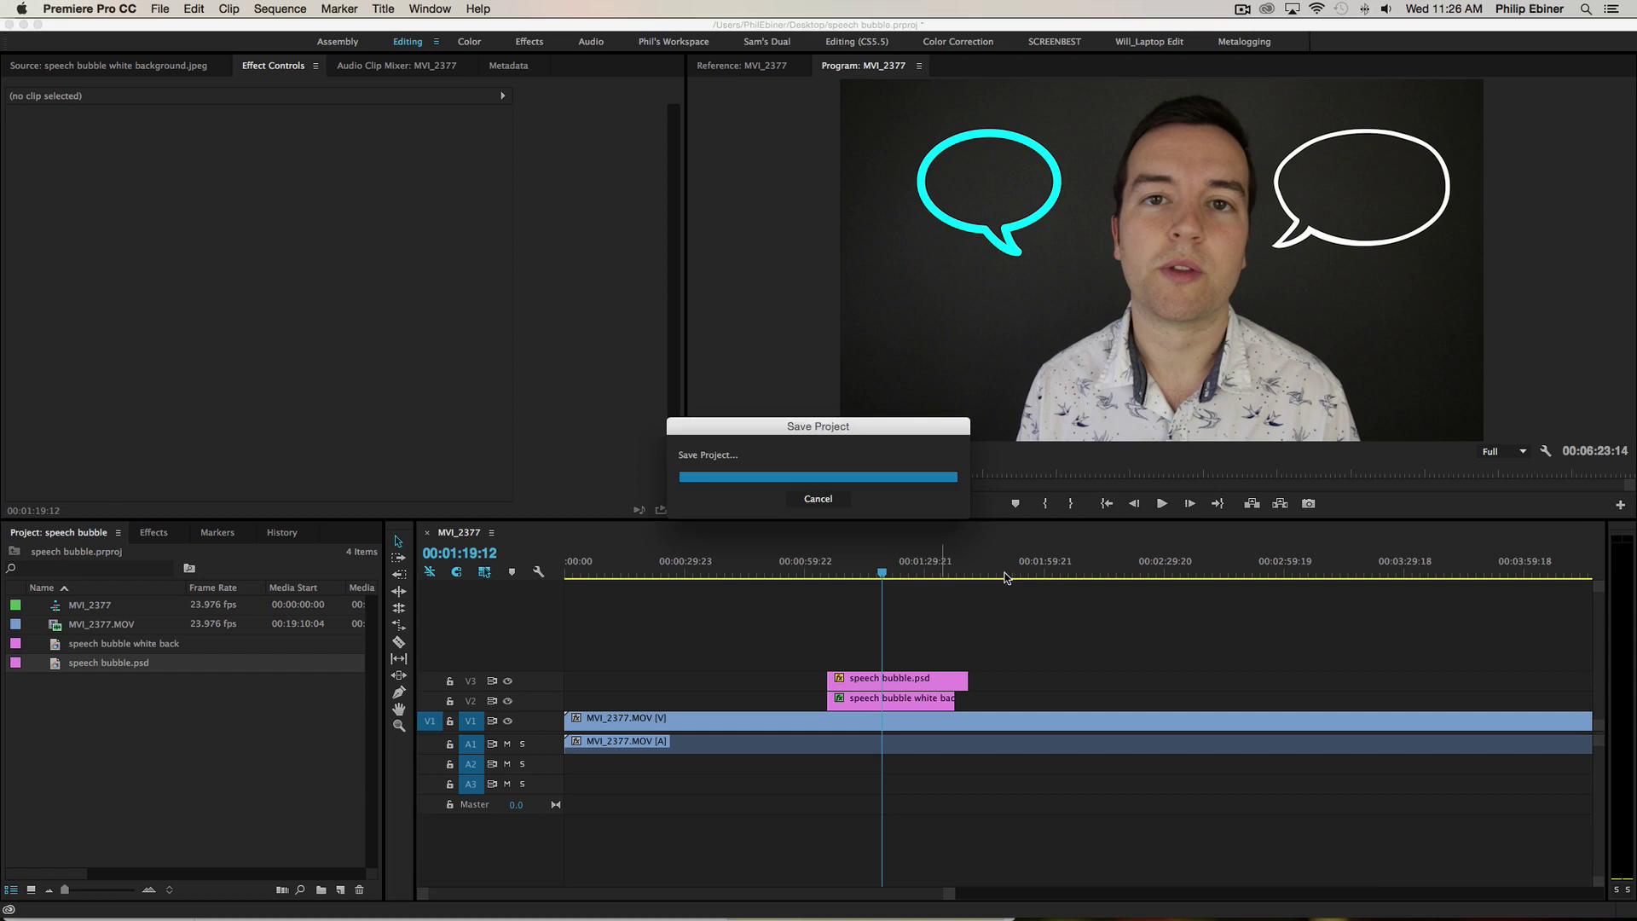
key(super+Tab)
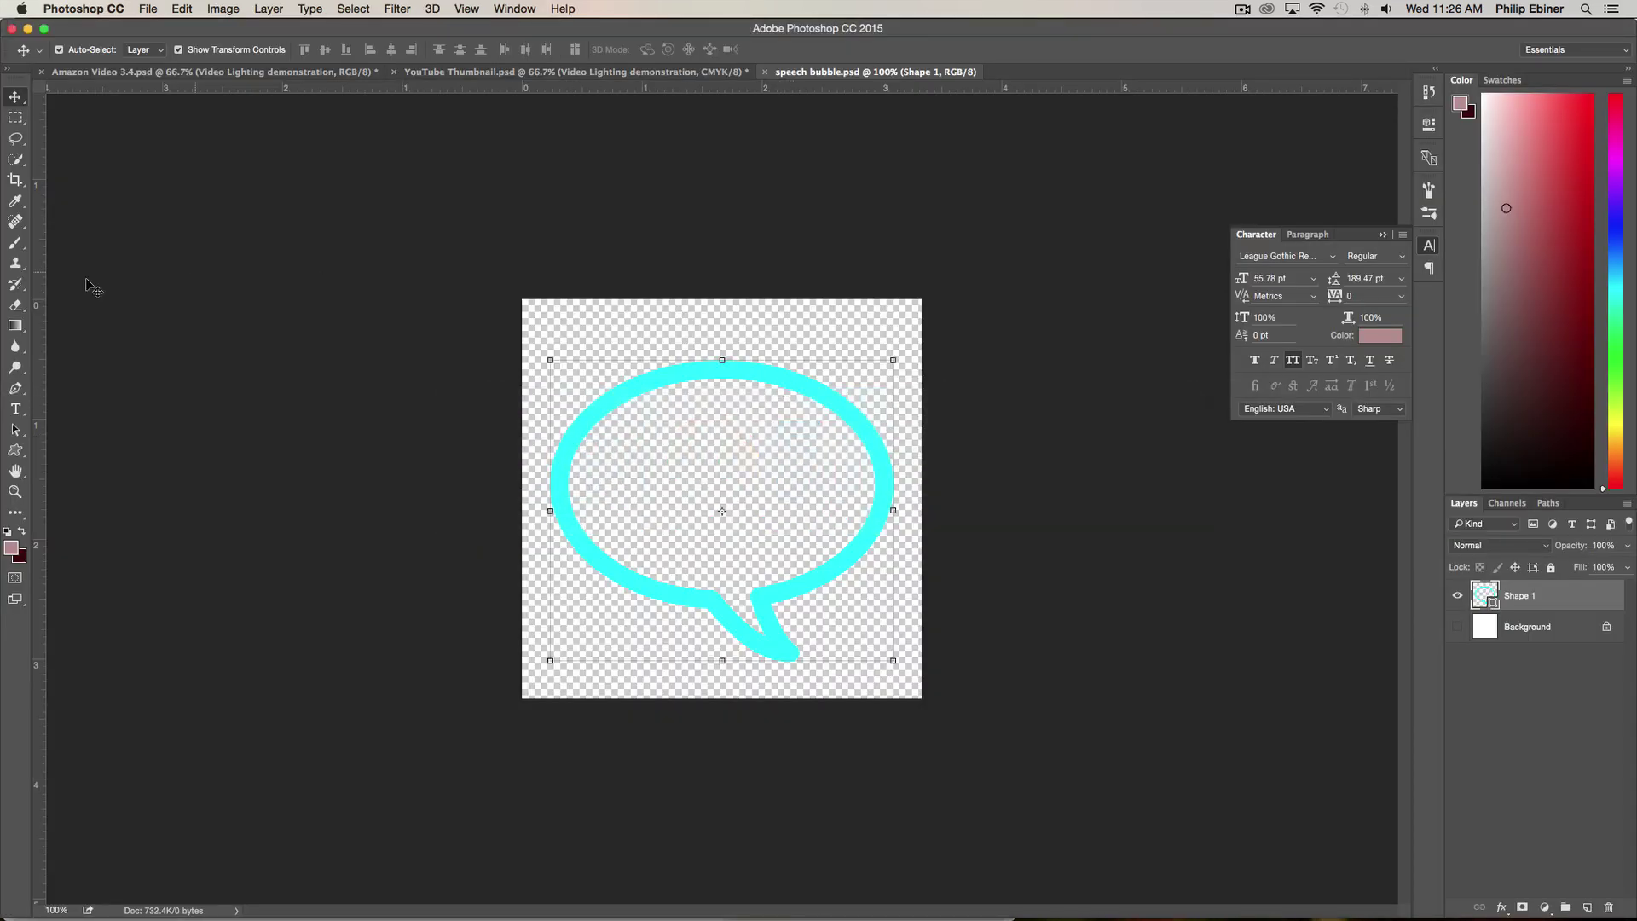
click(15, 450)
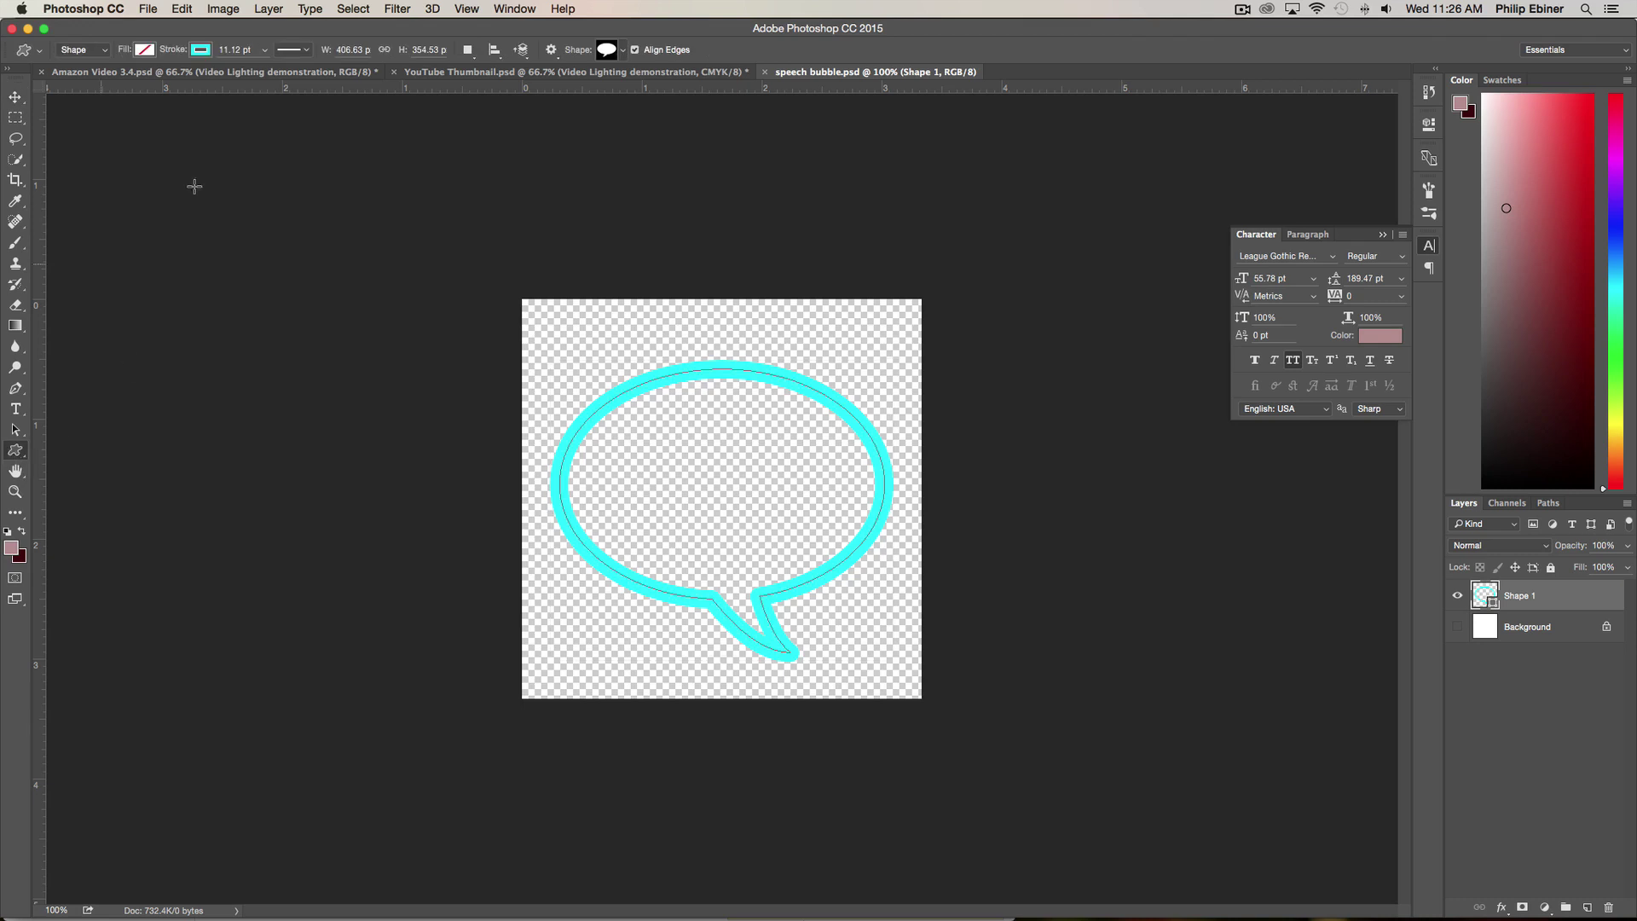
click(200, 51)
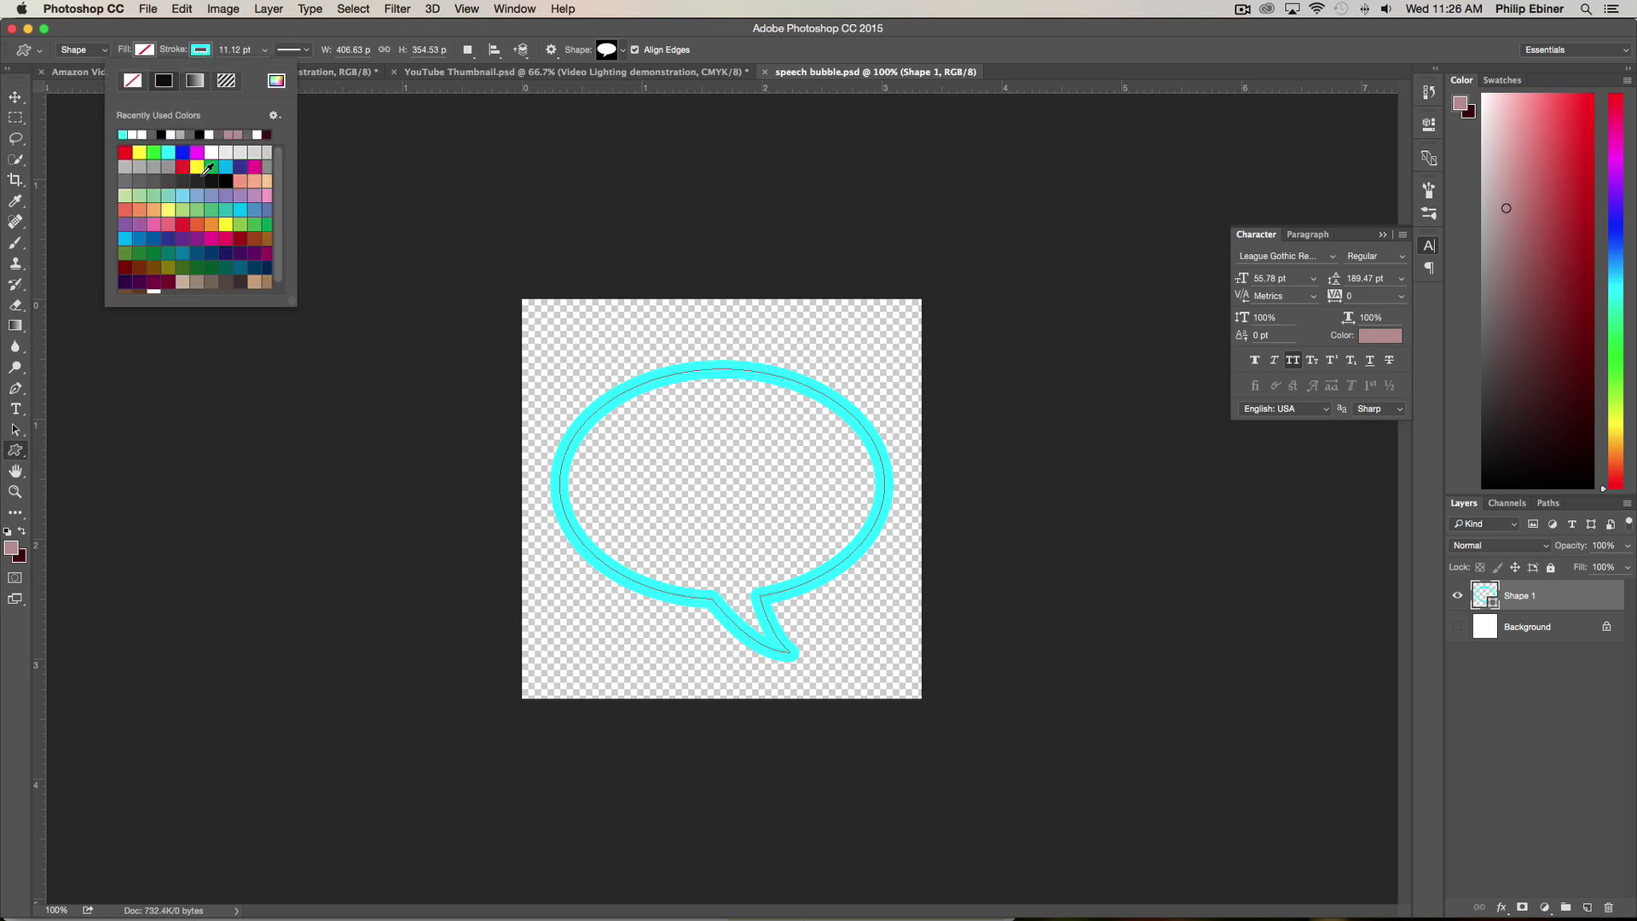
click(257, 135)
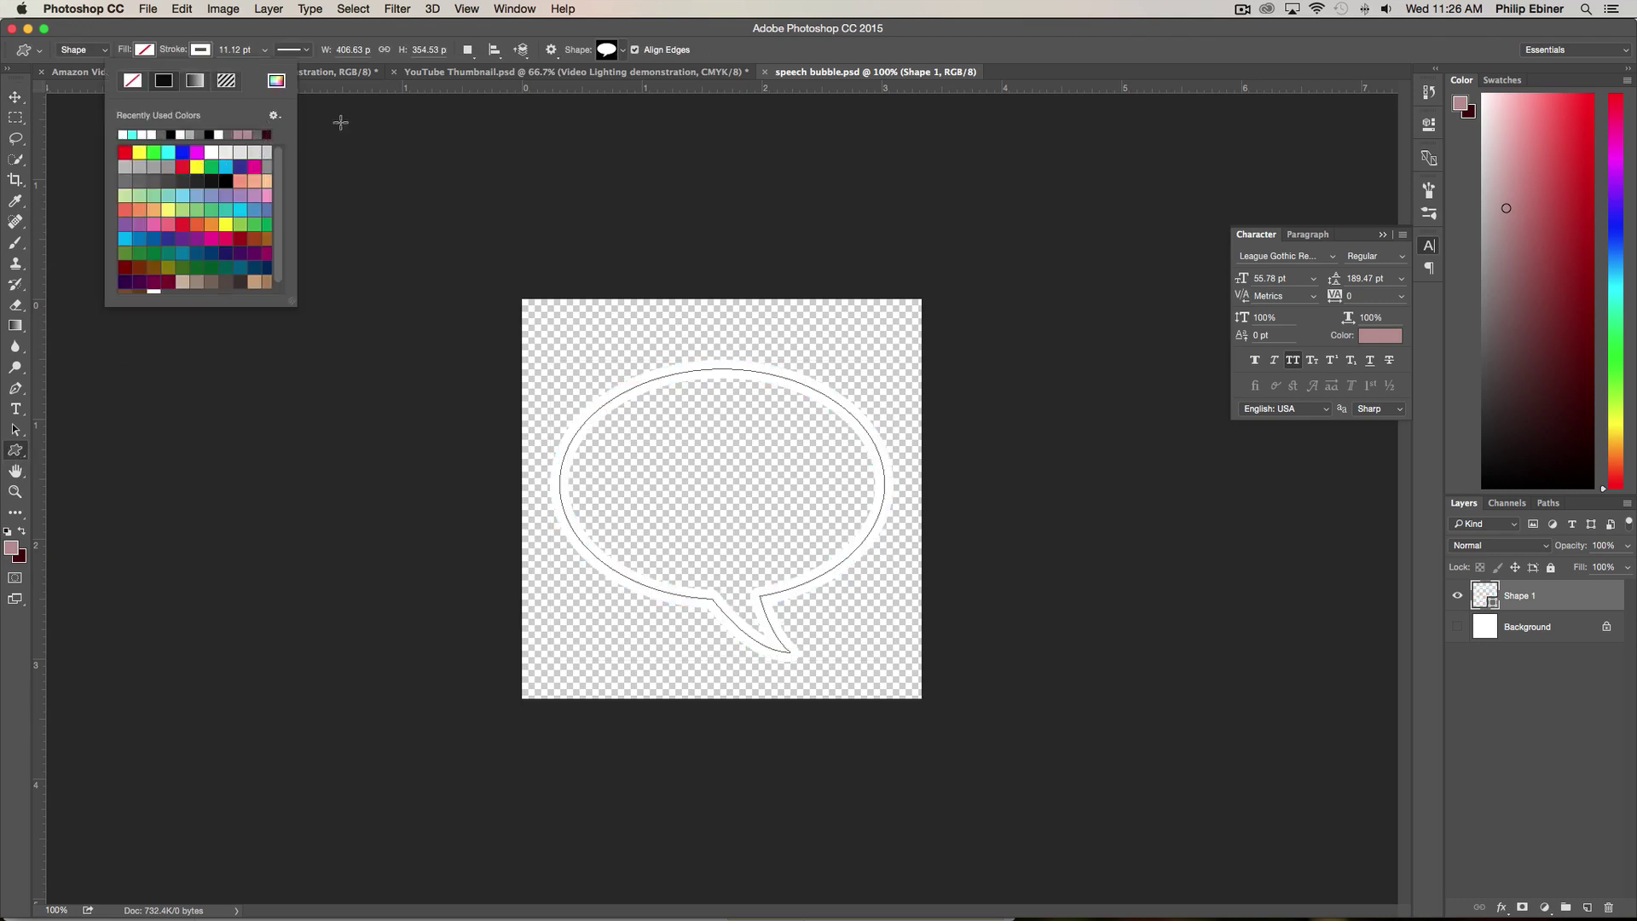
click(14, 94)
click(579, 165)
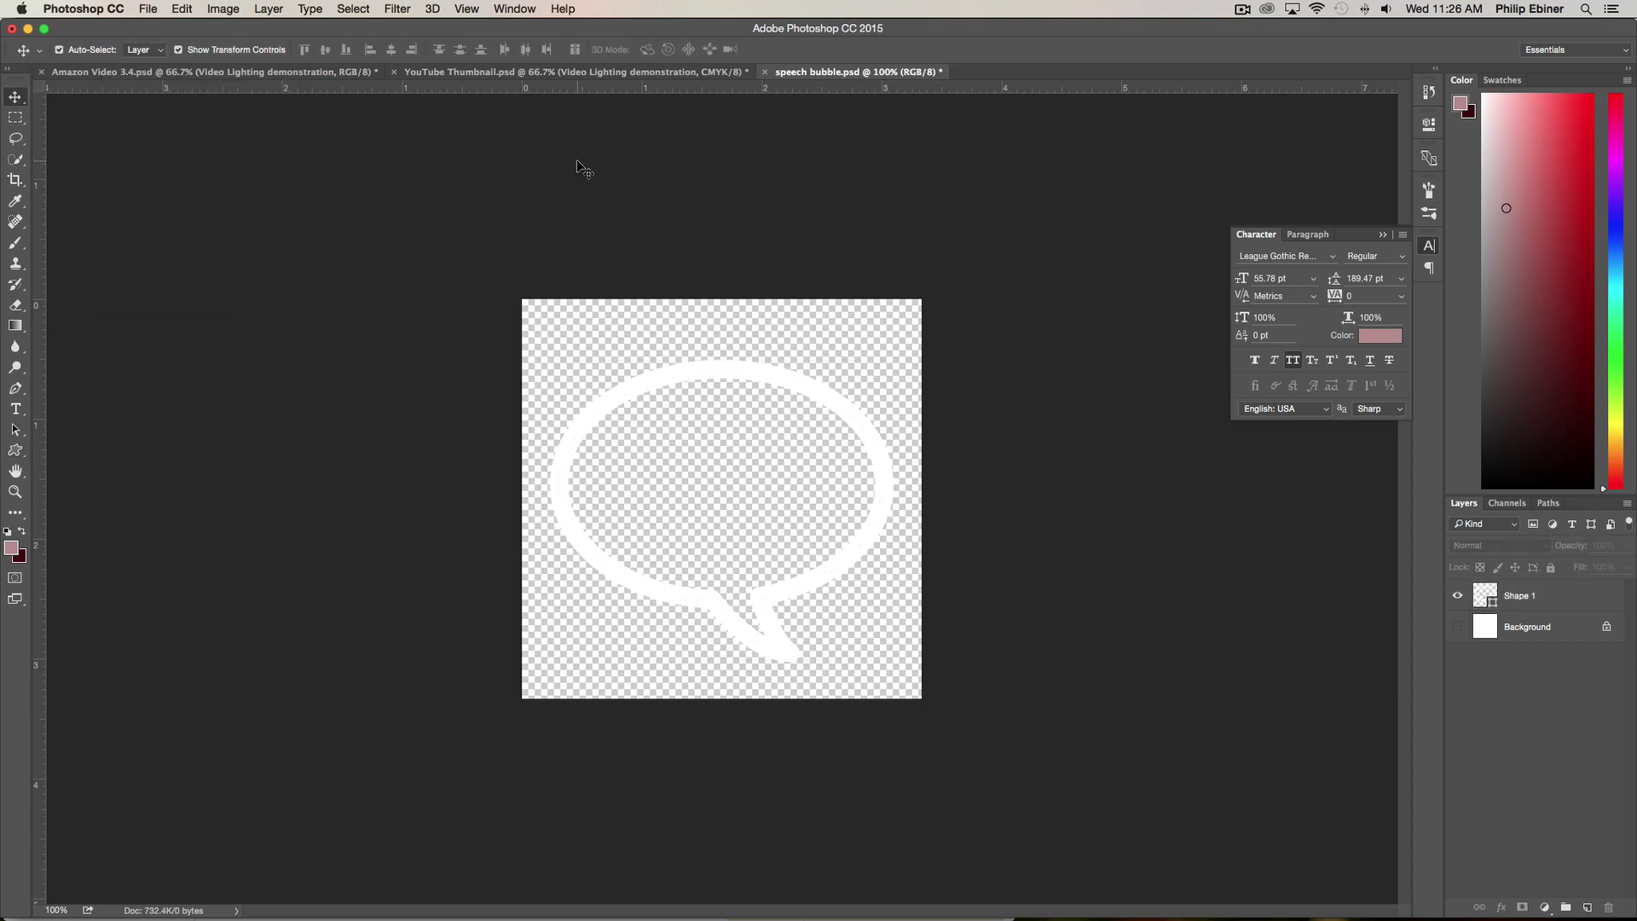
key(super+s)
Back in Premiere, move the playhead to 00:01:22:22 to view both white bubbles.
key(super+Tab)
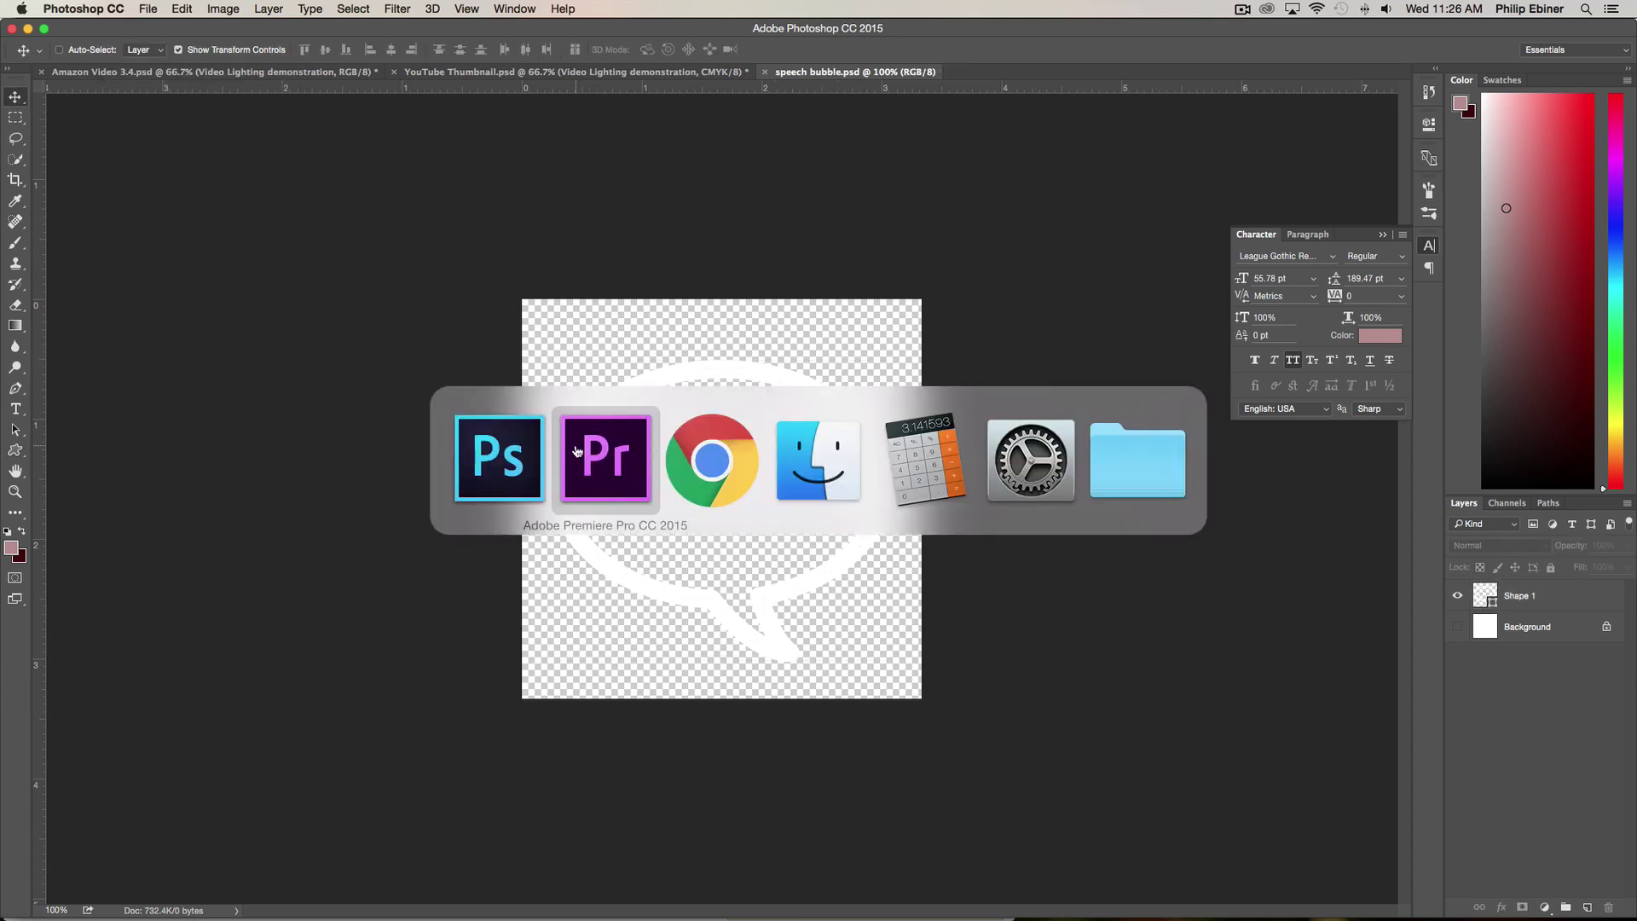
click(577, 451)
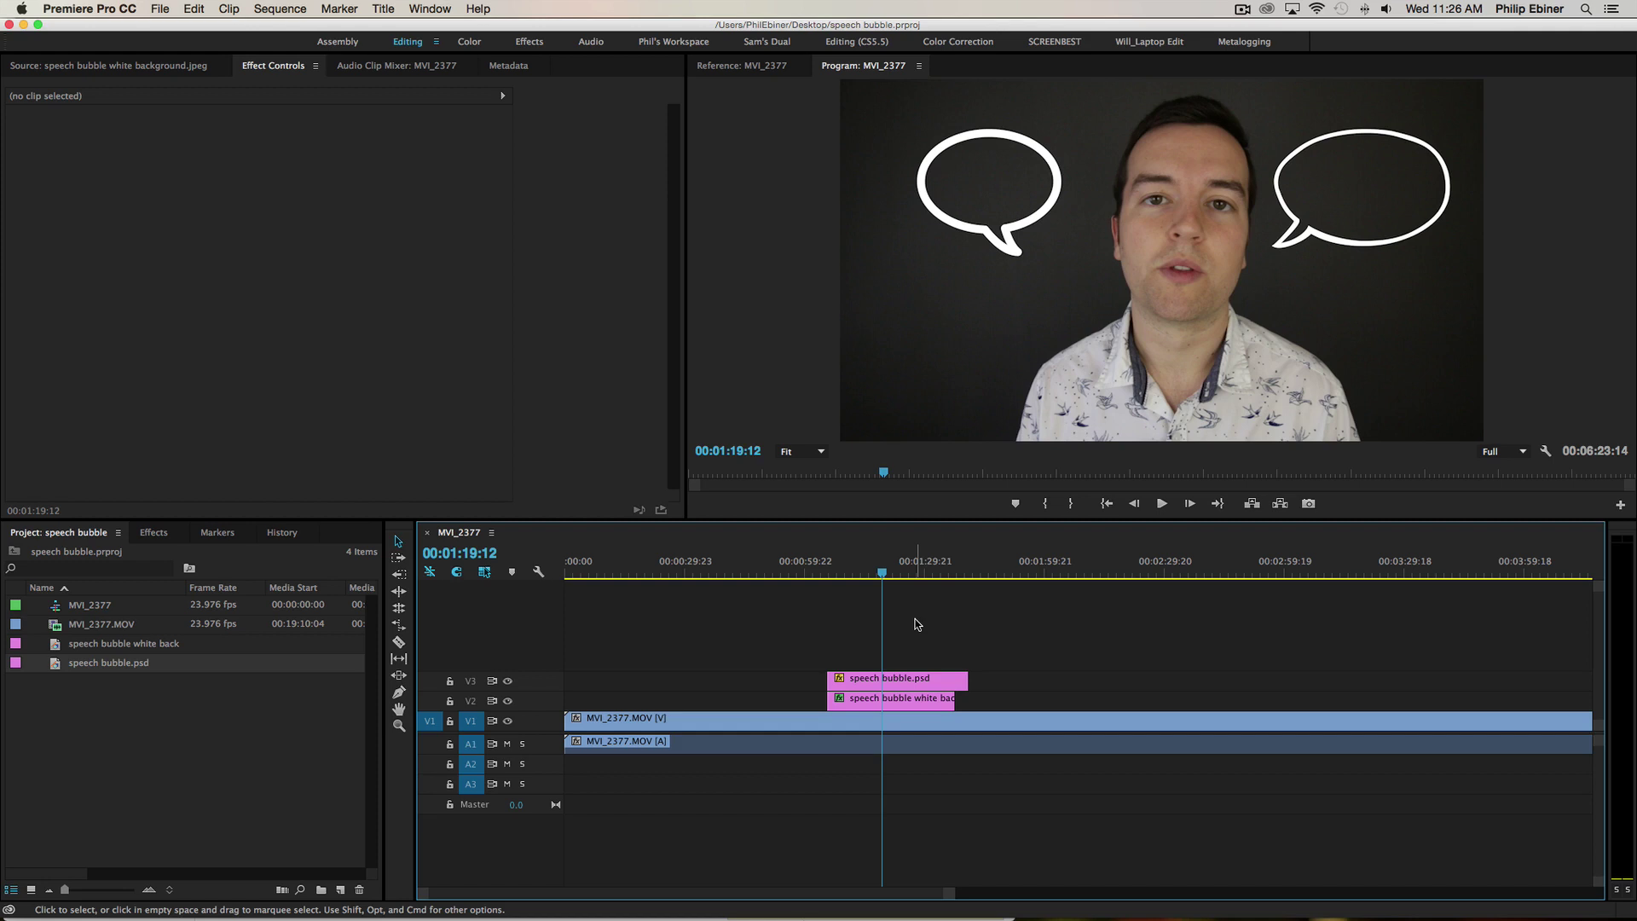
click(895, 566)
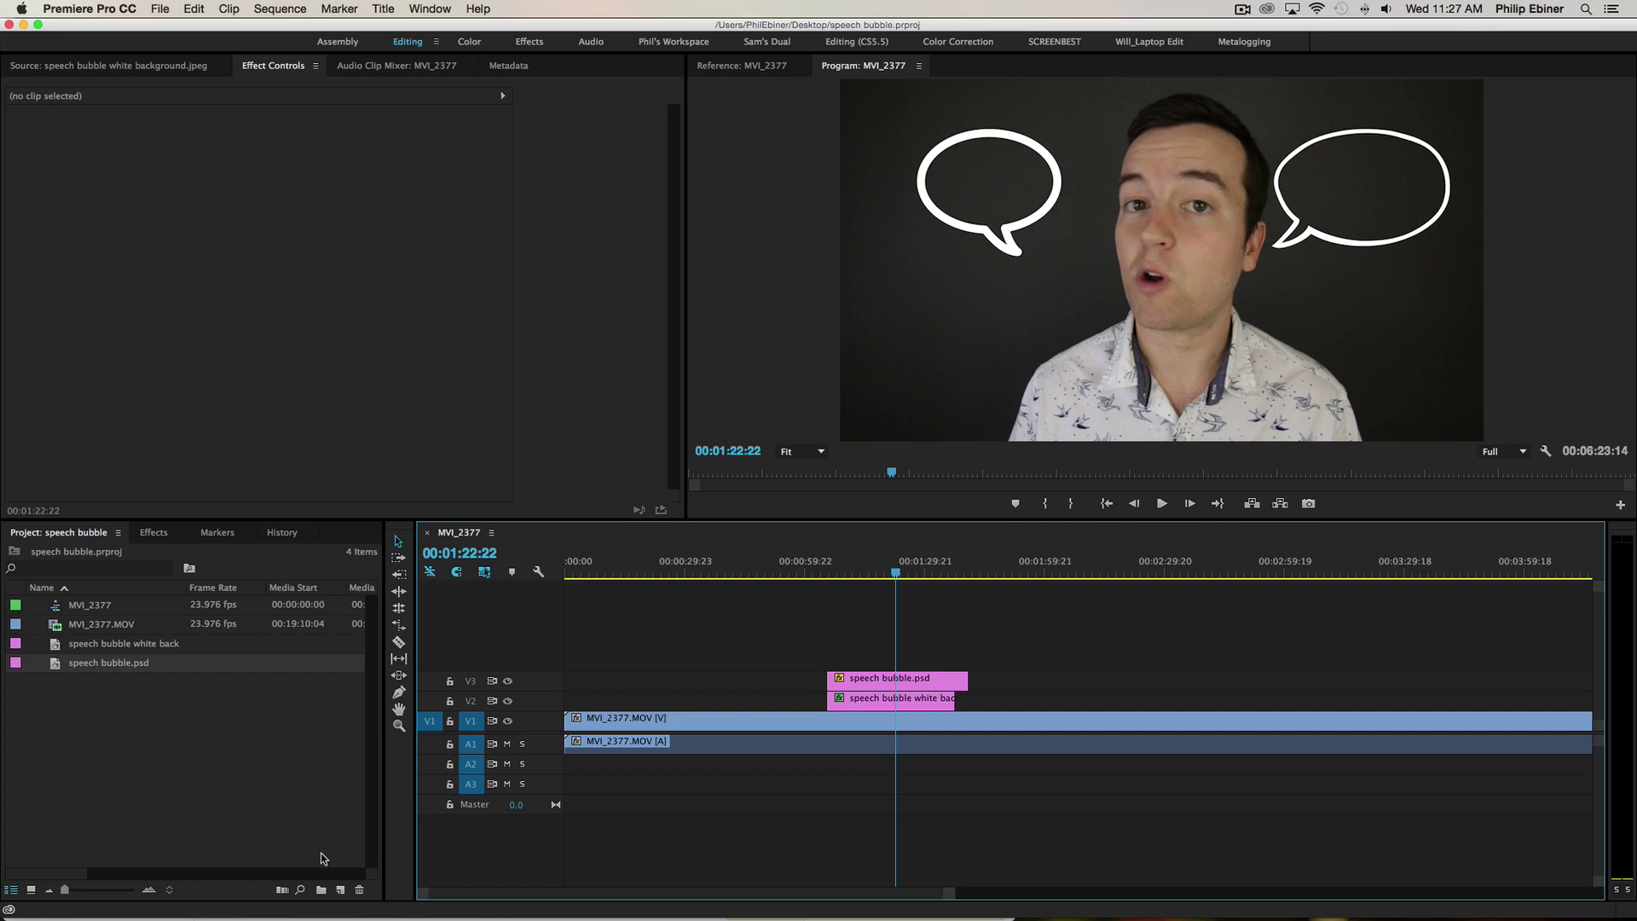
Add a new Title 01, then lengthen the V2 white bubble clip to end with speech bubble.psd.
click(342, 887)
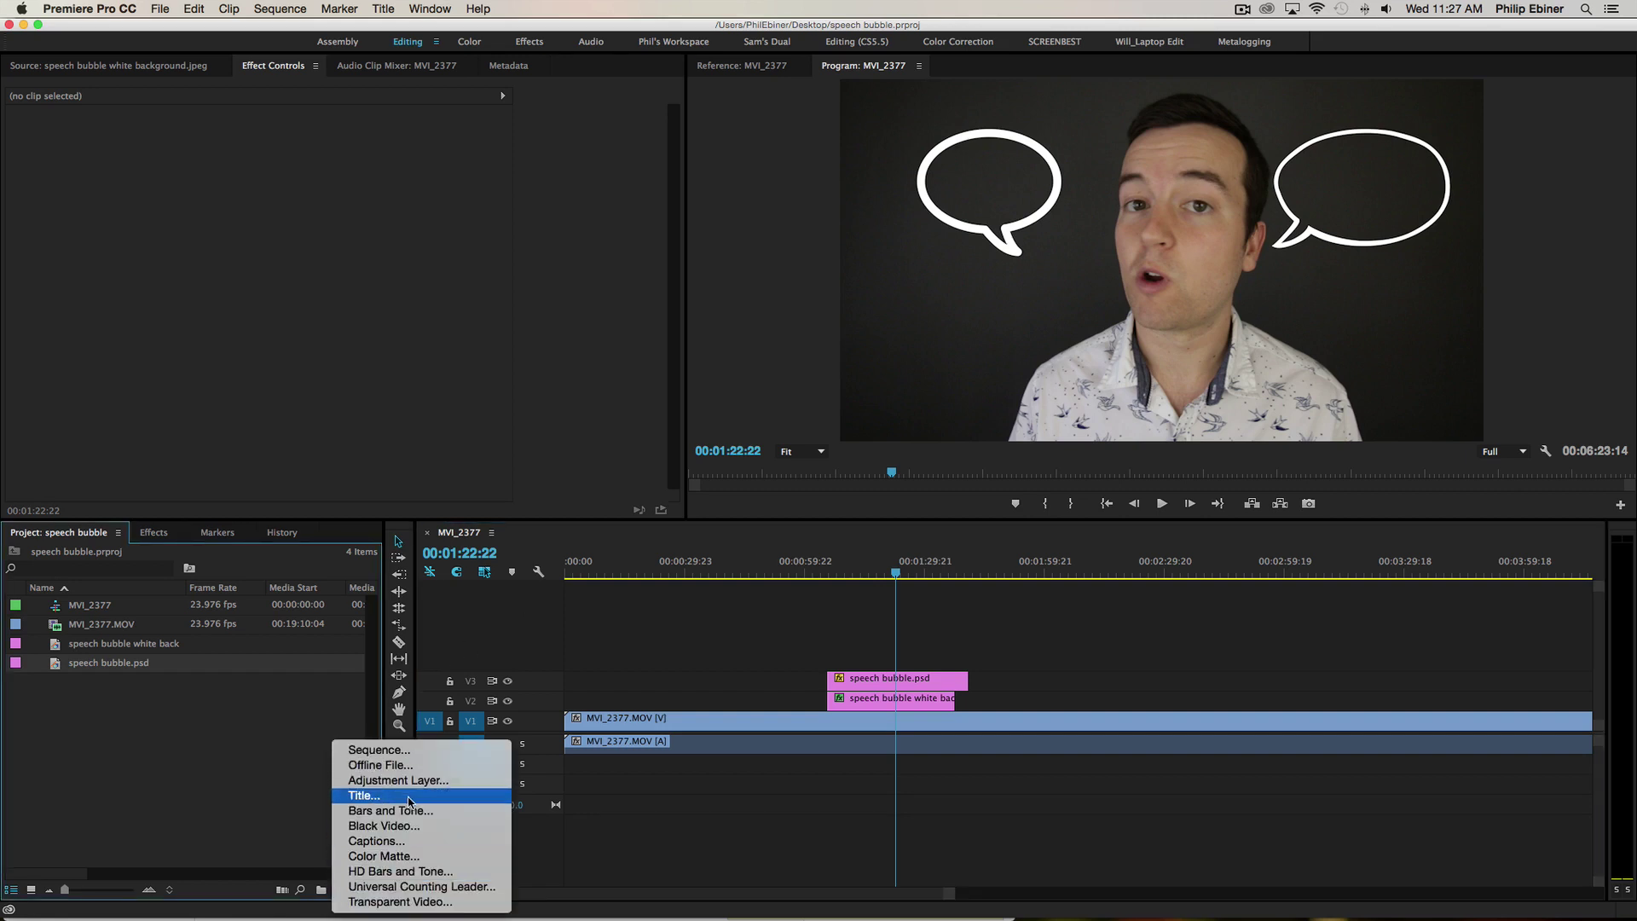
click(411, 797)
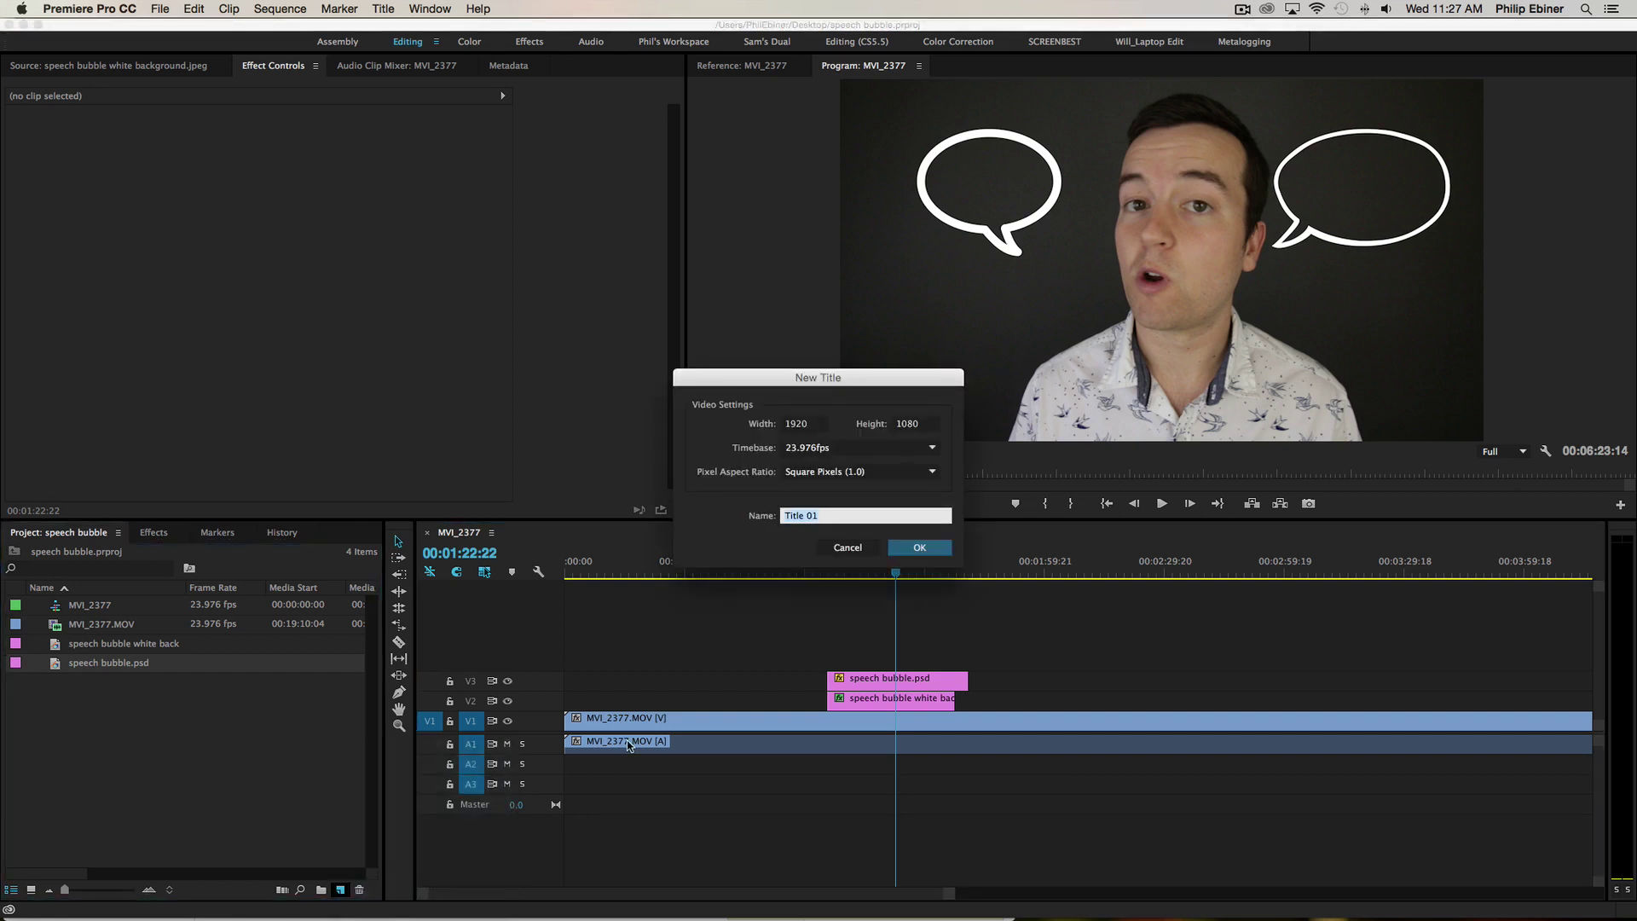
click(916, 549)
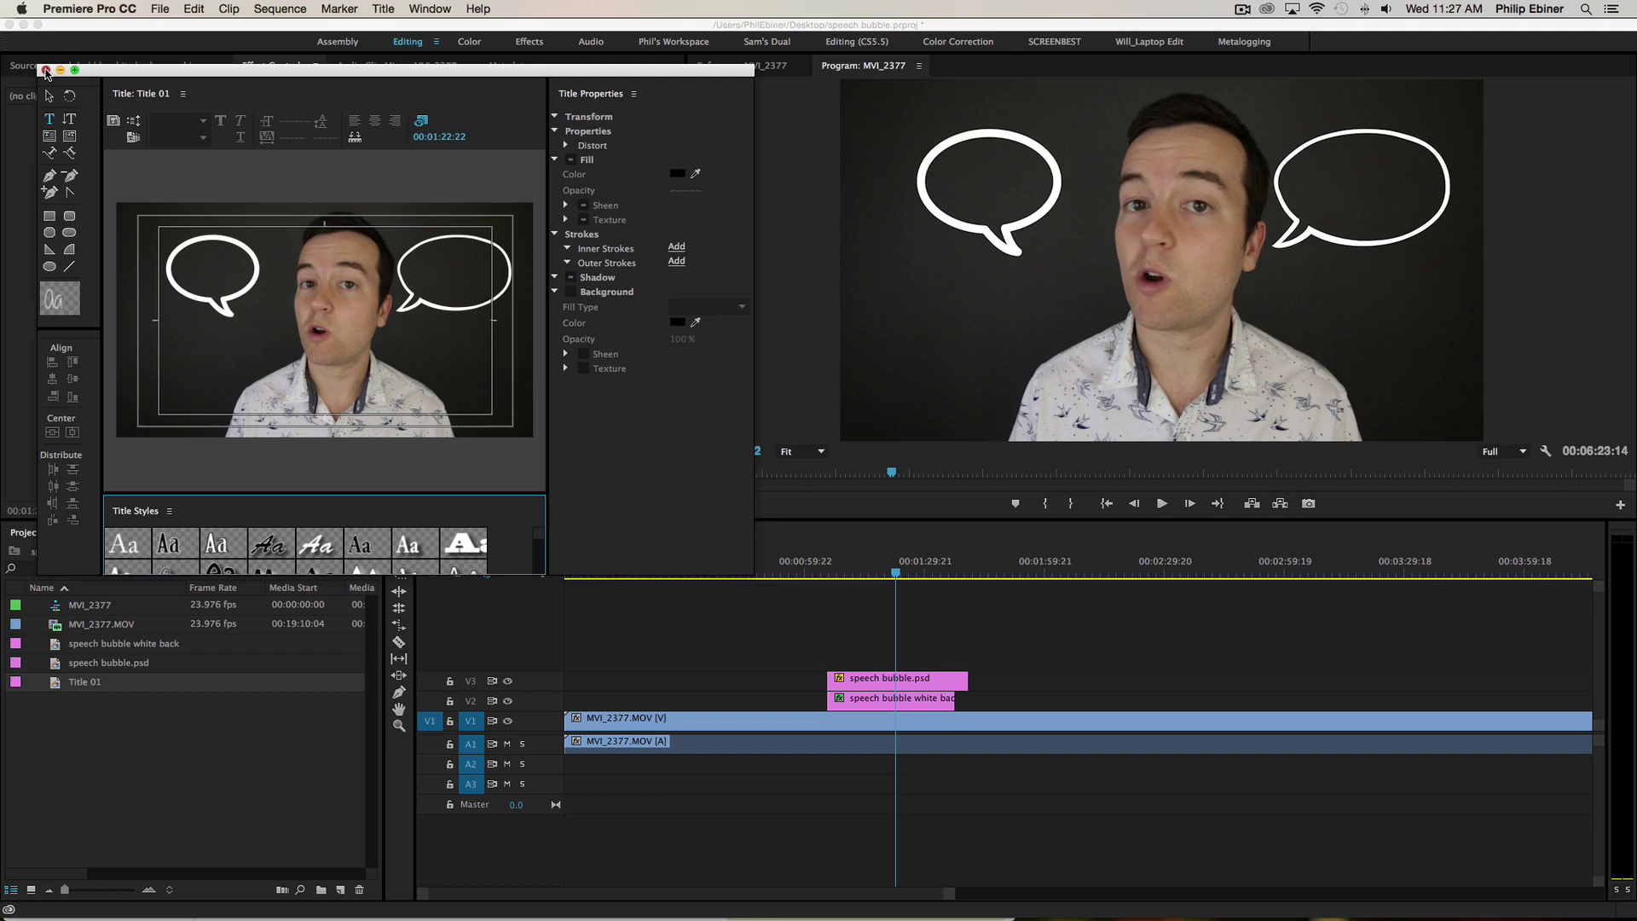
click(45, 70)
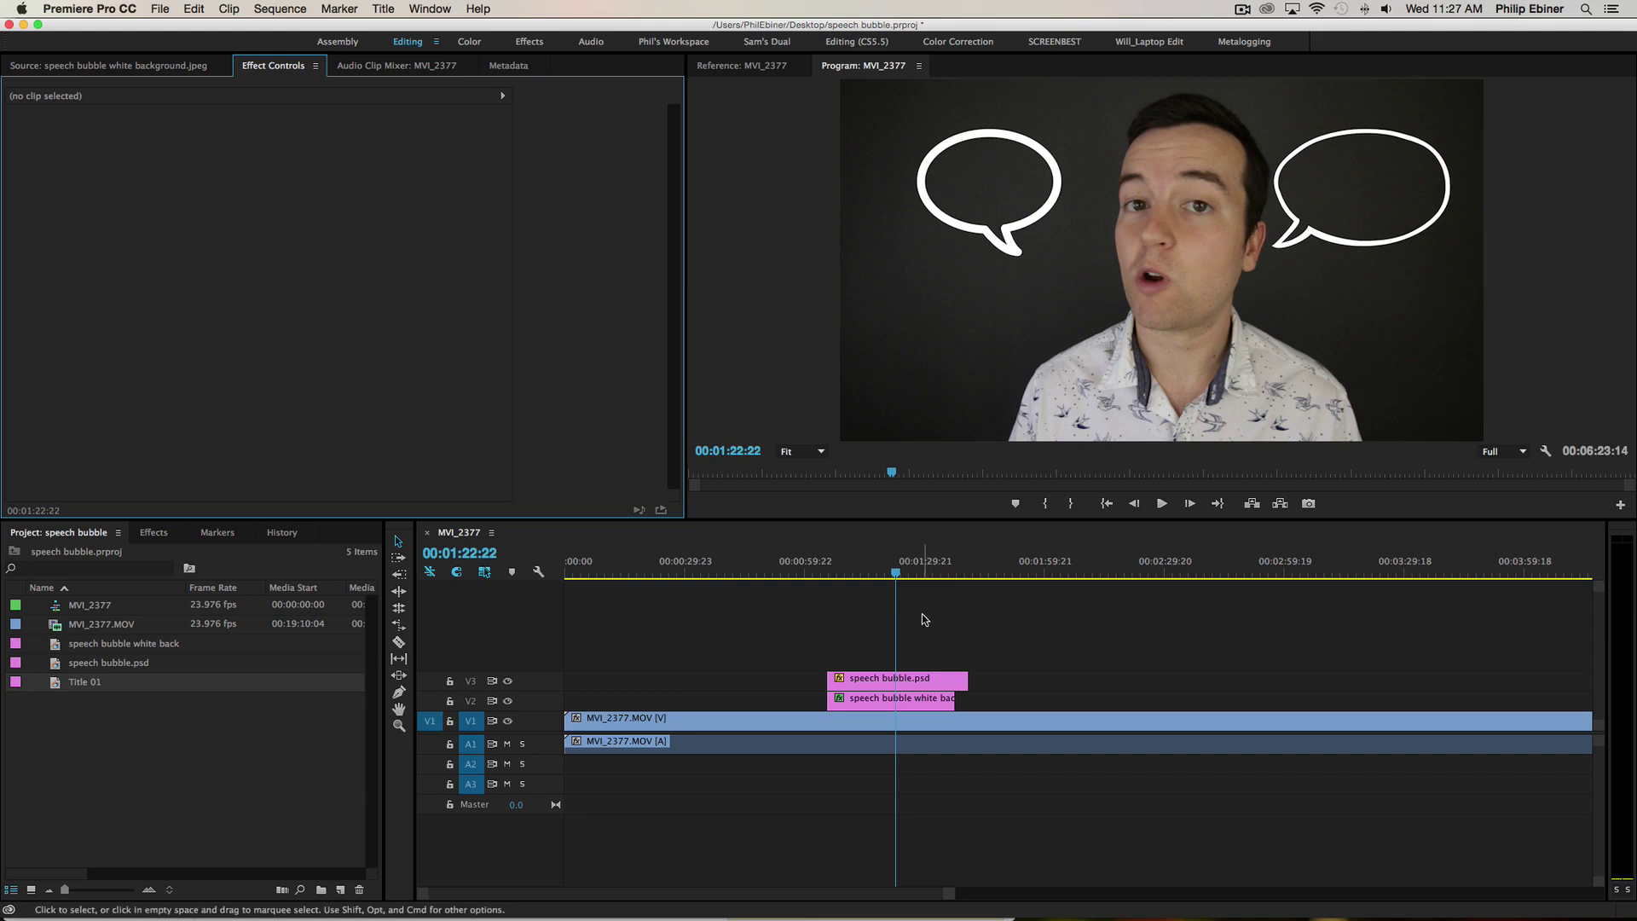
click(888, 682)
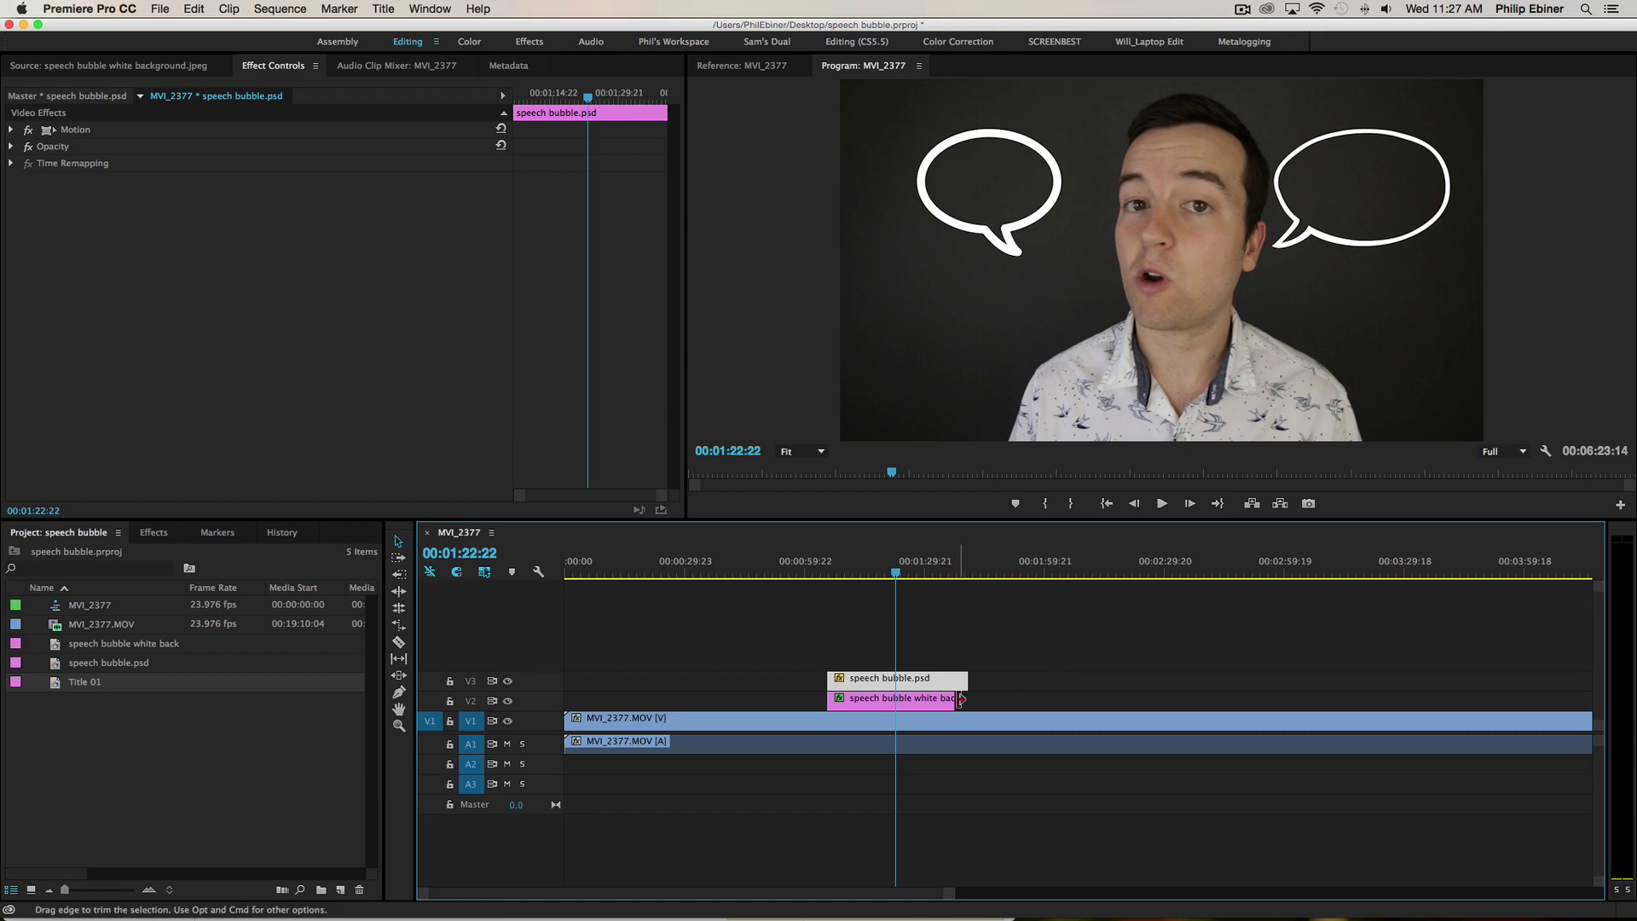
drag(955, 698, 967, 699)
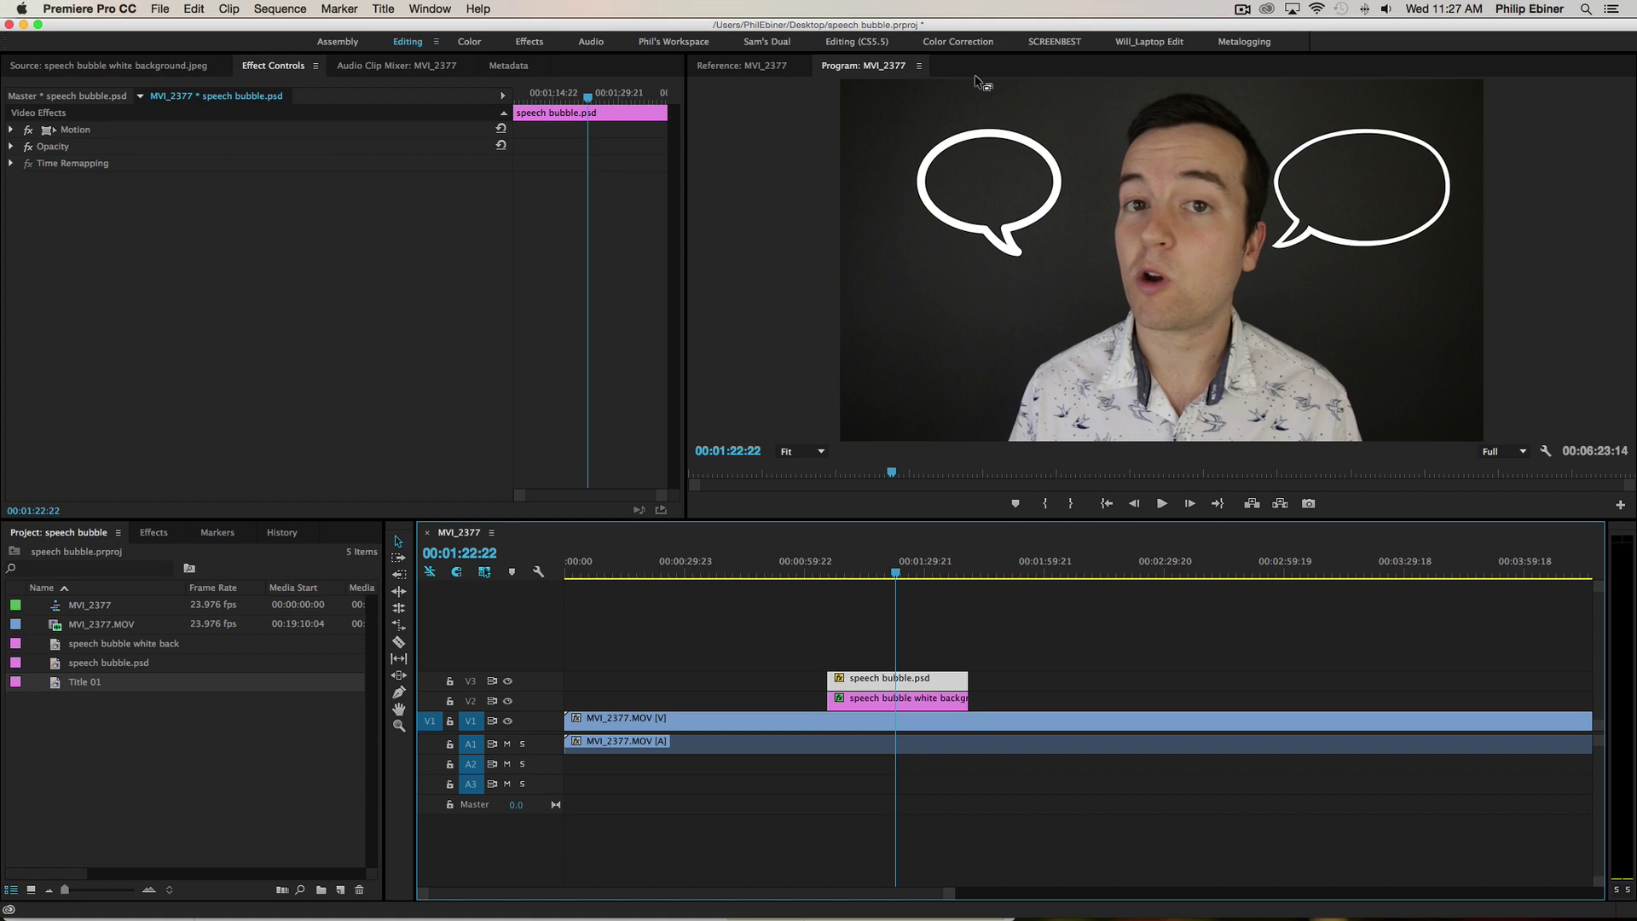